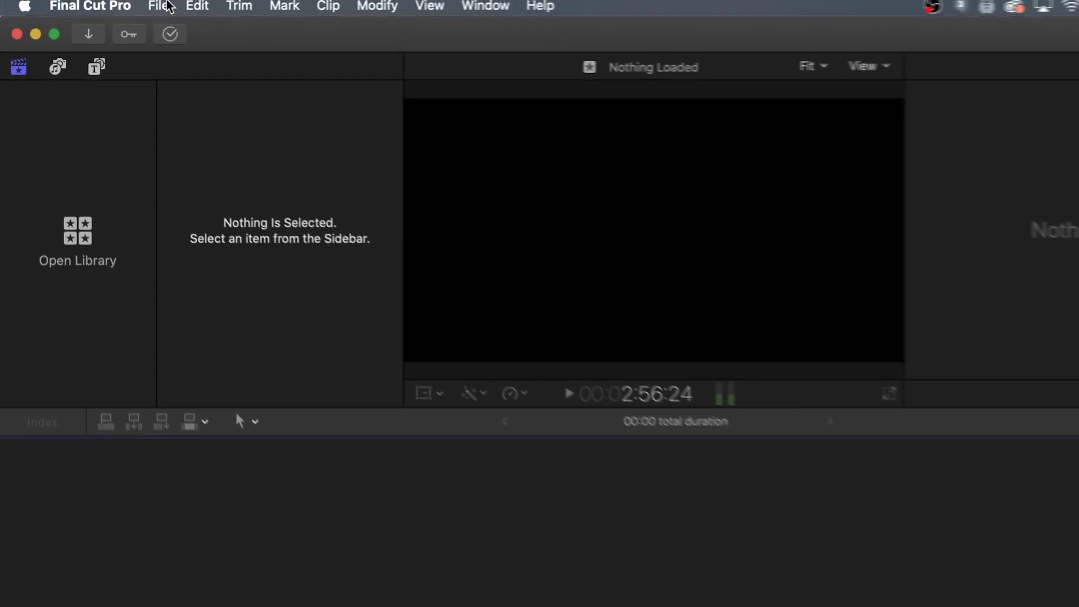
# Step: Create a new library called 'FCPX Library' and save it in the Movies folder
pyautogui.click(167, 6)
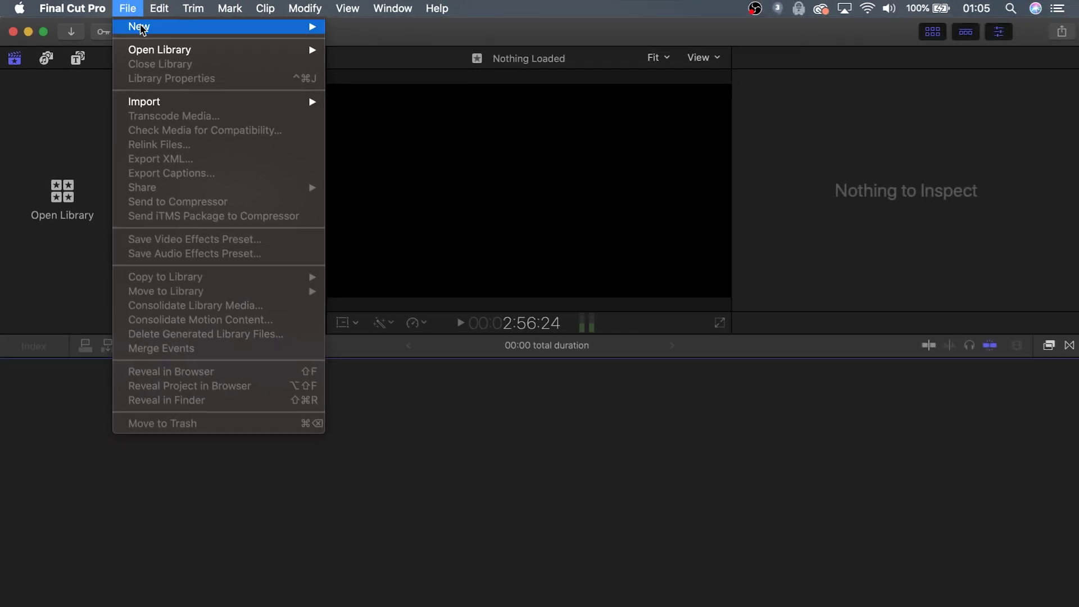
pyautogui.moveTo(172, 29)
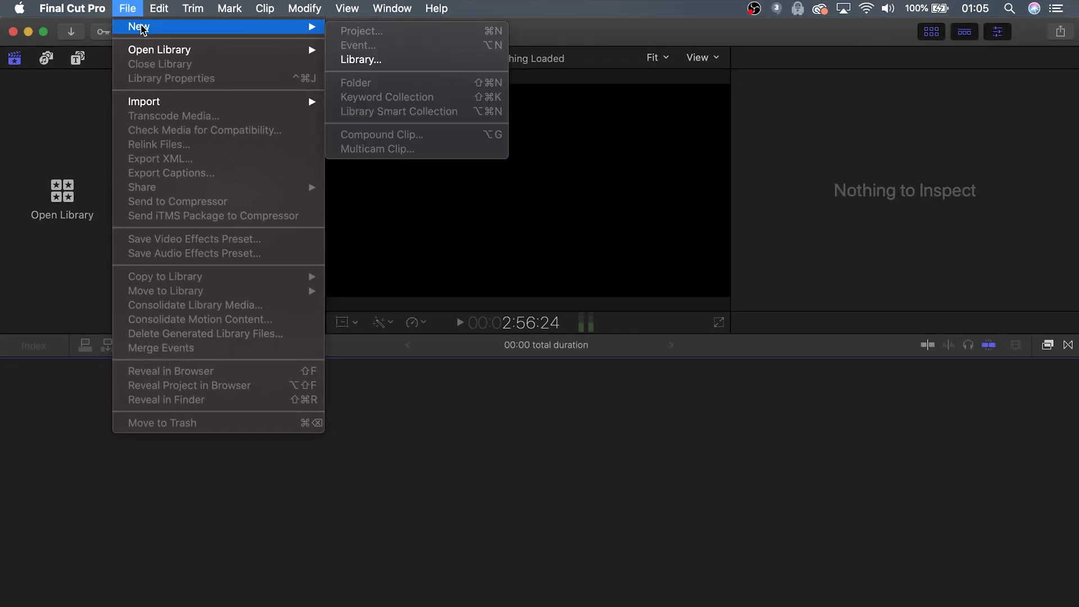
pyautogui.click(460, 64)
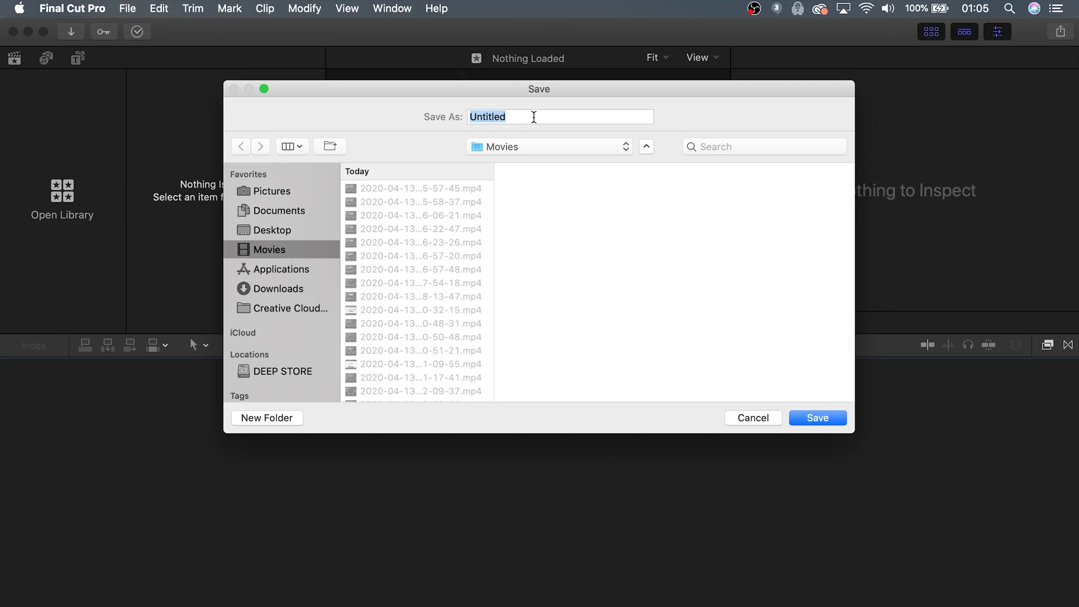
pyautogui.write('FCPX Library')
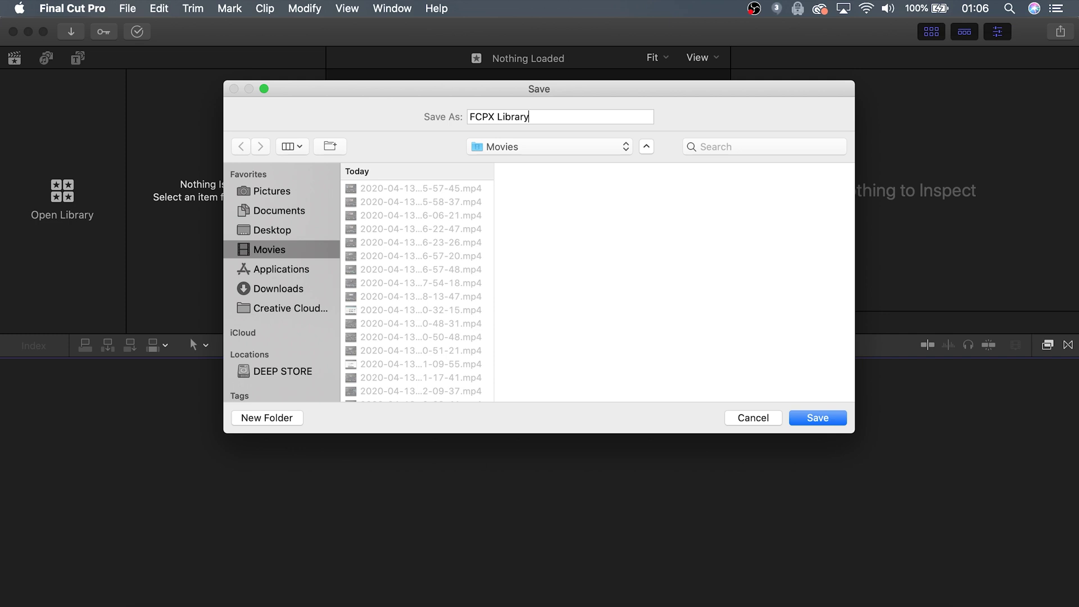
pyautogui.scroll(-5, 307, 265)
pyautogui.scroll(5, 307, 265)
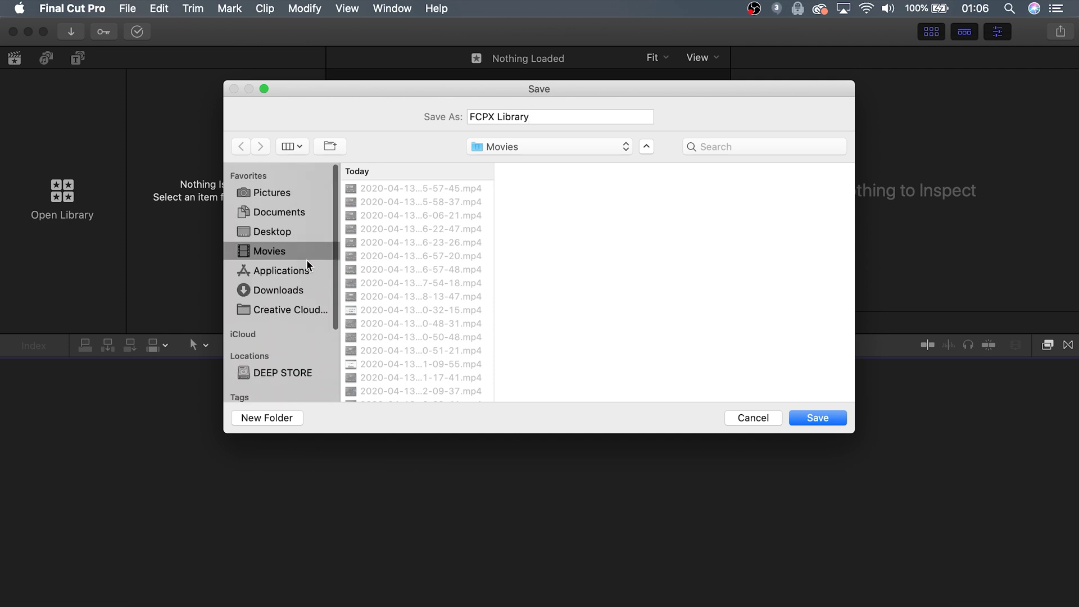
pyautogui.scroll(-1, 308, 266)
pyautogui.click(813, 419)
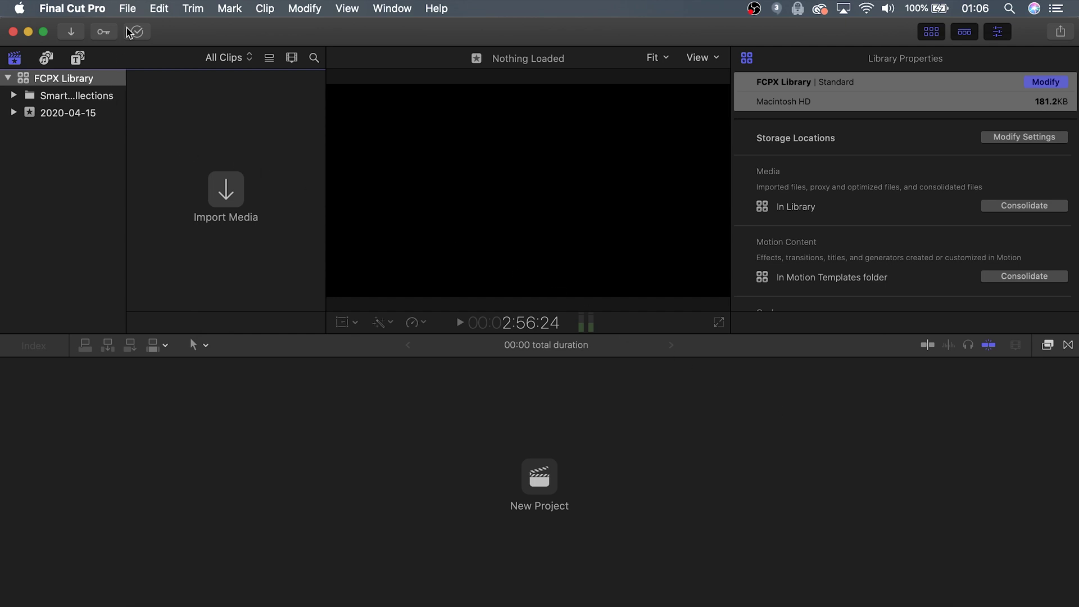
# Step: Create the 'Forrest Montage' project in the 2020-04-15 event with automatic video settings
pyautogui.click(127, 8)
pyautogui.moveTo(134, 29)
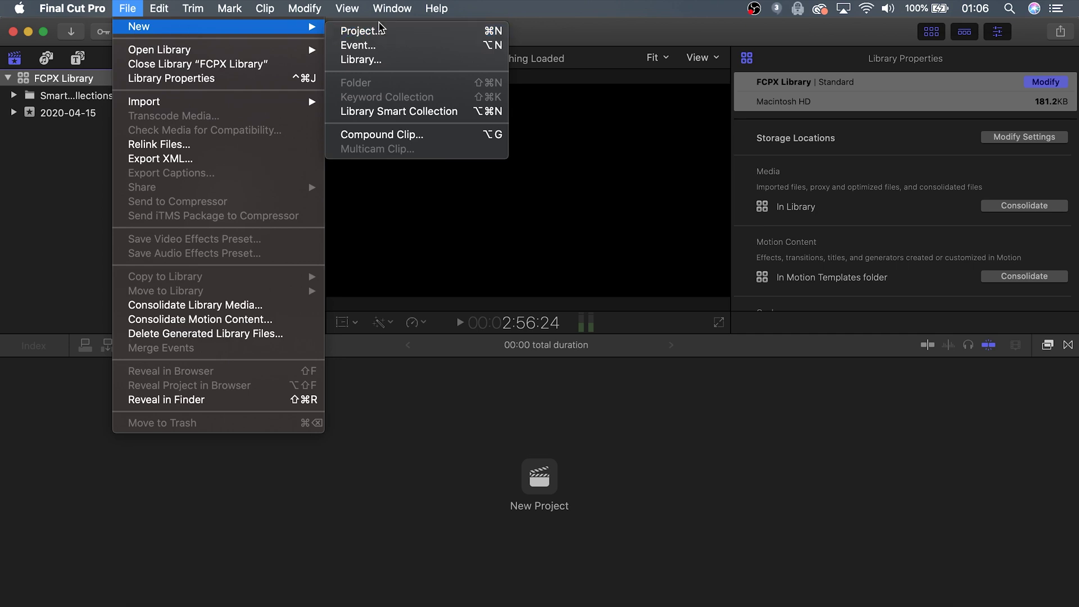
pyautogui.click(455, 434)
pyautogui.click(540, 477)
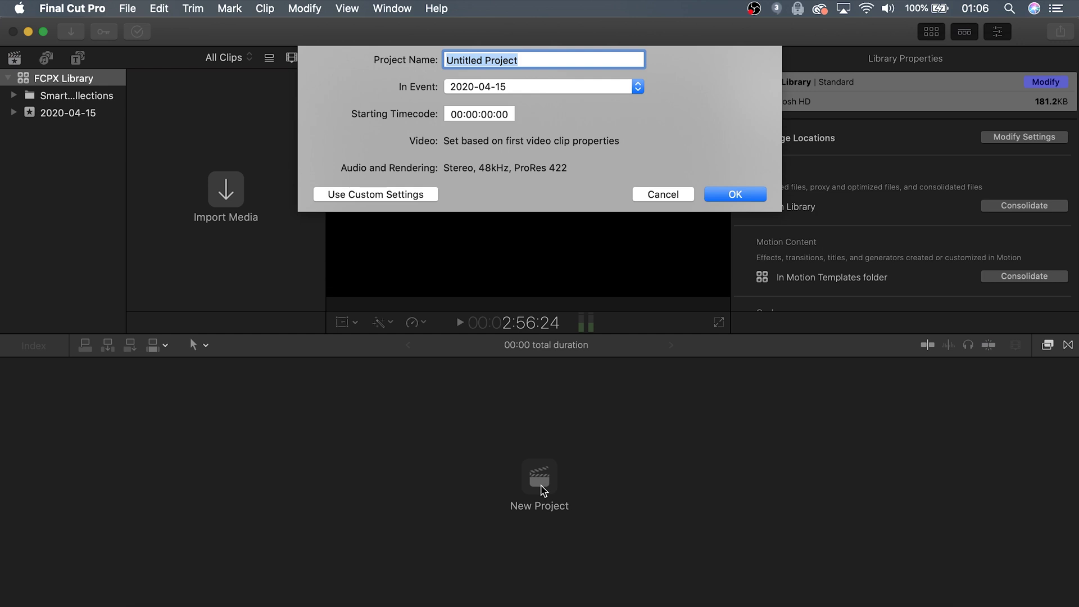
pyautogui.write('Forrest Mong')
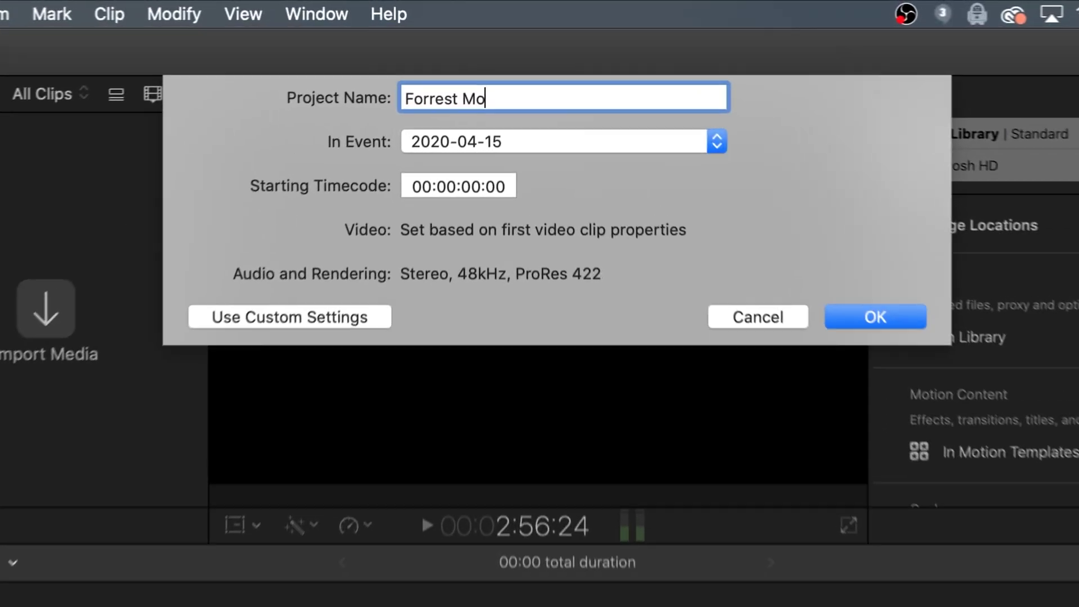
pyautogui.write('tage')
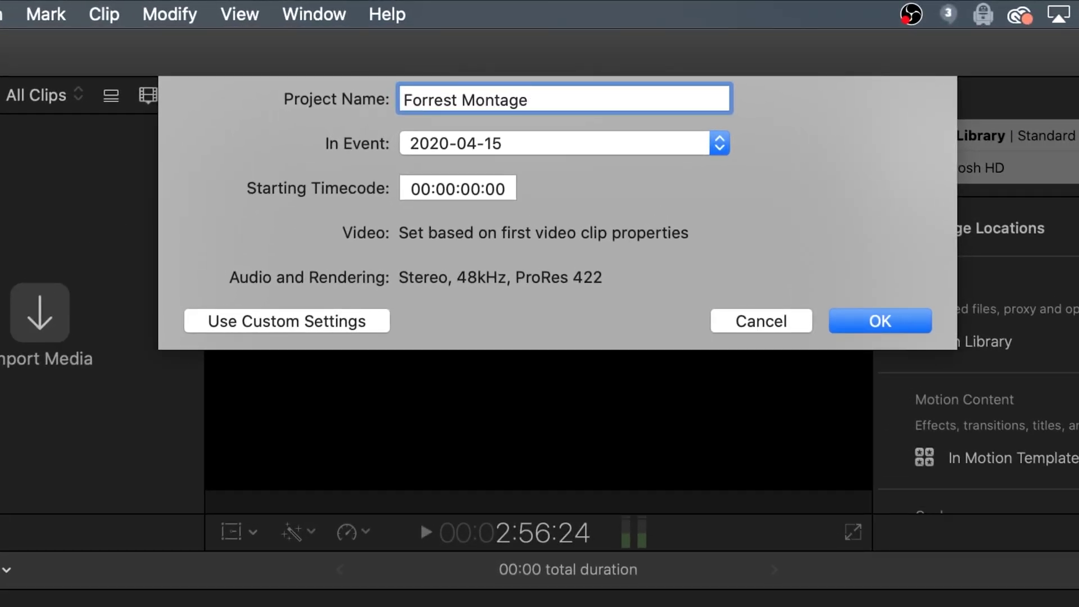
pyautogui.click(315, 322)
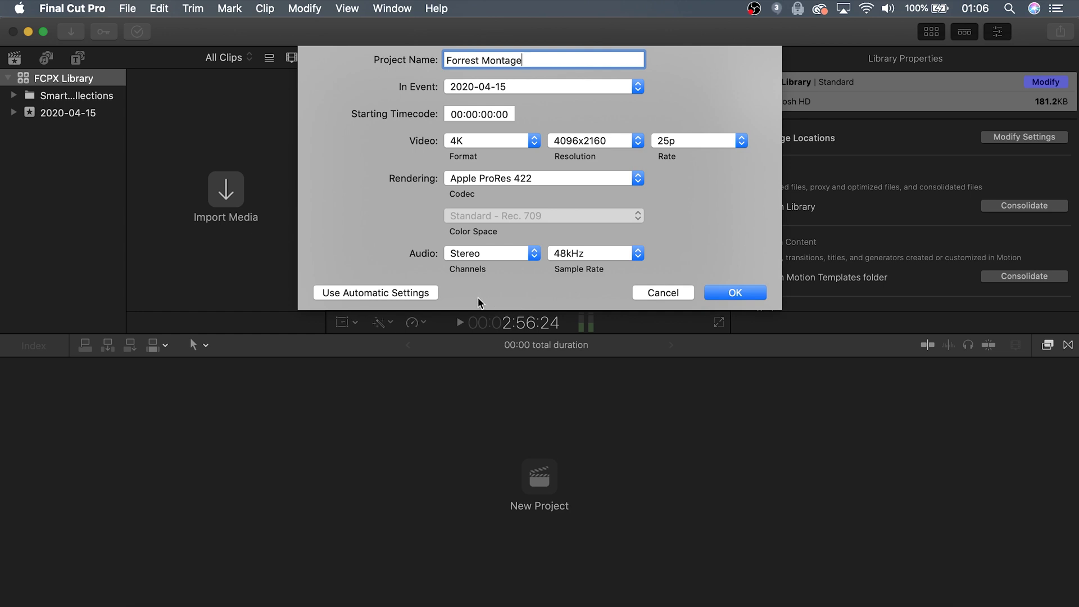
pyautogui.click(419, 293)
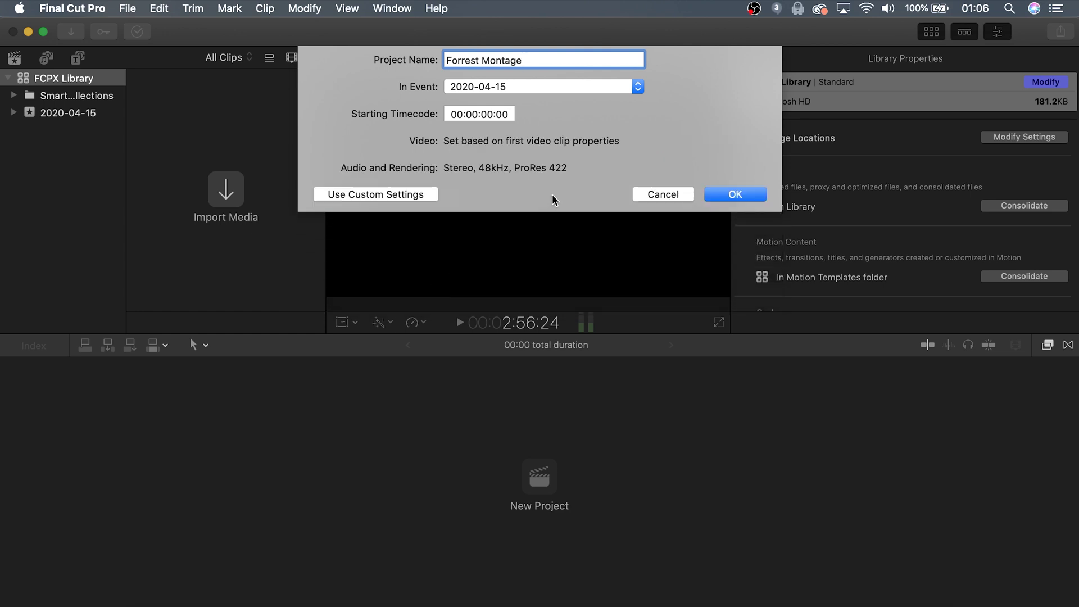
pyautogui.click(734, 192)
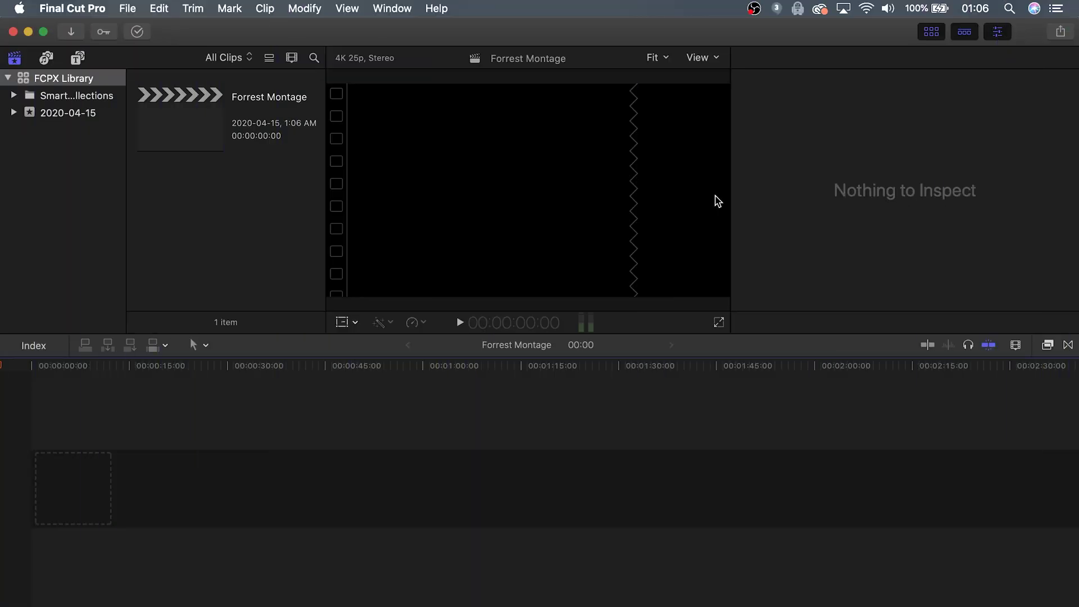
# Step: Browse the Users and home folders in the Media Import window, then close it
pyautogui.press('super+i')
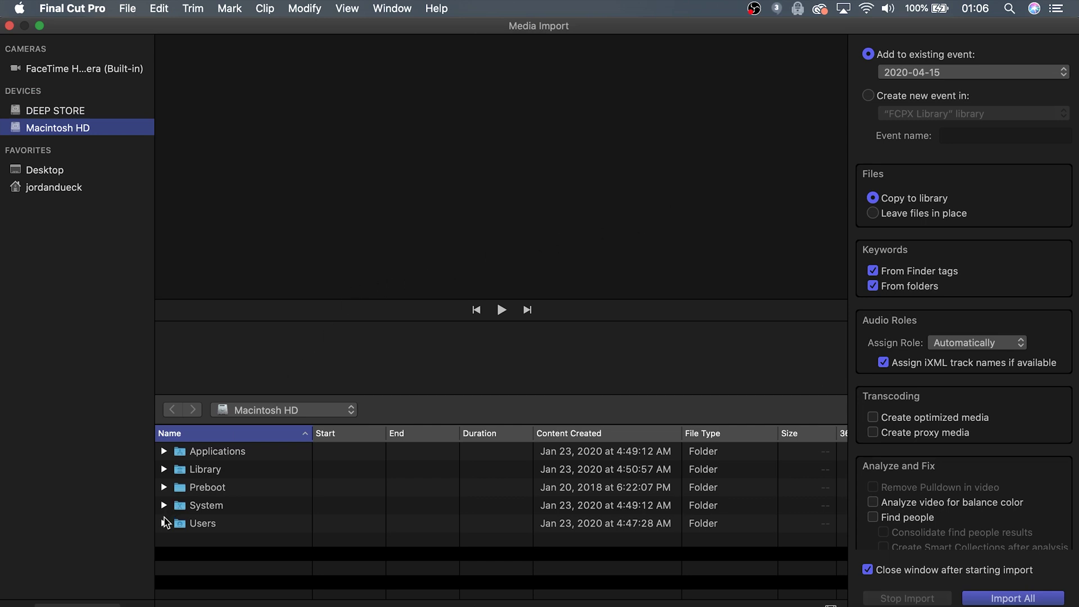
pyautogui.click(164, 523)
pyautogui.click(172, 578)
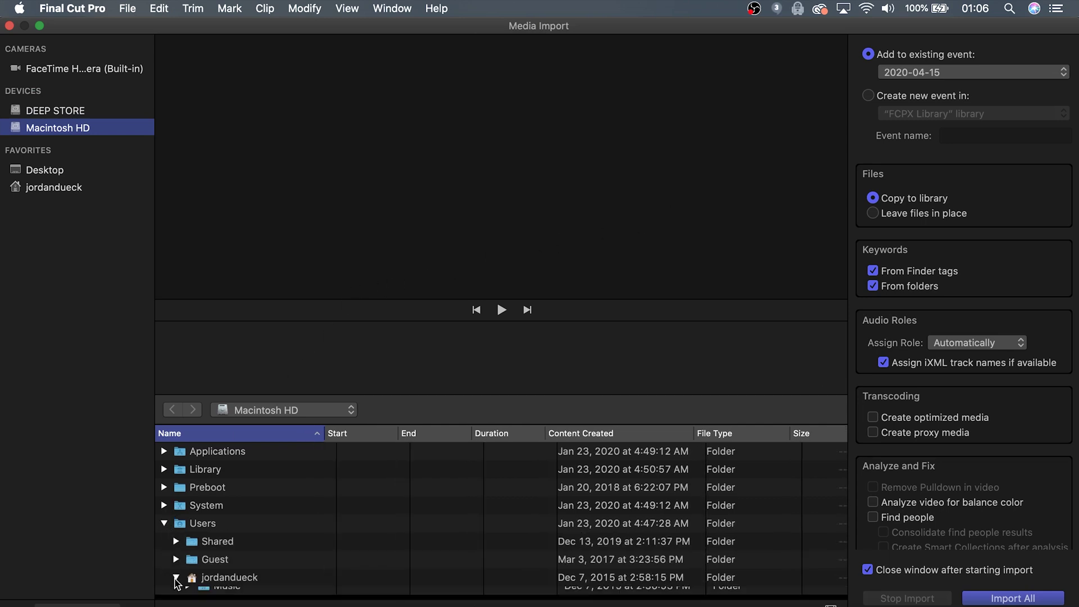
pyautogui.scroll(-3, 176, 582)
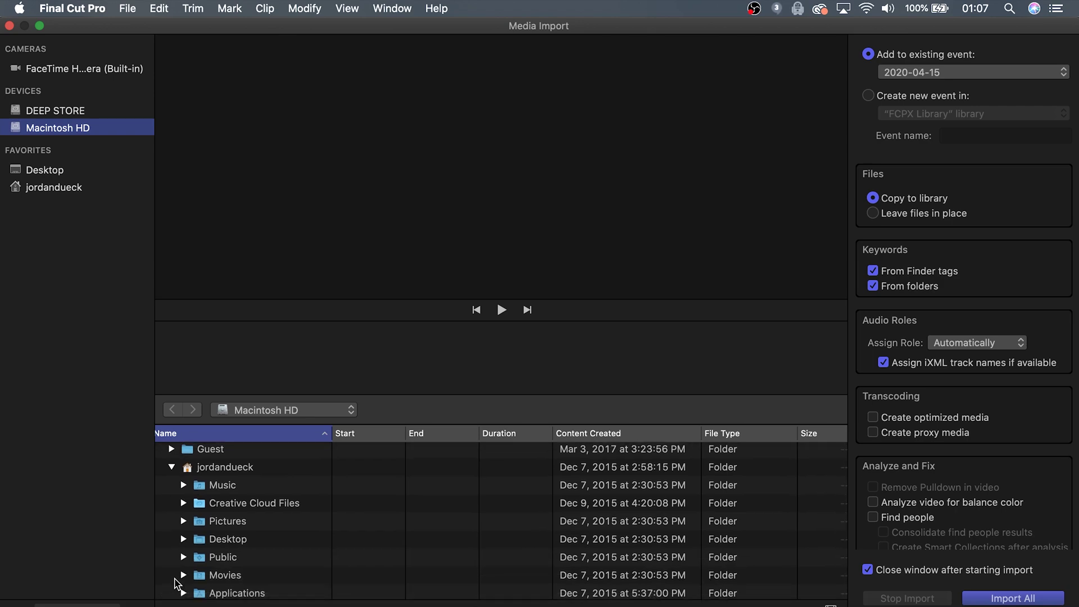
pyautogui.click(10, 26)
# Step: Drag all 19 files from the Finder's Footage folder into the 2020-04-15 event
pyautogui.press('super+Tab')
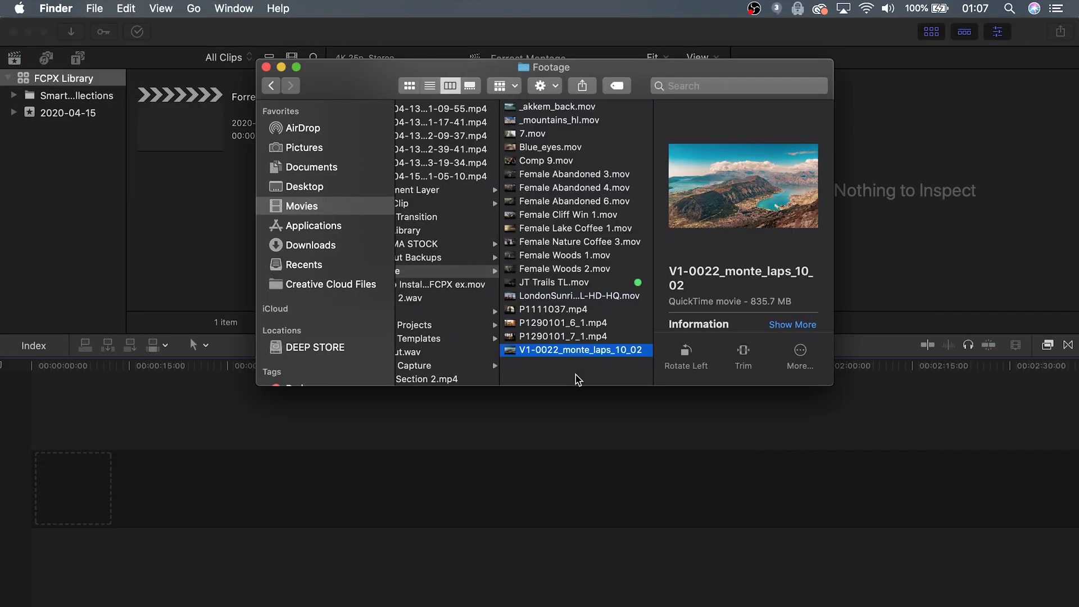
pyautogui.moveTo(578, 379); pyautogui.dragTo(568, 101)
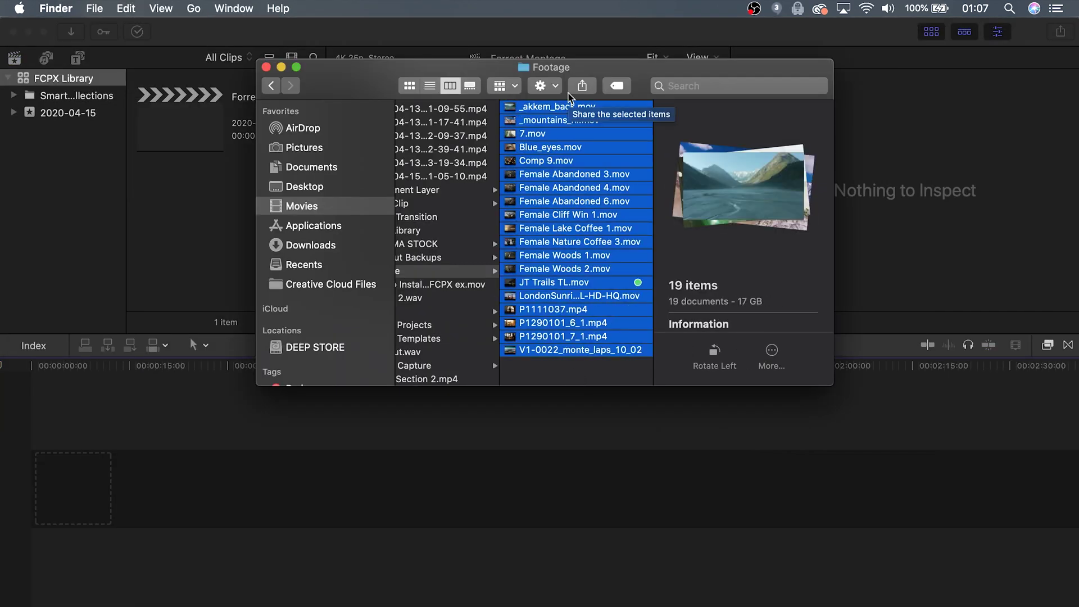
pyautogui.moveTo(550, 170); pyautogui.dragTo(72, 118)
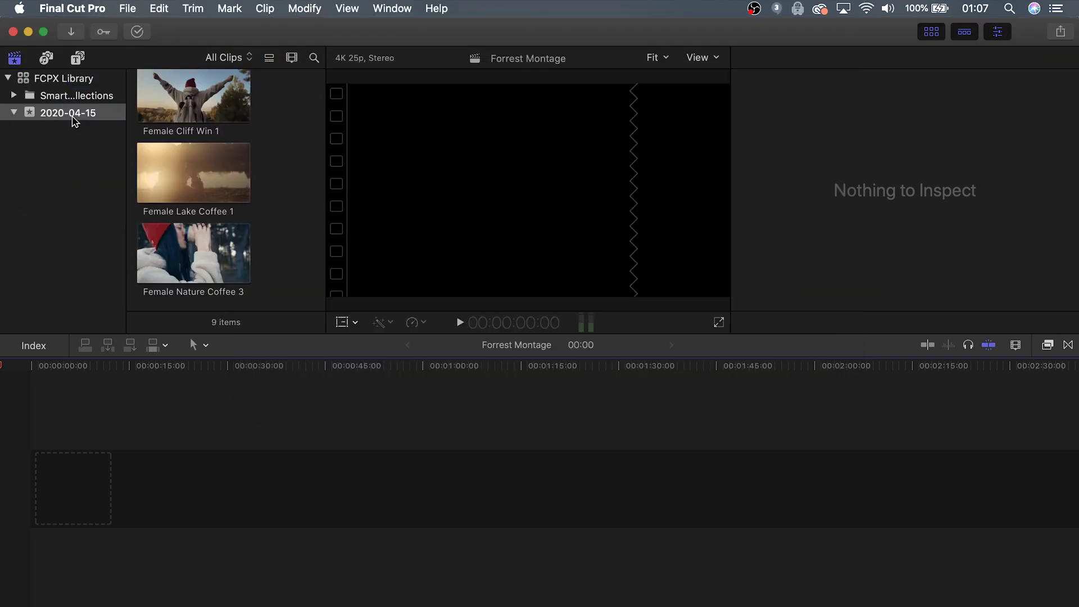
# Step: Select the Female Woods 1 clip and preview its footage in the viewer
pyautogui.scroll(1, 272, 128)
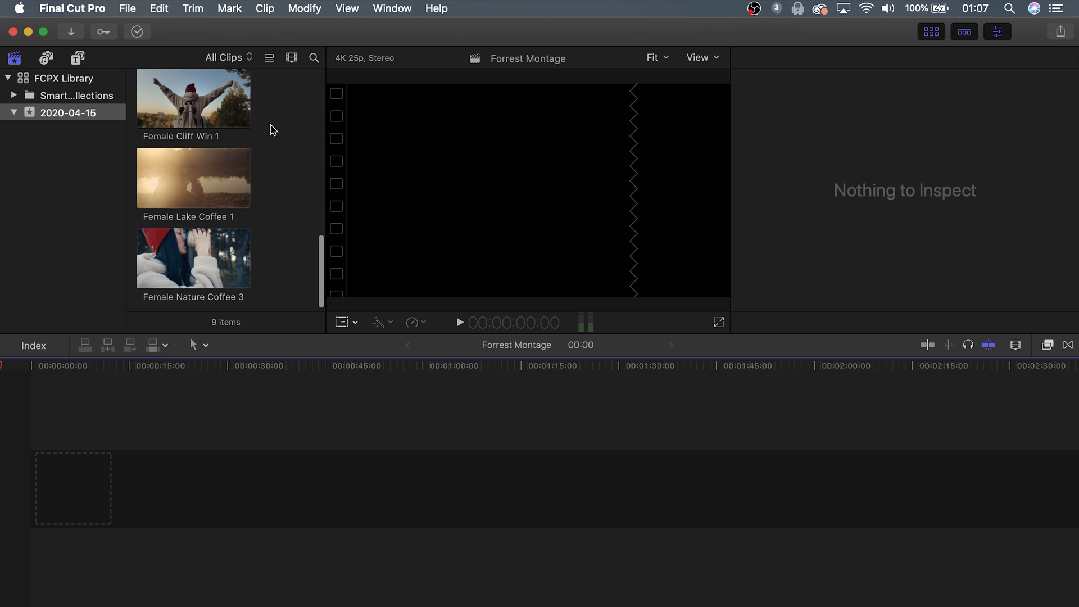
pyautogui.scroll(15, 271, 128)
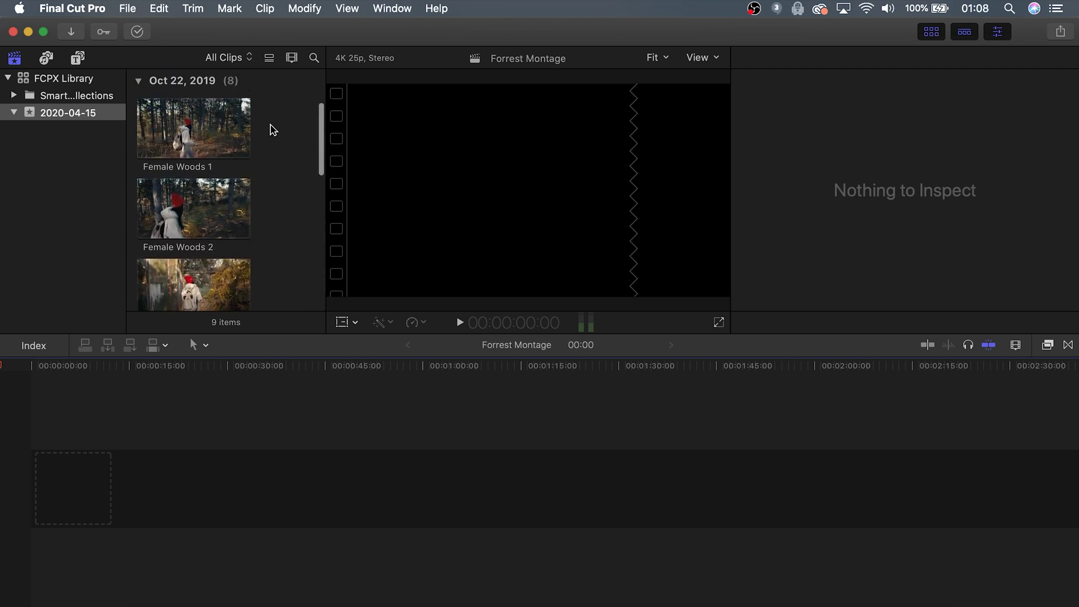
pyautogui.scroll(3, 271, 129)
pyautogui.click(190, 181)
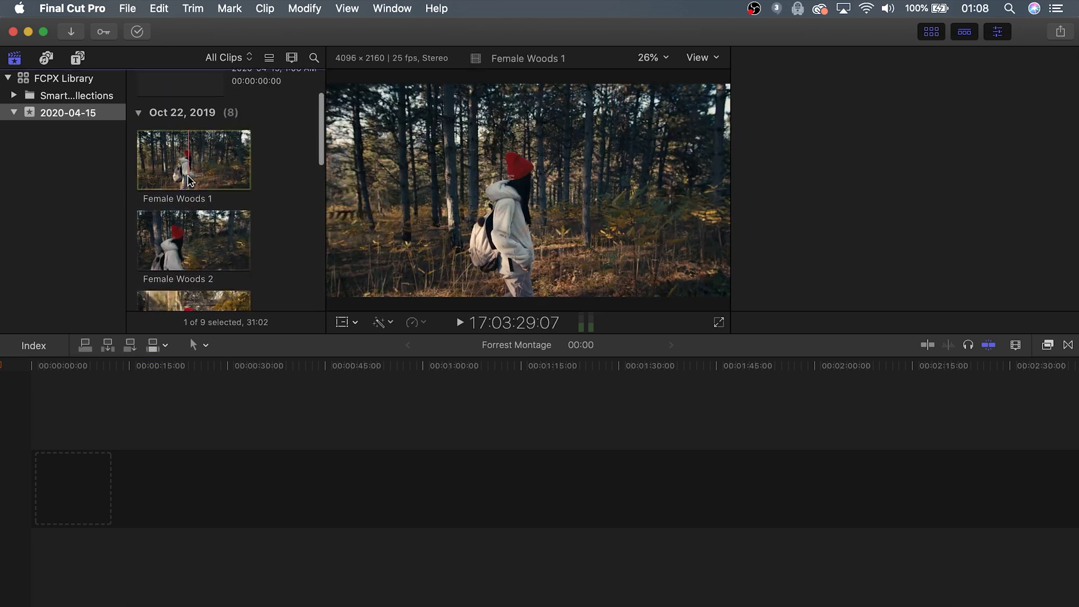
pyautogui.moveTo(190, 181); pyautogui.dragTo(119, 486)
pyautogui.press('super+6')
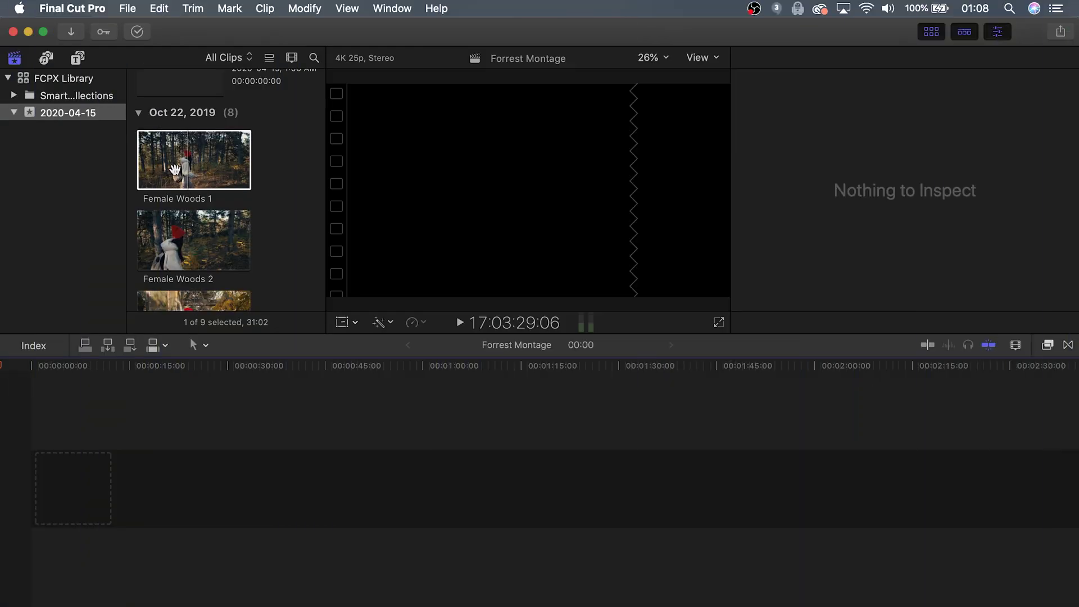
pyautogui.moveTo(175, 169); pyautogui.dragTo(173, 164)
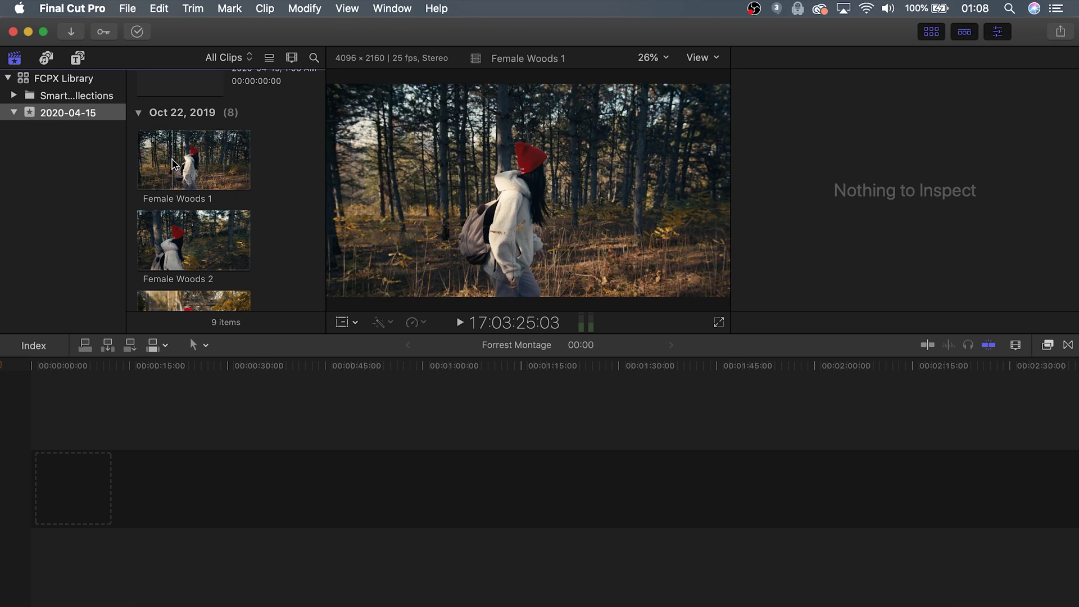
pyautogui.click(173, 164)
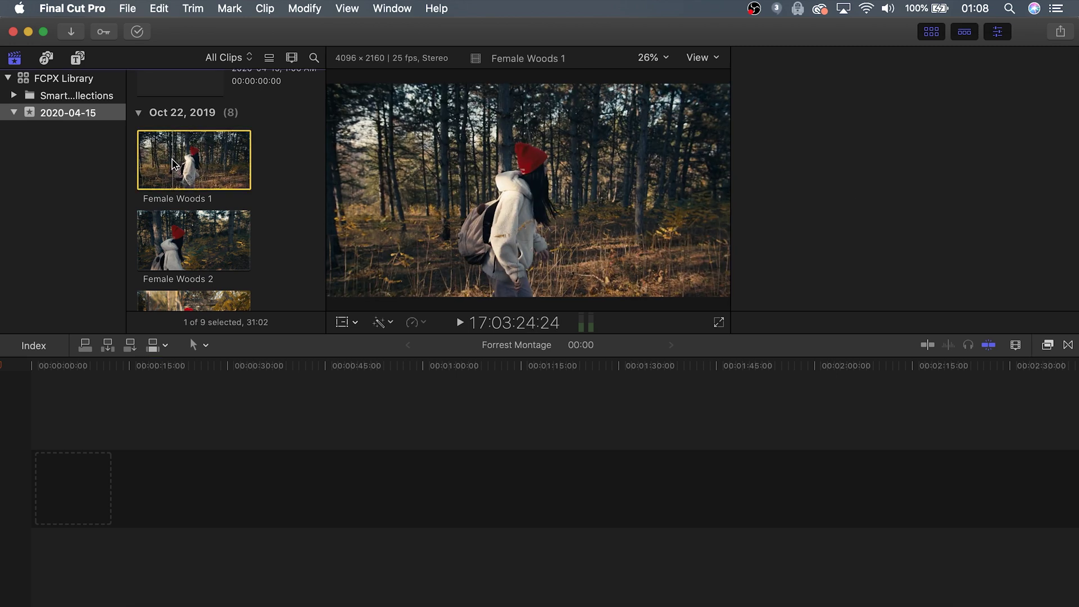
pyautogui.press('super+4')
pyautogui.press('space')
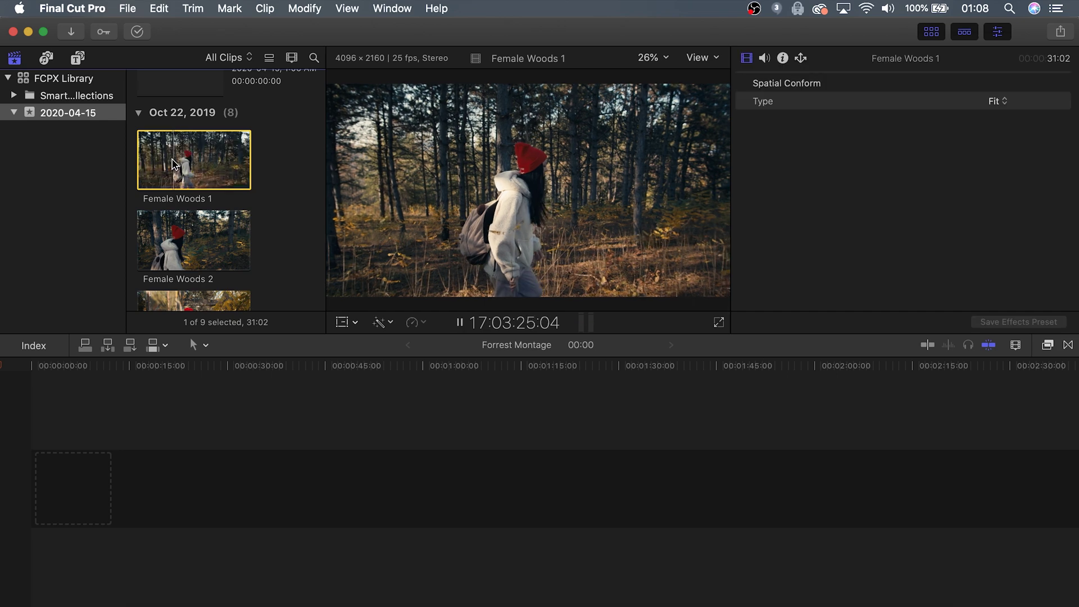
pyautogui.press('space')
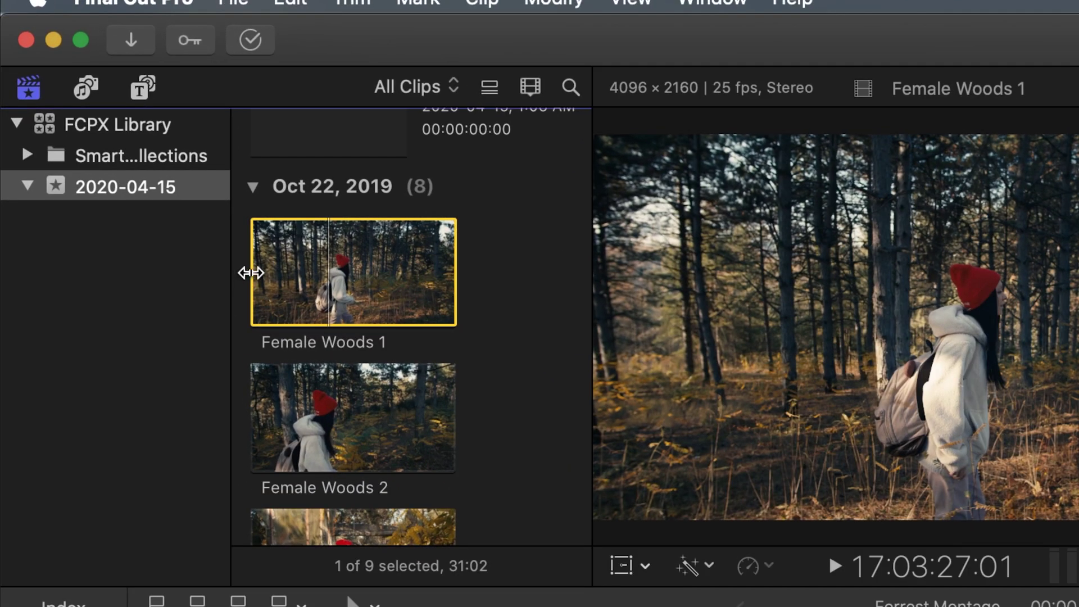
# Step: Mark a 05:05 In-to-Out range within Female Woods 1 during playback
pyautogui.moveTo(251, 272); pyautogui.dragTo(302, 272)
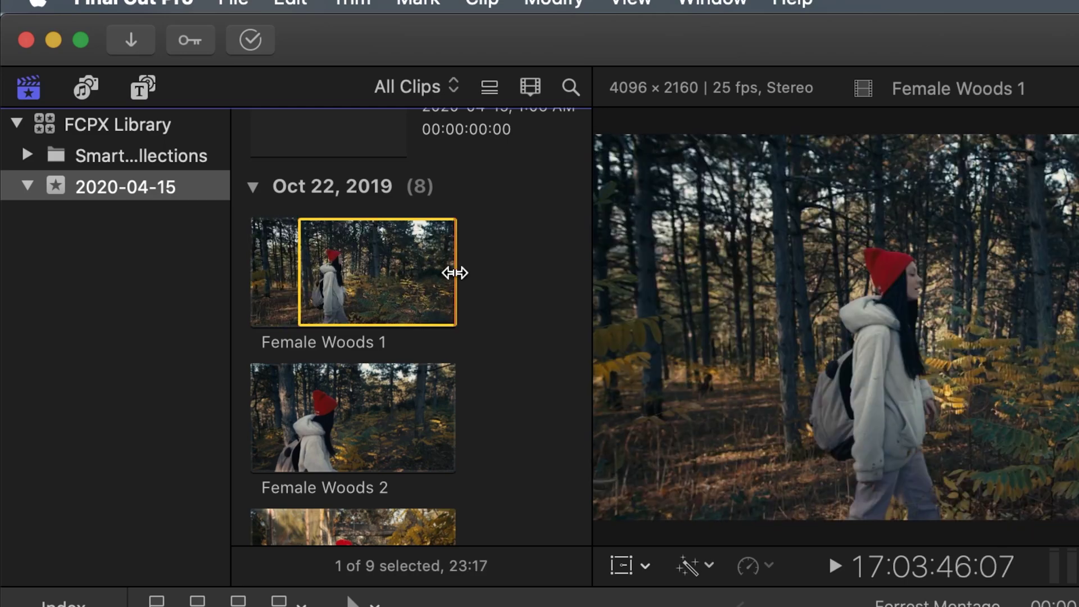
pyautogui.moveTo(455, 272); pyautogui.dragTo(394, 273)
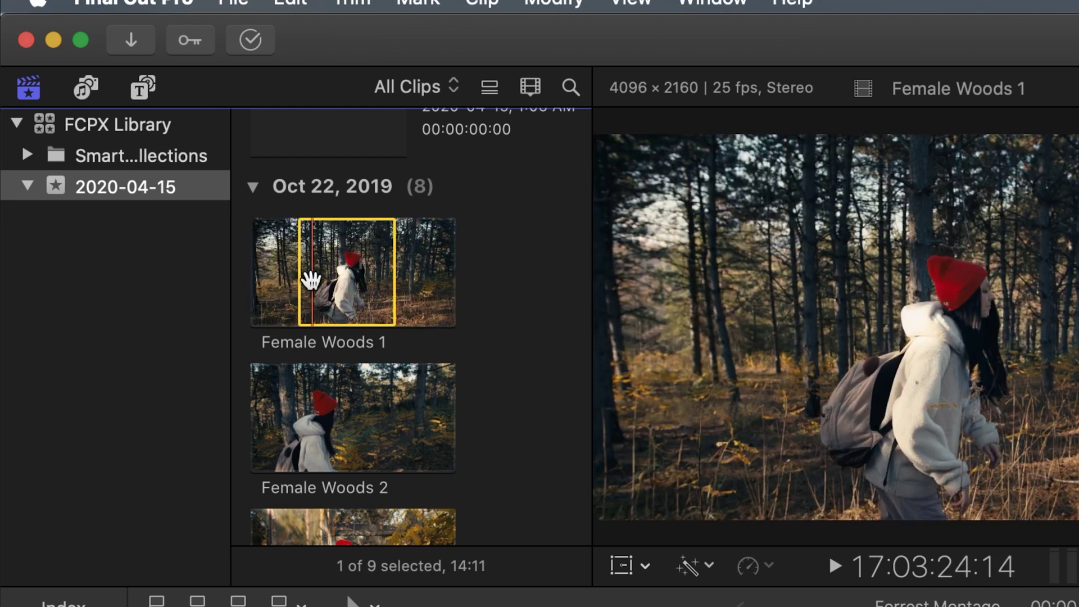
pyautogui.press('space')
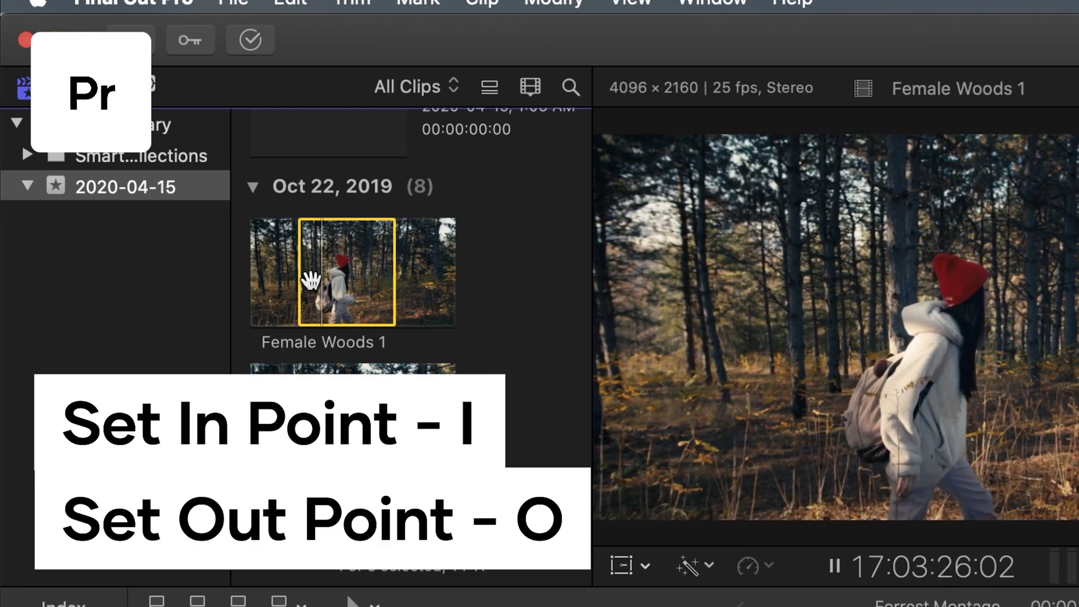
pyautogui.press('i')
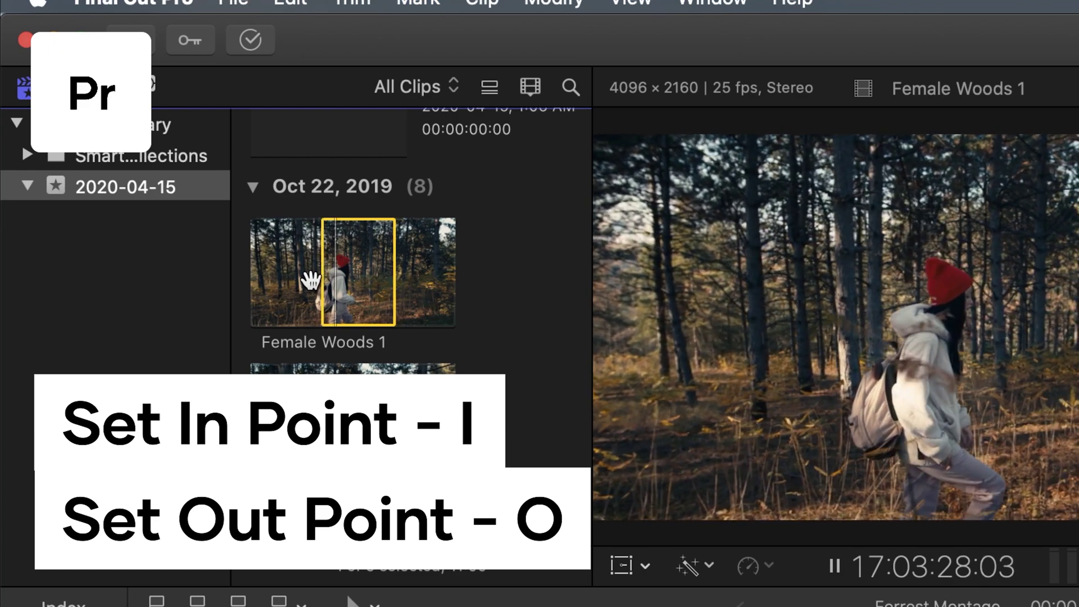
pyautogui.press('o')
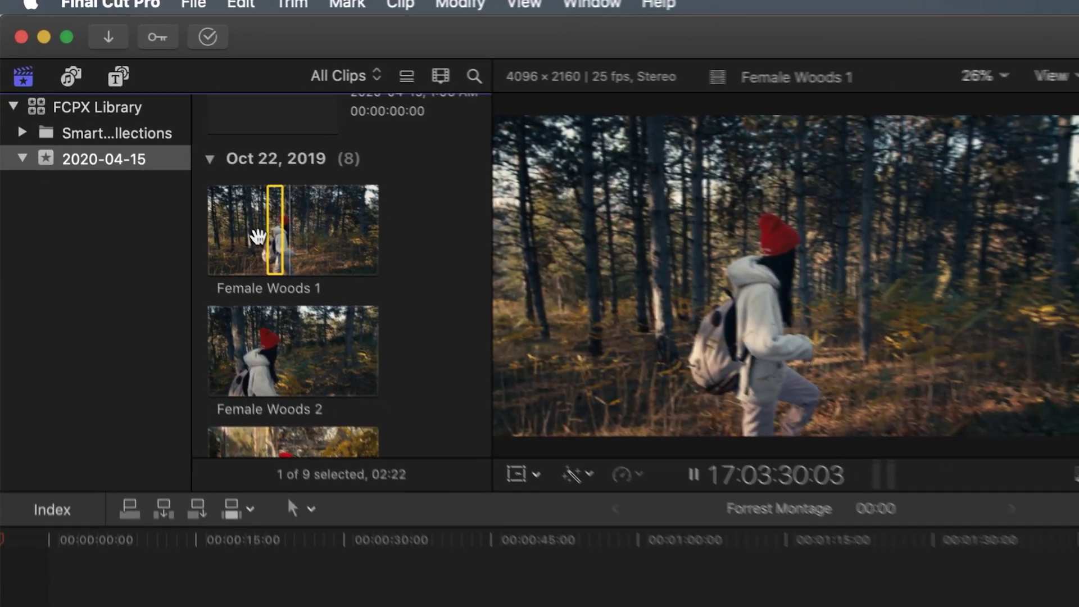
pyautogui.press('space')
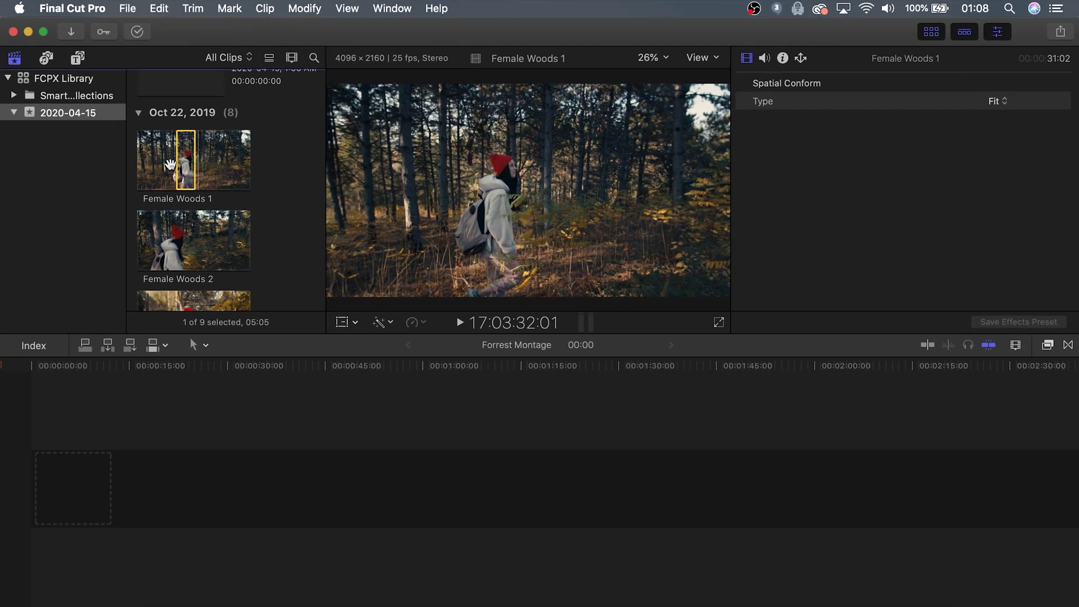
# Step: Place the Female Woods 1 range in the timeline and append a Female Woods 2 range
pyautogui.moveTo(183, 164); pyautogui.dragTo(61, 494)
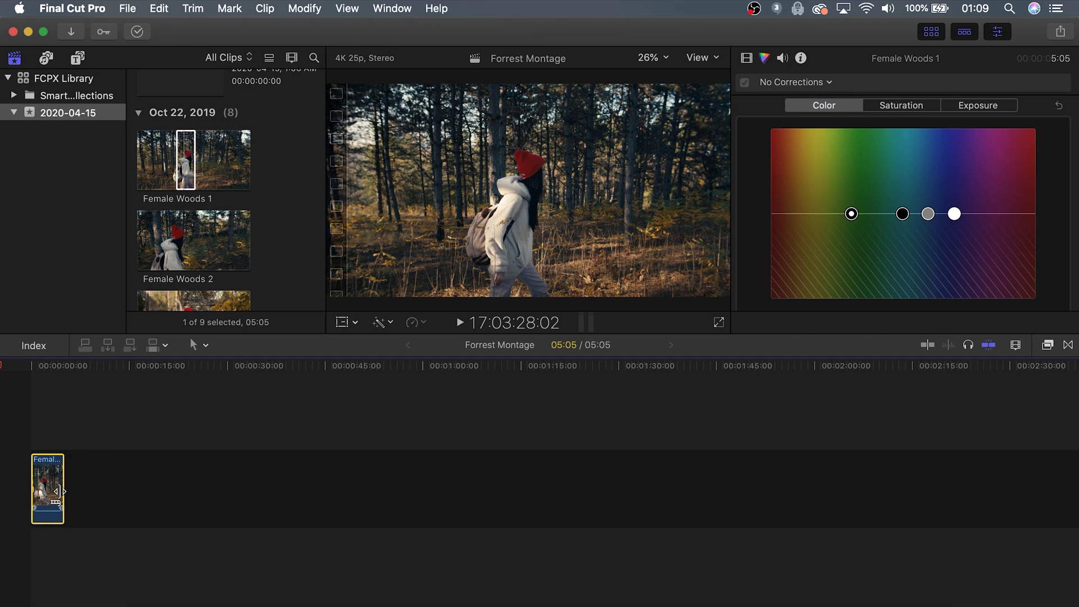
pyautogui.click(169, 242)
pyautogui.moveTo(164, 247); pyautogui.dragTo(232, 247)
pyautogui.scroll(-2, 204, 251)
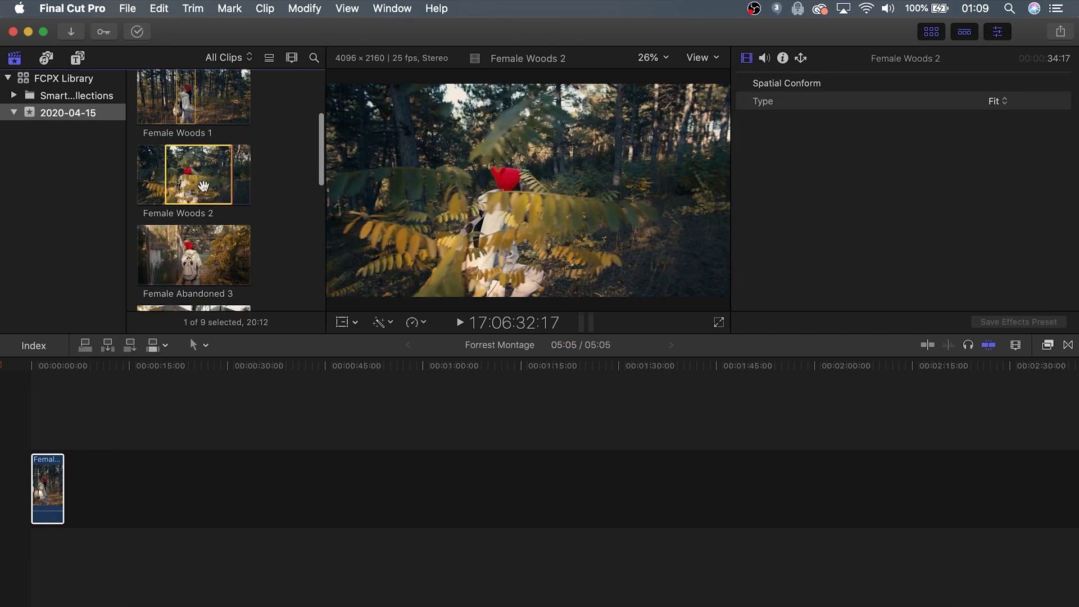
pyautogui.press('e')
# Step: Mark and append ranges from Female Abandoned 3 and Female Abandoned 6
pyautogui.click(177, 253)
pyautogui.press('i')
pyautogui.press('o')
pyautogui.press('e')
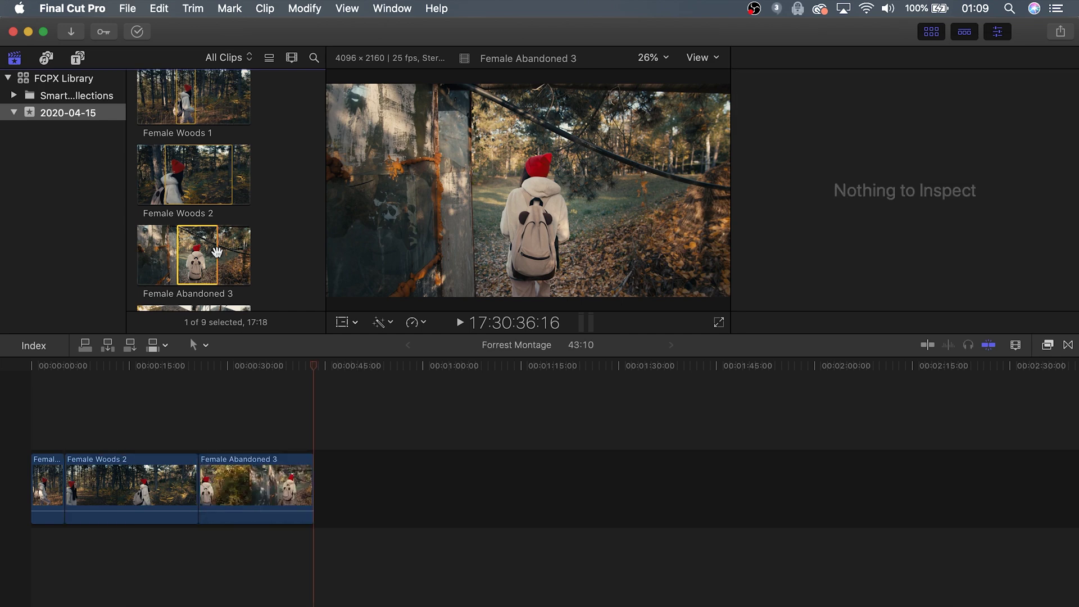
pyautogui.scroll(-3, 217, 252)
pyautogui.click(172, 236)
pyautogui.press('i')
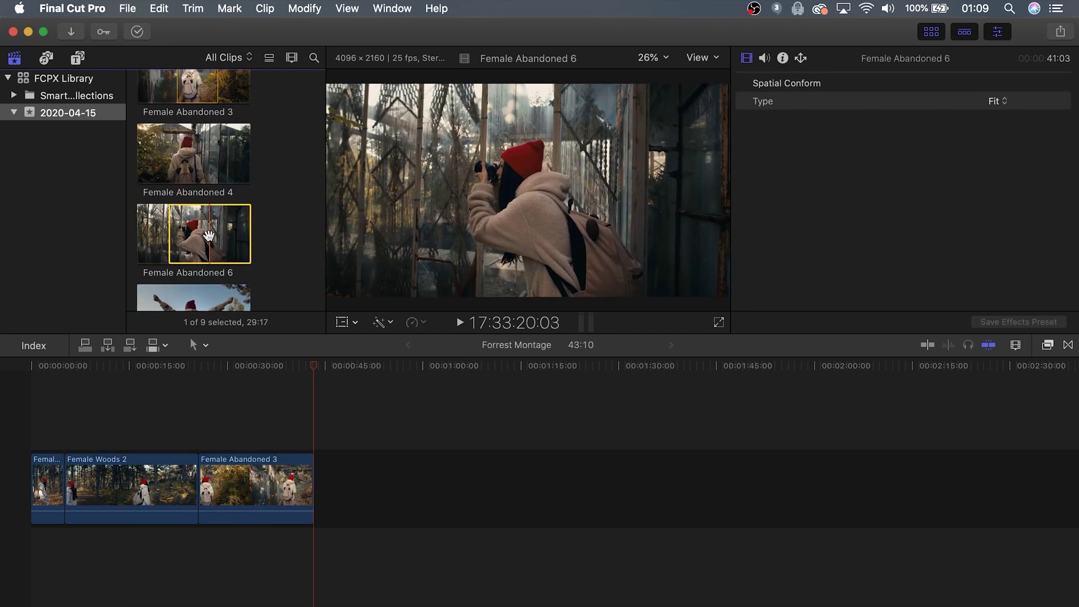
pyautogui.press('o')
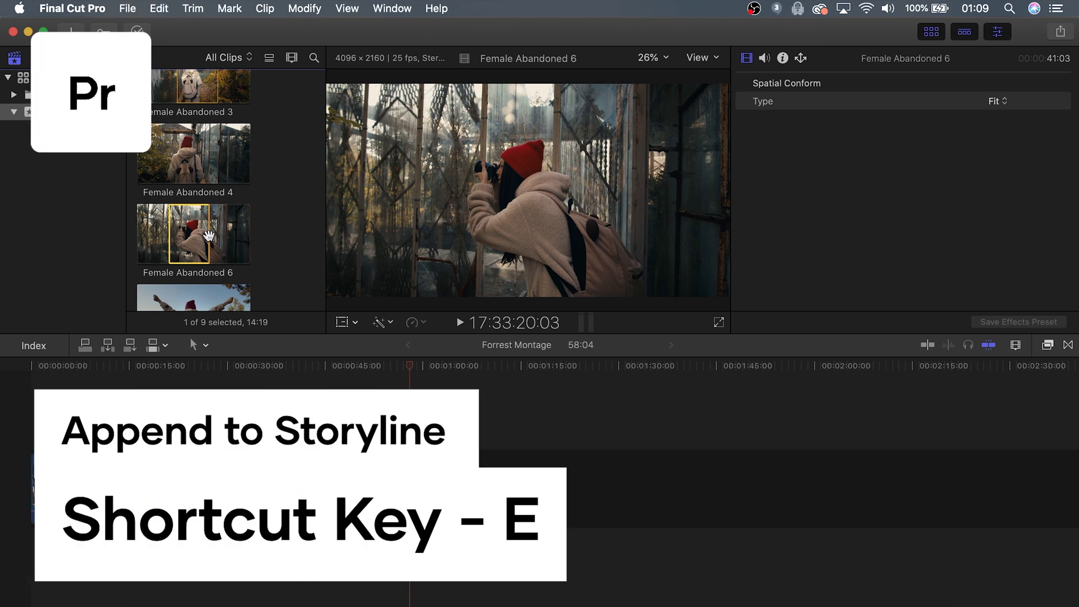
pyautogui.press('e')
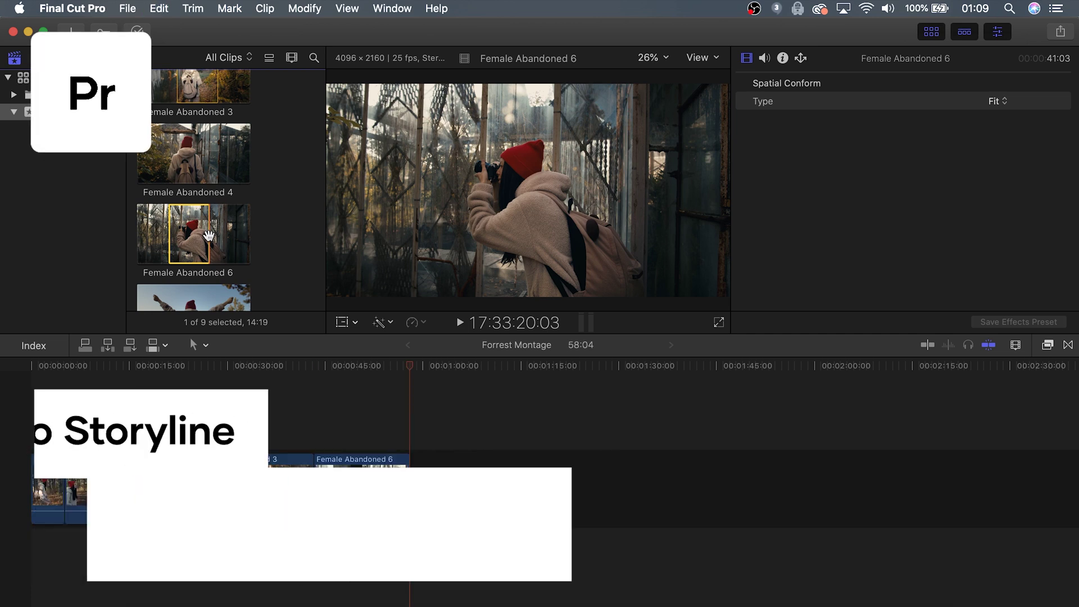
# Step: Add the Sentimental Piano 4 music beneath the video clips
pyautogui.press('super+6')
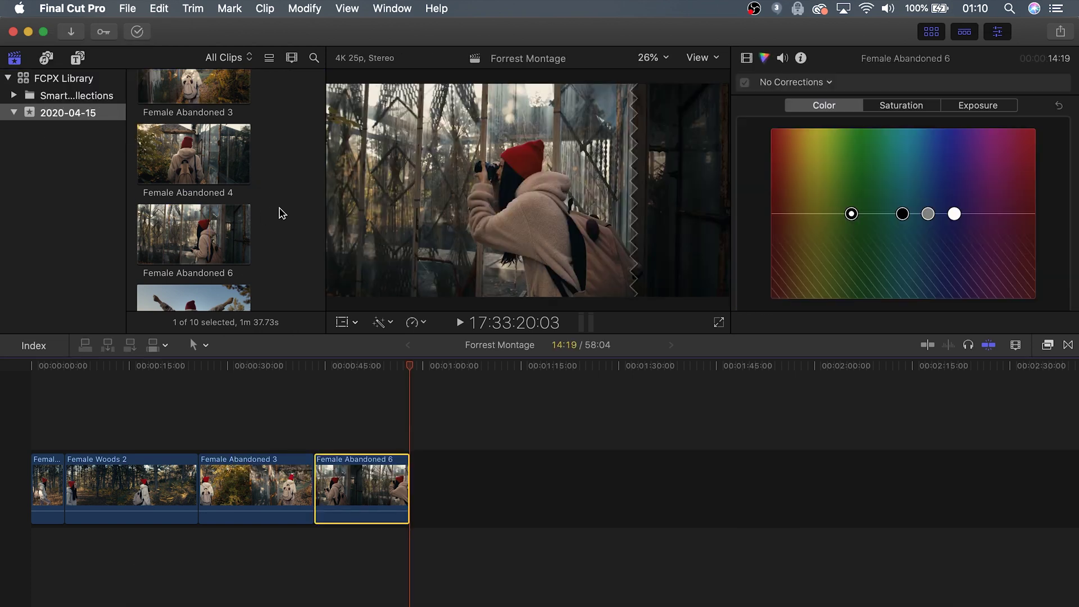
pyautogui.scroll(10, 278, 212)
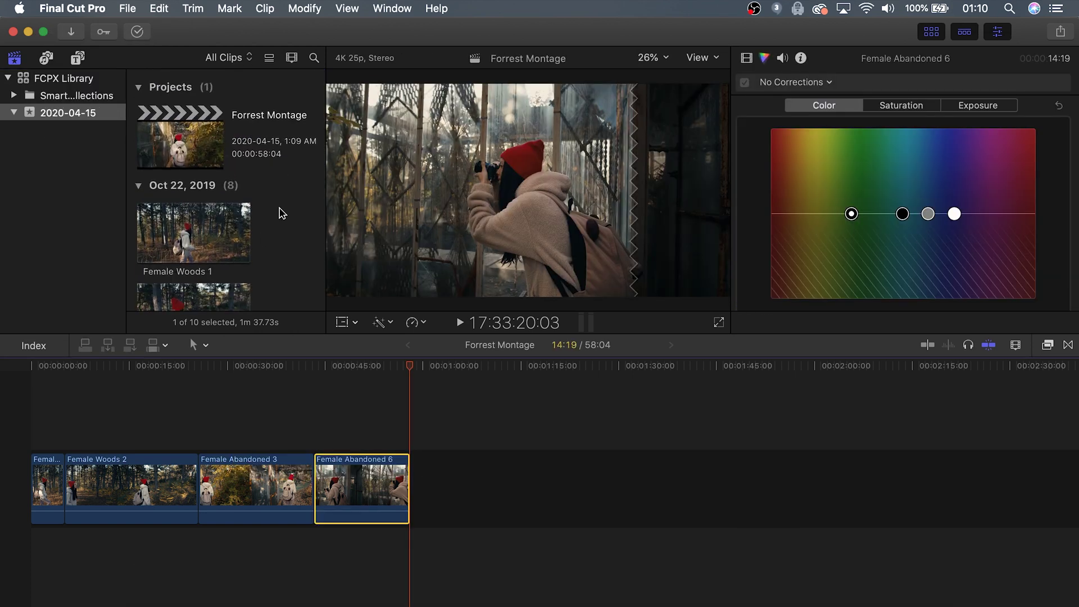
pyautogui.scroll(-10, 282, 213)
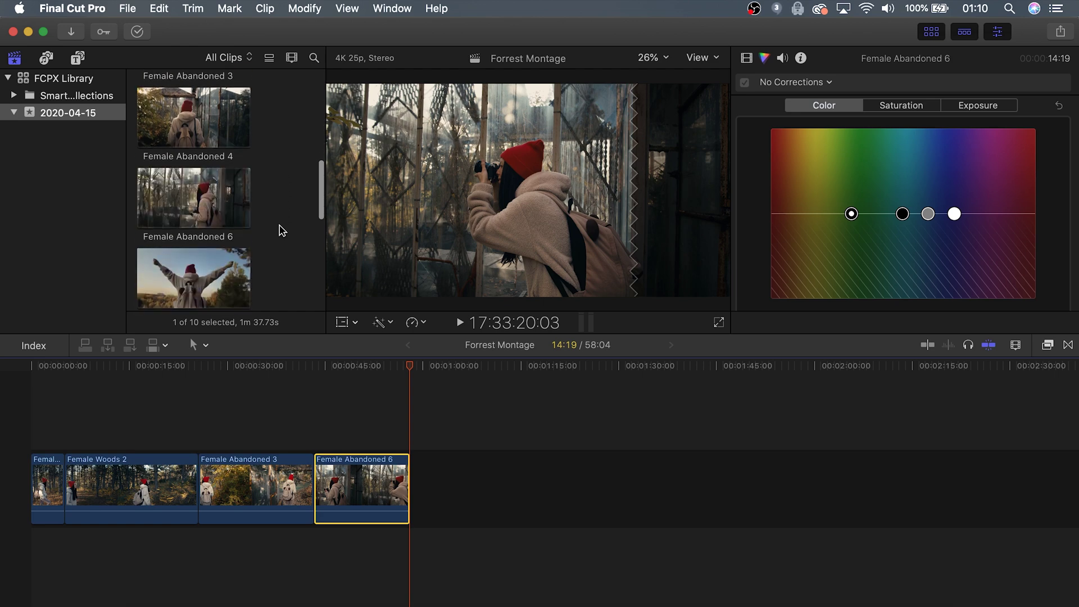
pyautogui.scroll(-10, 282, 230)
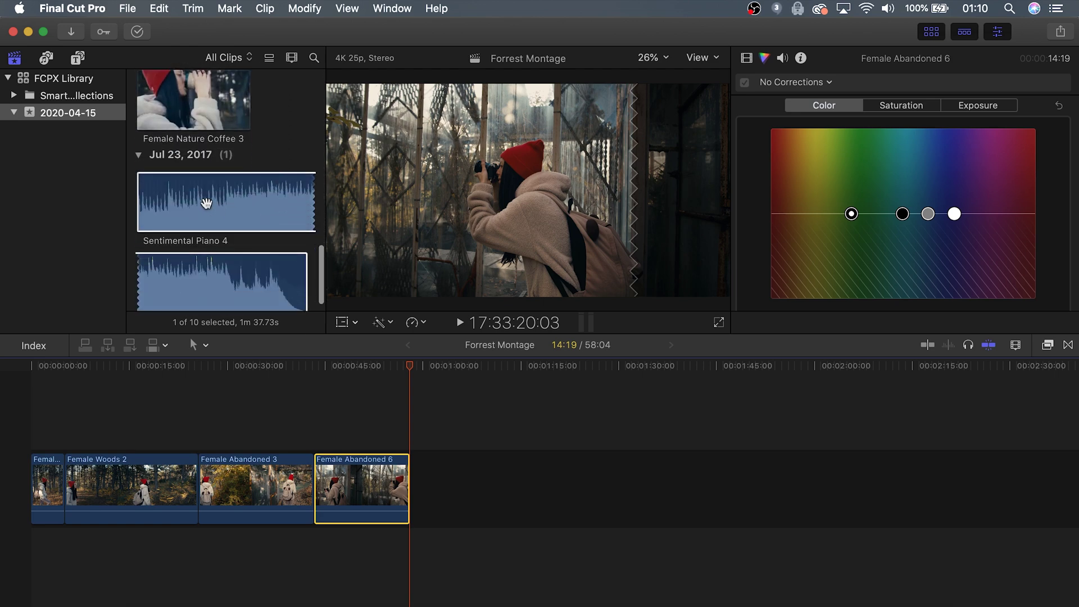
pyautogui.moveTo(207, 204); pyautogui.dragTo(38, 561)
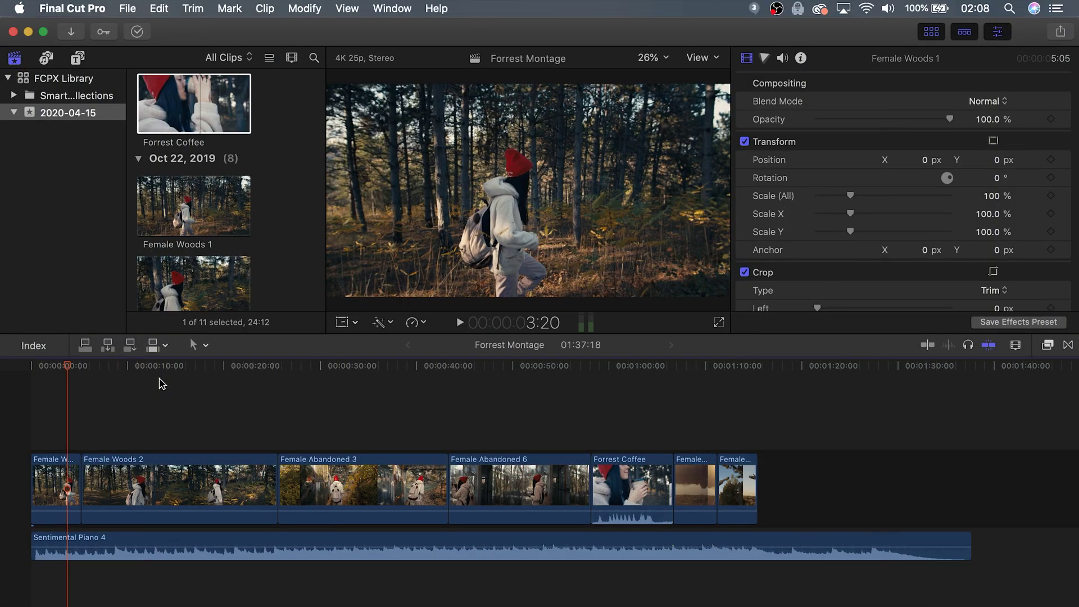
# Step: Play through the montage, then move Female Abandoned 6 after Forrest Coffee
pyautogui.press('space')
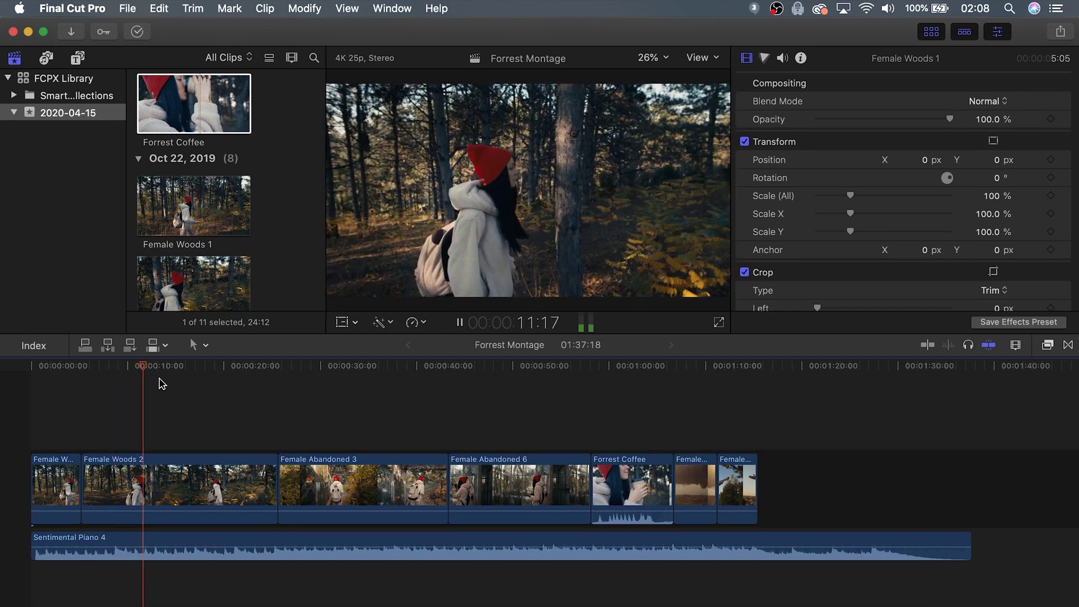
pyautogui.click(268, 366)
pyautogui.press('space')
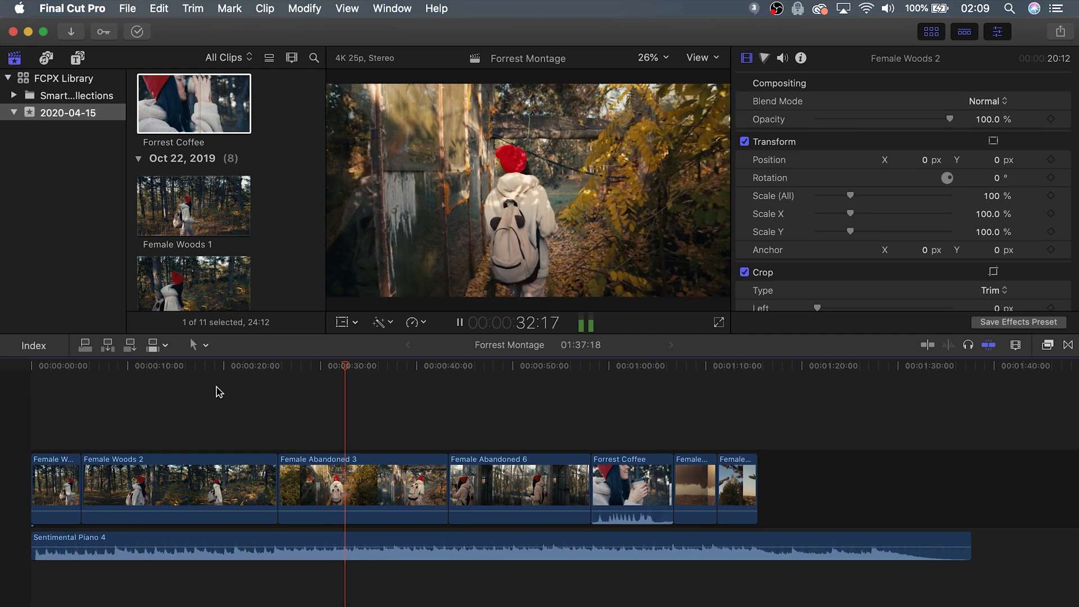
pyautogui.press('space')
pyautogui.click(481, 489)
pyautogui.moveTo(481, 489); pyautogui.dragTo(397, 411)
pyautogui.press('space')
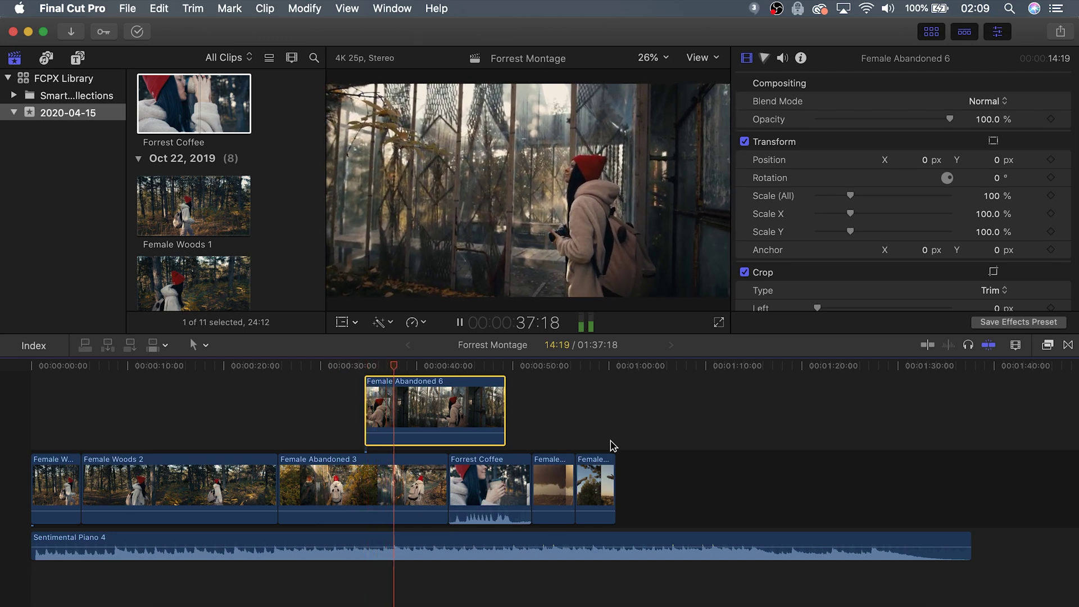
pyautogui.press('space')
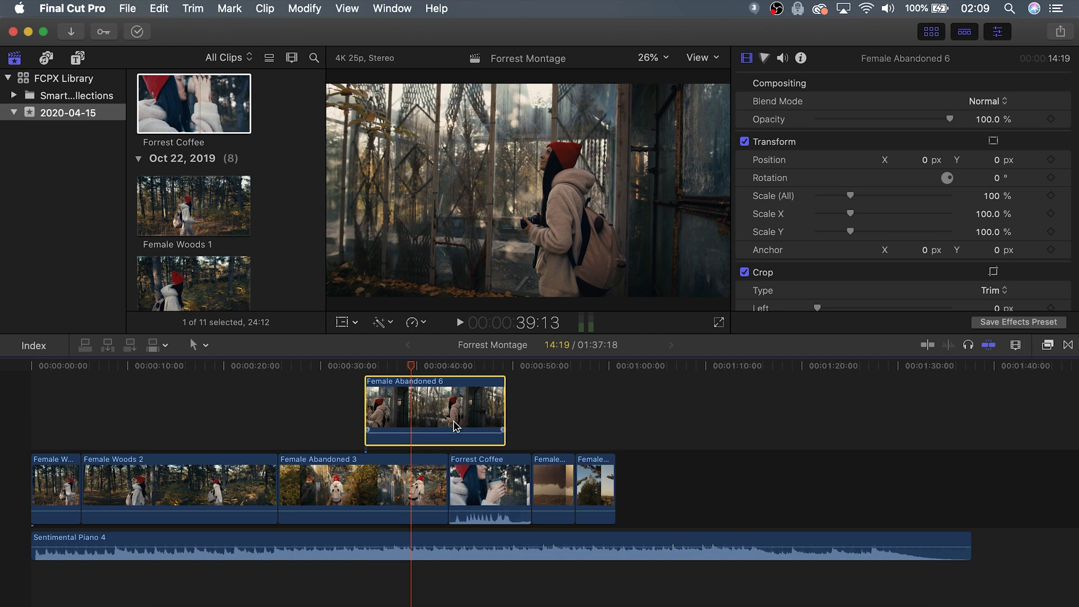
pyautogui.moveTo(455, 425); pyautogui.dragTo(524, 474)
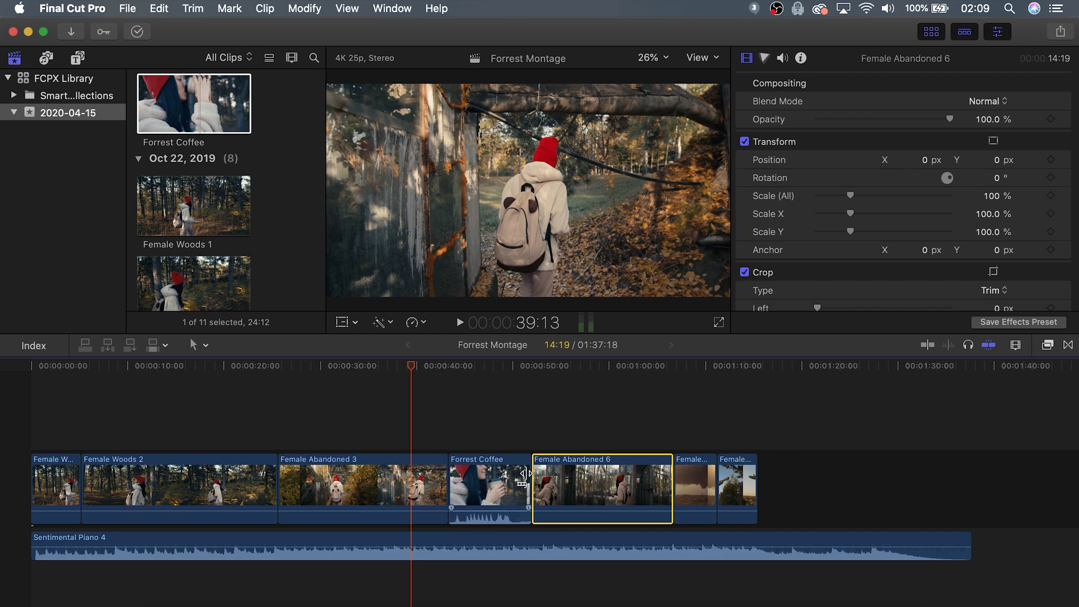
# Step: Move Female Woods 2 after Female Abandoned 3, realign the piano music, and reposition Female Abandoned 6
pyautogui.moveTo(194, 484); pyautogui.dragTo(416, 494)
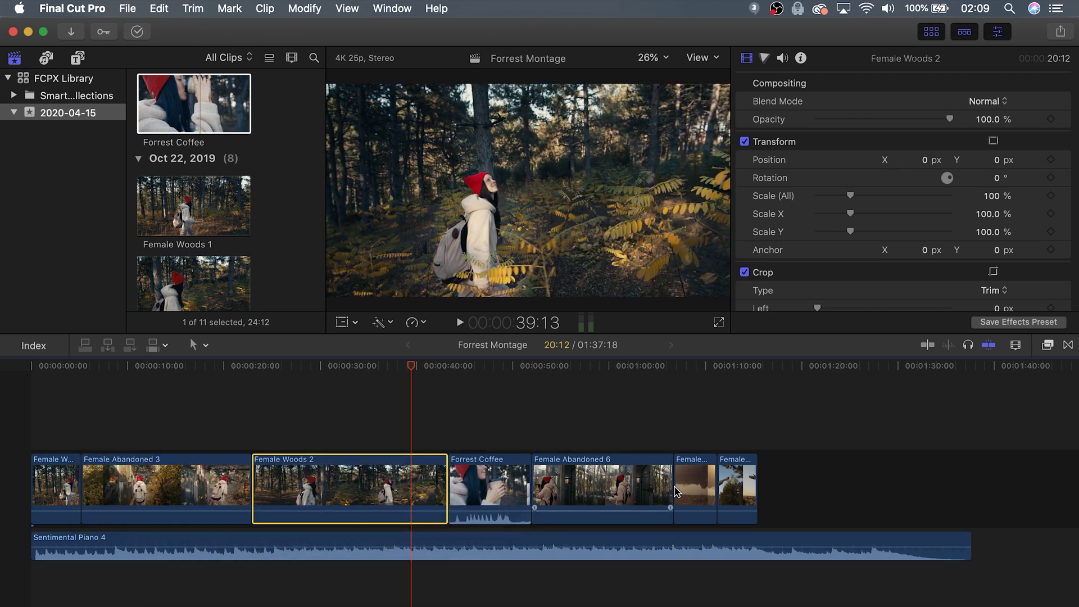
pyautogui.moveTo(695, 486); pyautogui.dragTo(33, 486)
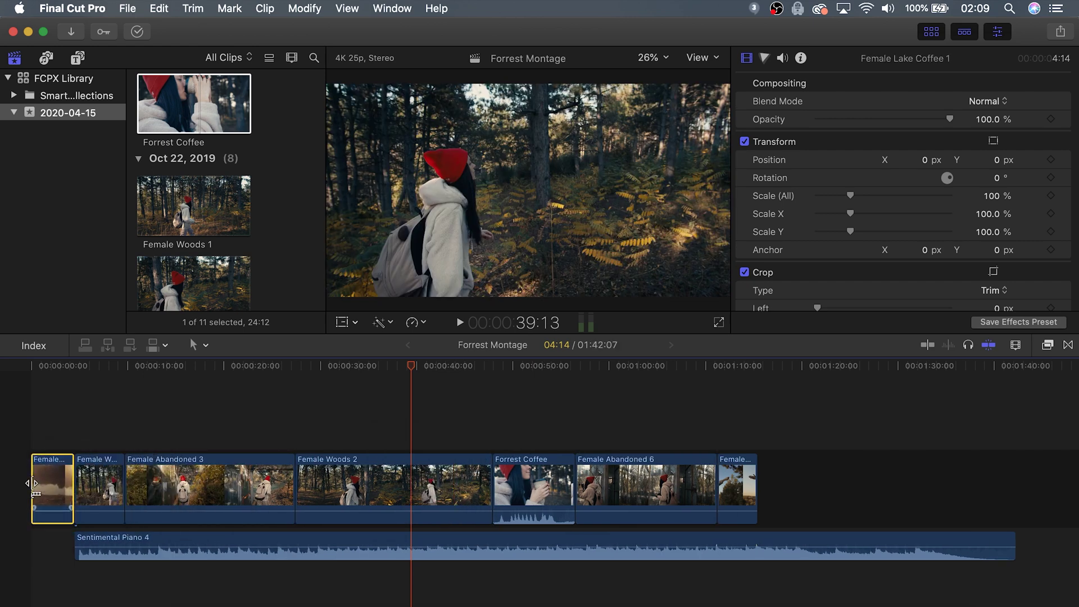
pyautogui.moveTo(159, 534); pyautogui.dragTo(123, 542)
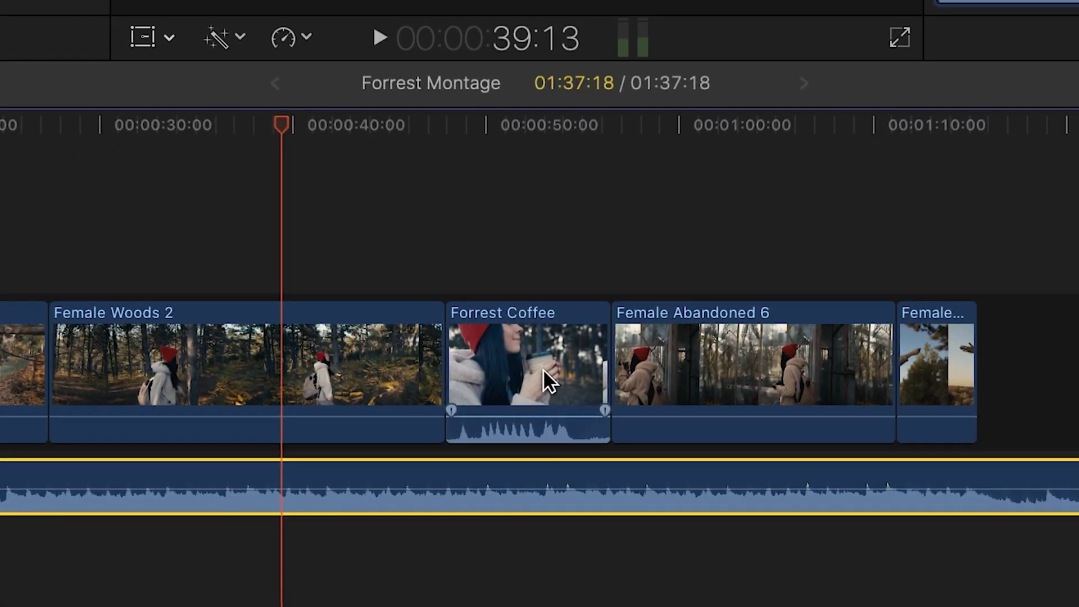
pyautogui.click(543, 368)
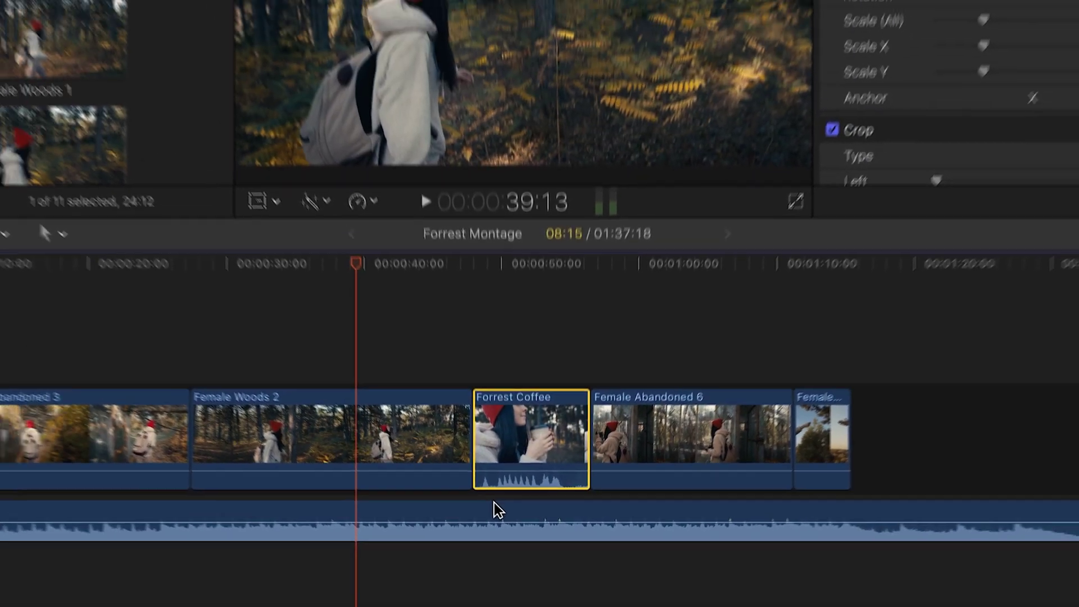
pyautogui.click(473, 464)
pyautogui.moveTo(505, 527)
pyautogui.mouseDown()
pyautogui.moveTo(522, 542)
pyautogui.moveTo(496, 544)
pyautogui.mouseUp()
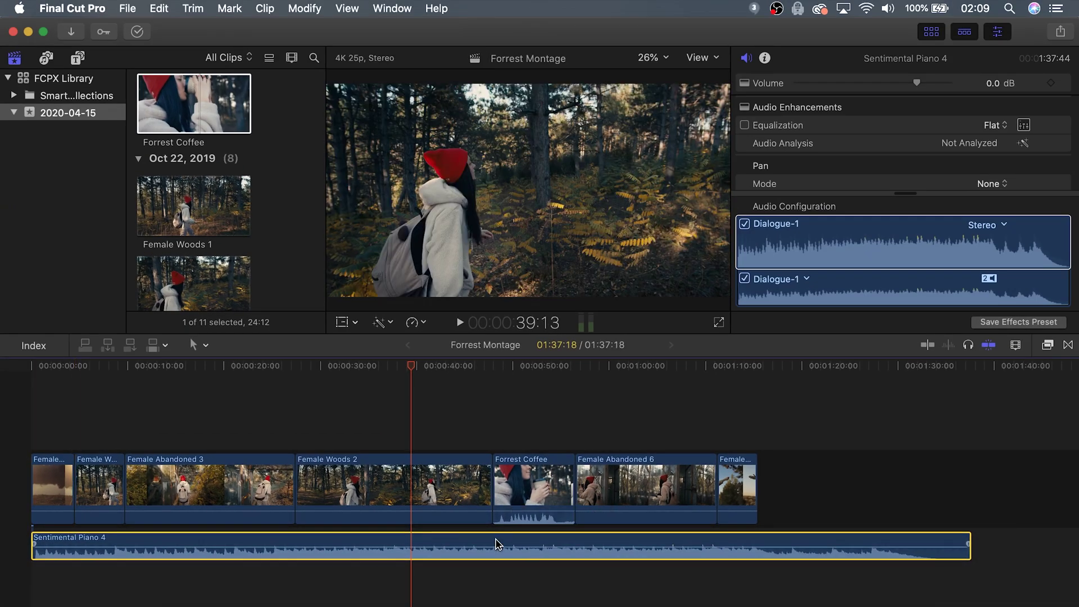
pyautogui.moveTo(617, 470); pyautogui.dragTo(688, 498)
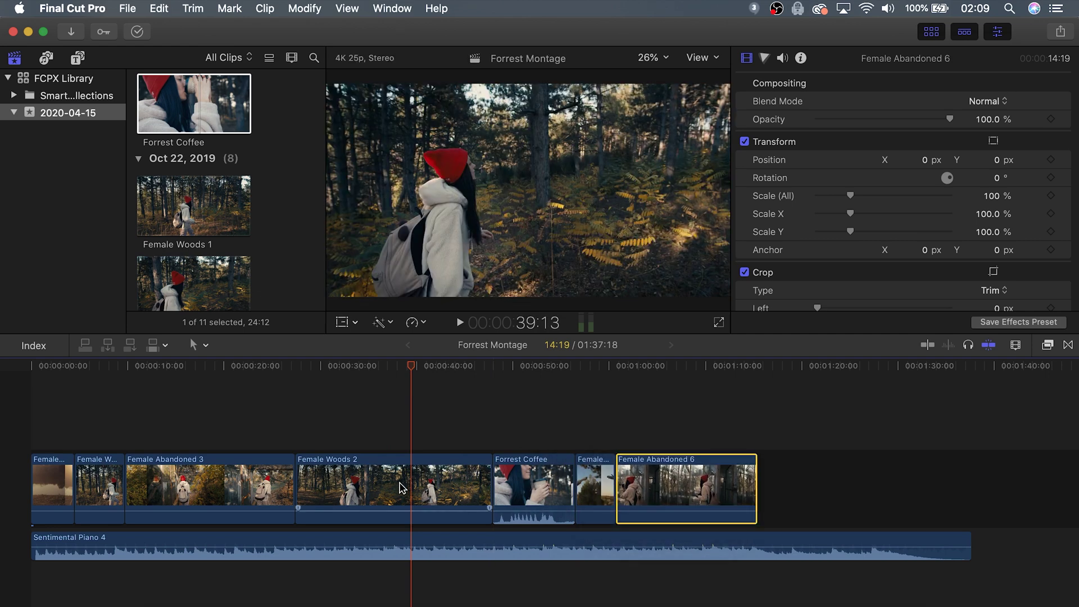
pyautogui.moveTo(408, 489); pyautogui.dragTo(804, 488)
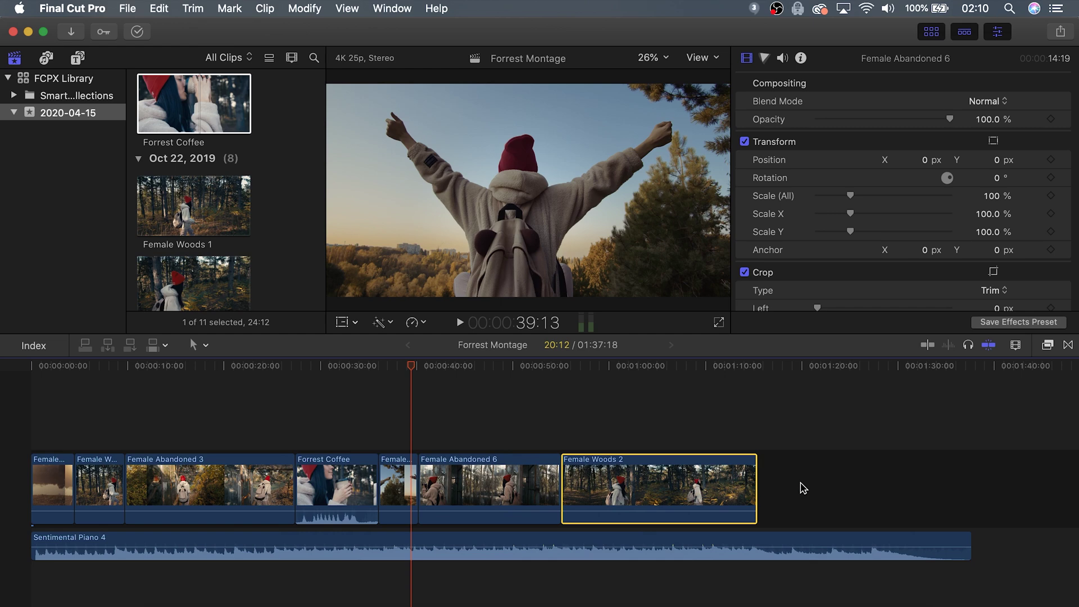
pyautogui.moveTo(472, 493); pyautogui.dragTo(753, 495)
pyautogui.moveTo(205, 490); pyautogui.dragTo(914, 476)
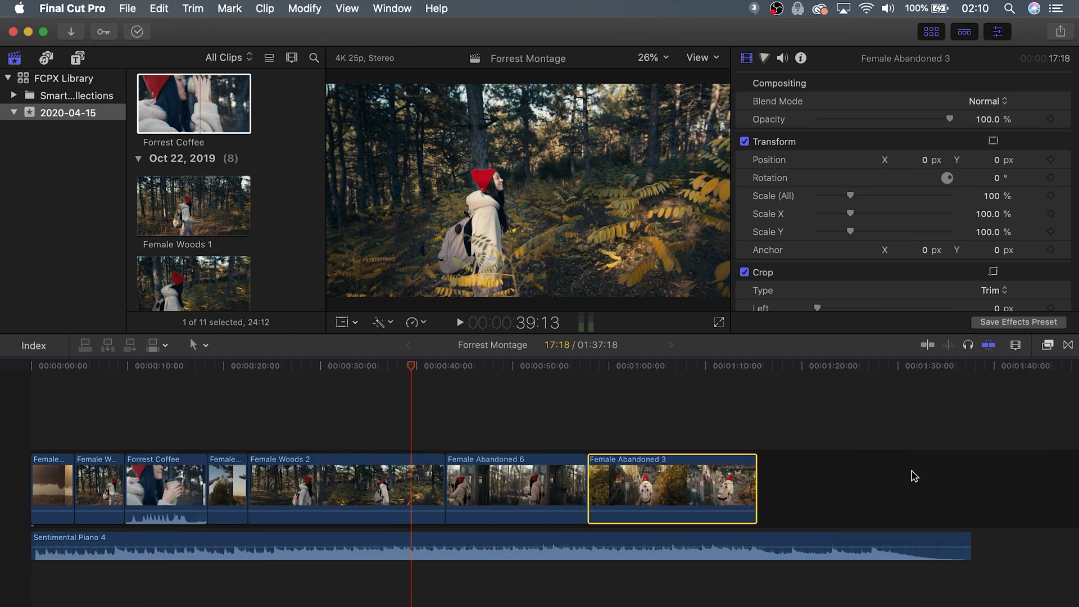
pyautogui.click(689, 420)
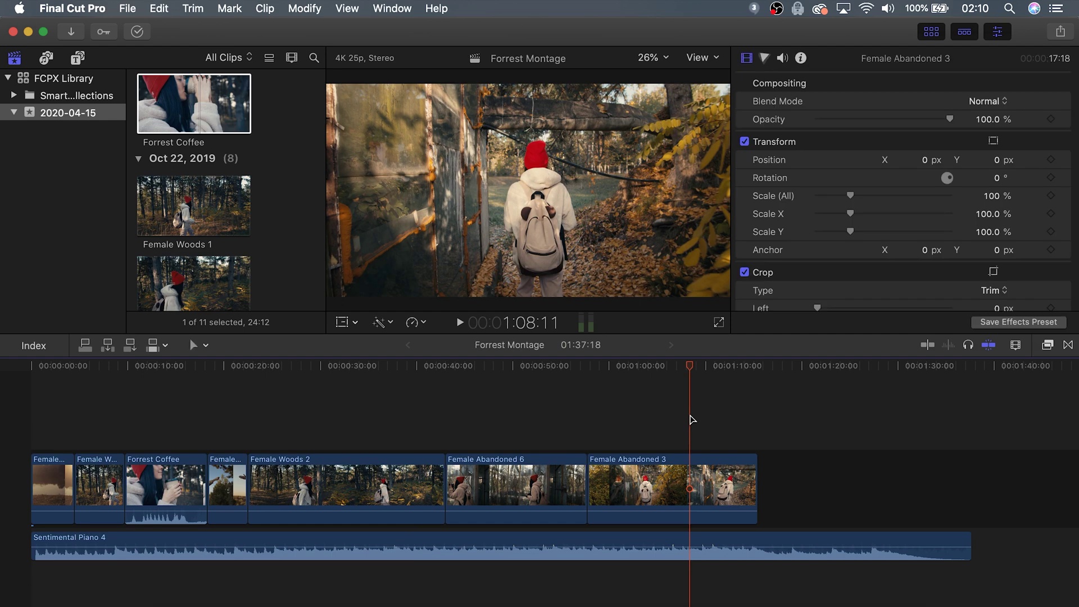
pyautogui.moveTo(394, 482); pyautogui.dragTo(654, 417)
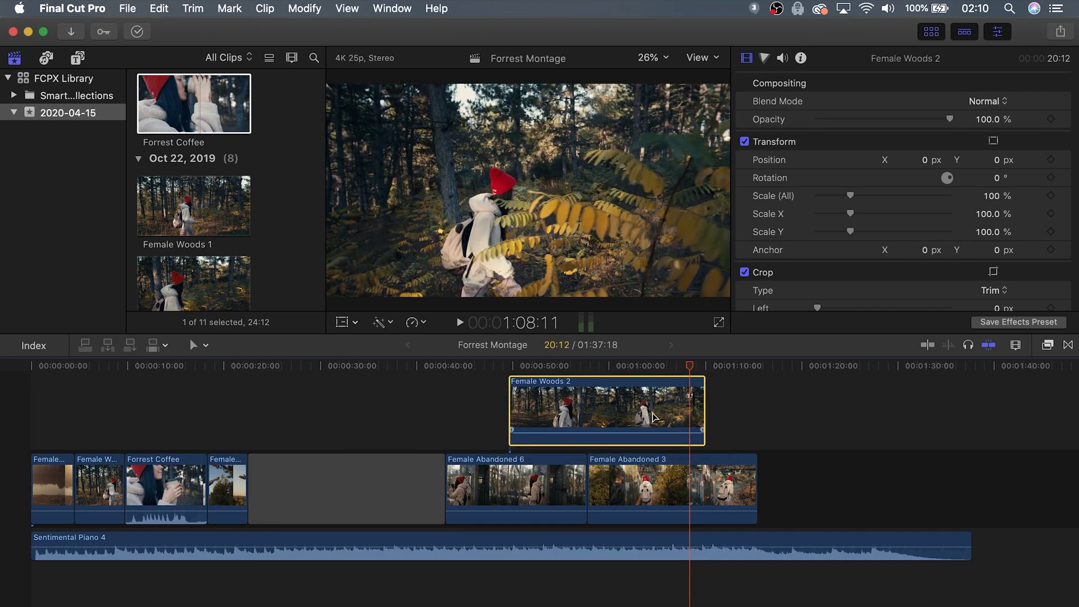
pyautogui.press('super+z')
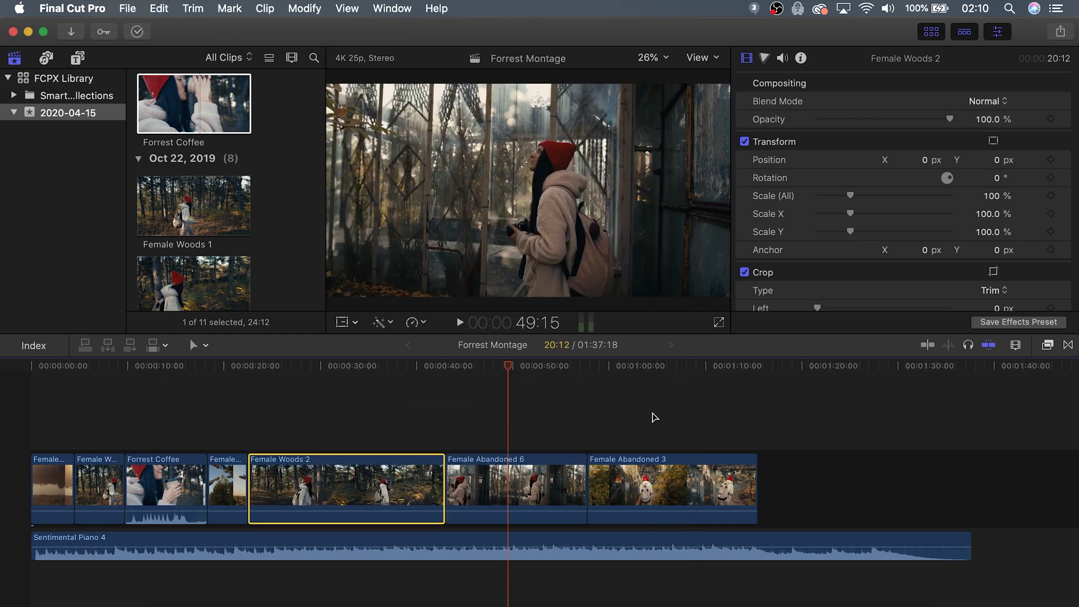
pyautogui.moveTo(344, 493); pyautogui.dragTo(541, 414)
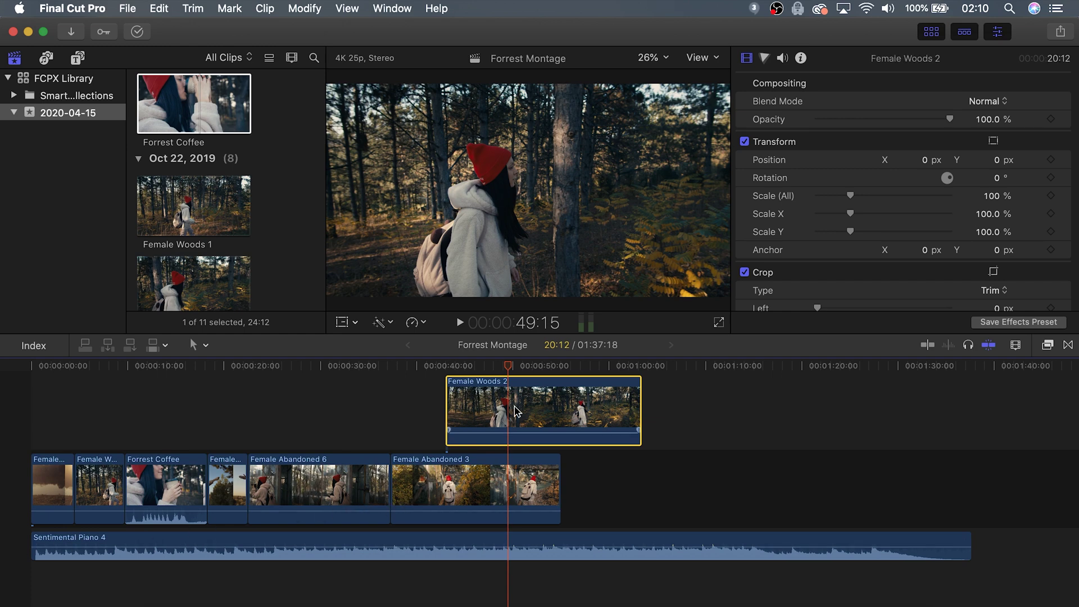
pyautogui.moveTo(515, 412)
pyautogui.mouseDown()
pyautogui.moveTo(619, 402)
pyautogui.moveTo(578, 413)
pyautogui.moveTo(494, 405)
pyautogui.mouseUp()
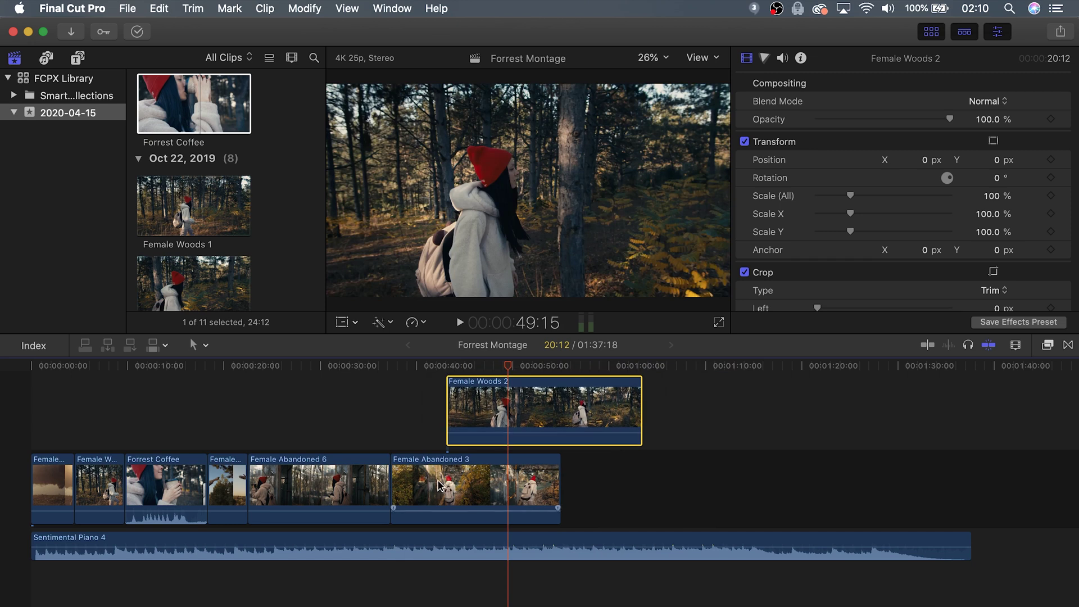
pyautogui.moveTo(426, 489); pyautogui.dragTo(474, 471)
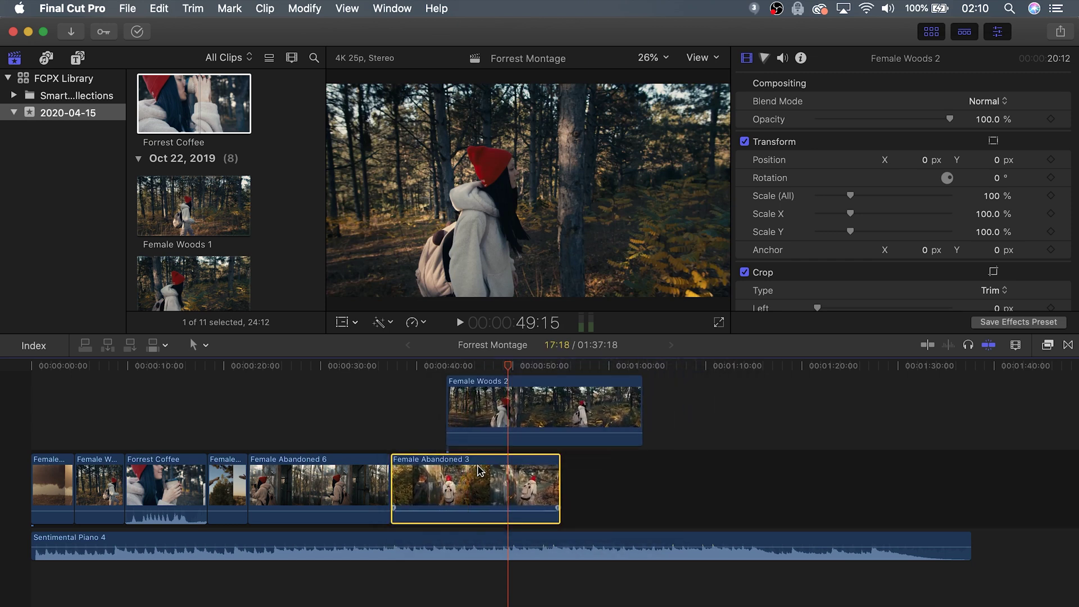
pyautogui.moveTo(46, 478)
pyautogui.mouseDown()
pyautogui.moveTo(72, 515)
pyautogui.moveTo(45, 461)
pyautogui.moveTo(98, 509)
pyautogui.moveTo(43, 475)
pyautogui.moveTo(45, 489)
pyautogui.mouseUp()
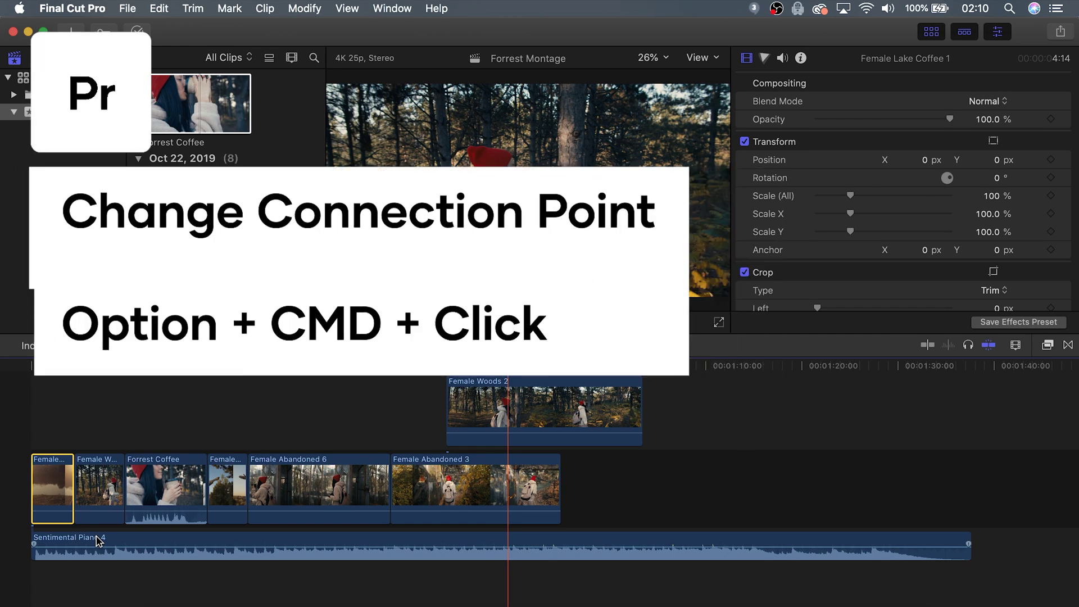
# Step: Reattach Sentimental Piano 4's connection point, trim Female Woods 2's head and Female Abandoned 6's tail
pyautogui.keyDown('alt'); pyautogui.keyDown('super'); pyautogui.click(159, 540); pyautogui.keyUp('super'); pyautogui.keyUp('alt')
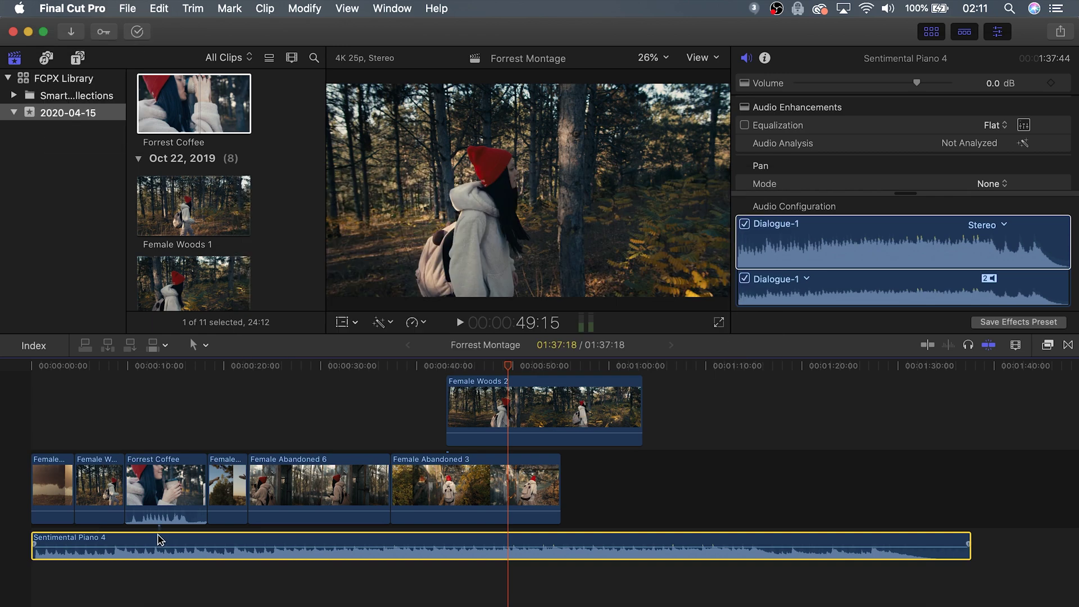
pyautogui.click(485, 431)
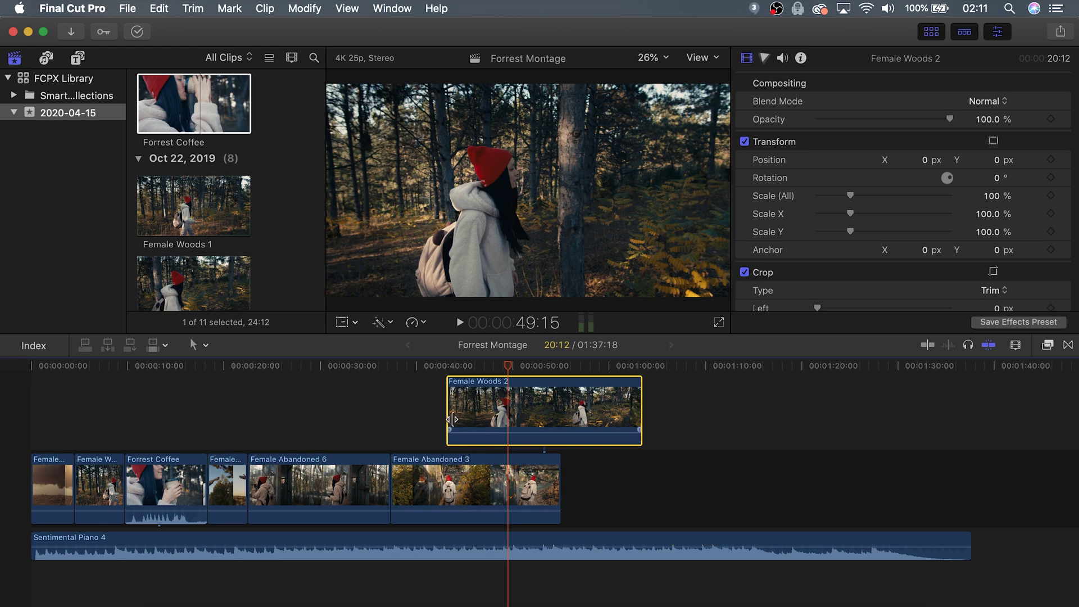
pyautogui.moveTo(450, 417); pyautogui.dragTo(486, 417)
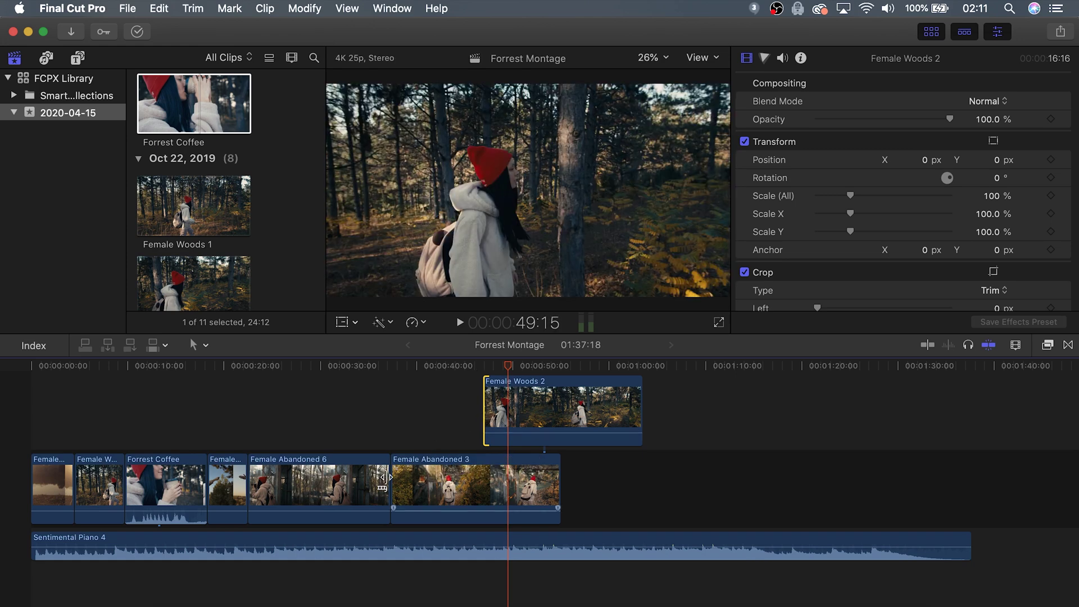
pyautogui.moveTo(384, 478); pyautogui.dragTo(409, 483)
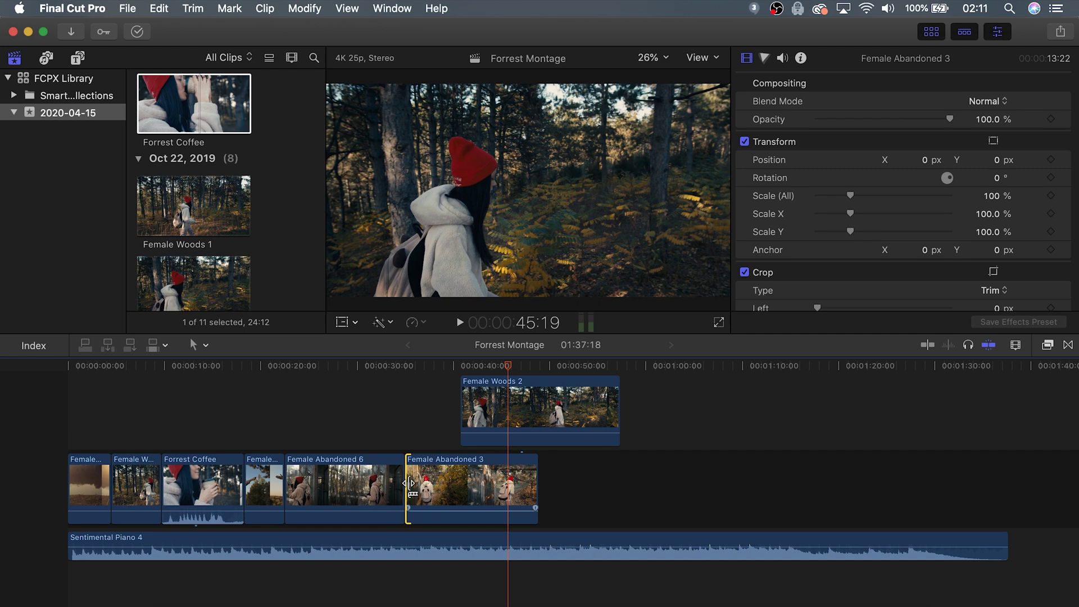
# Step: With the Position tool, put Female Abandoned 3 before Female Abandoned 6 and fill the gap with Female Cliff Win 1
pyautogui.click(362, 430)
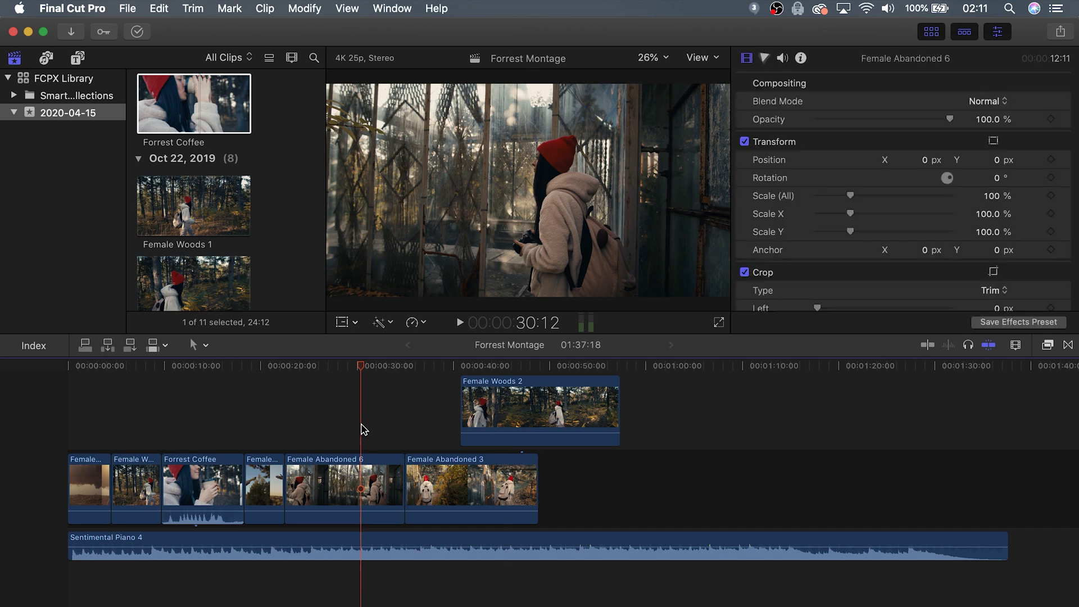
pyautogui.click(205, 347)
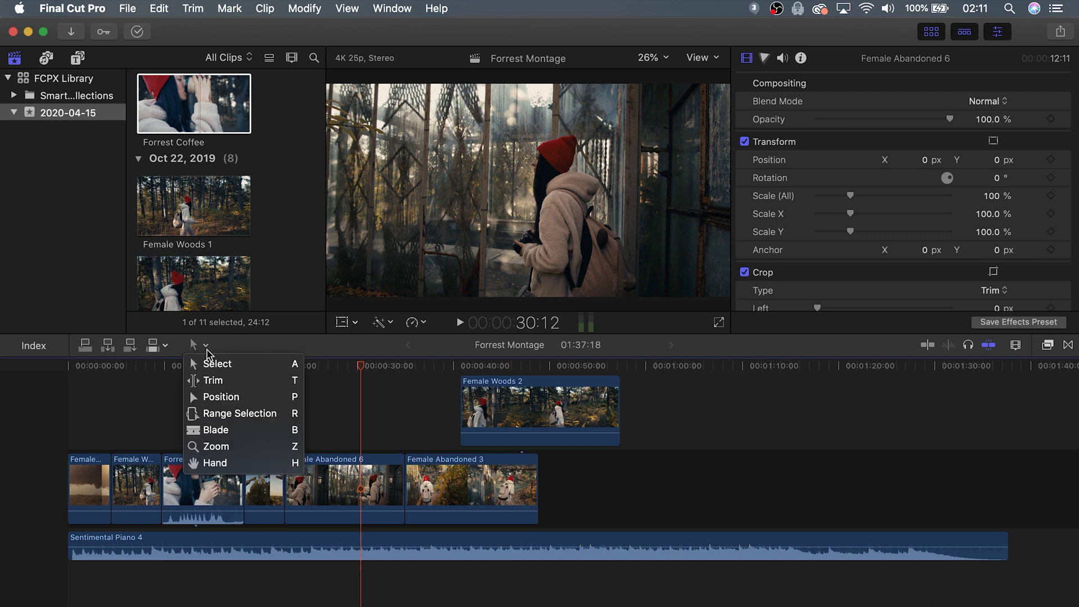
pyautogui.click(252, 397)
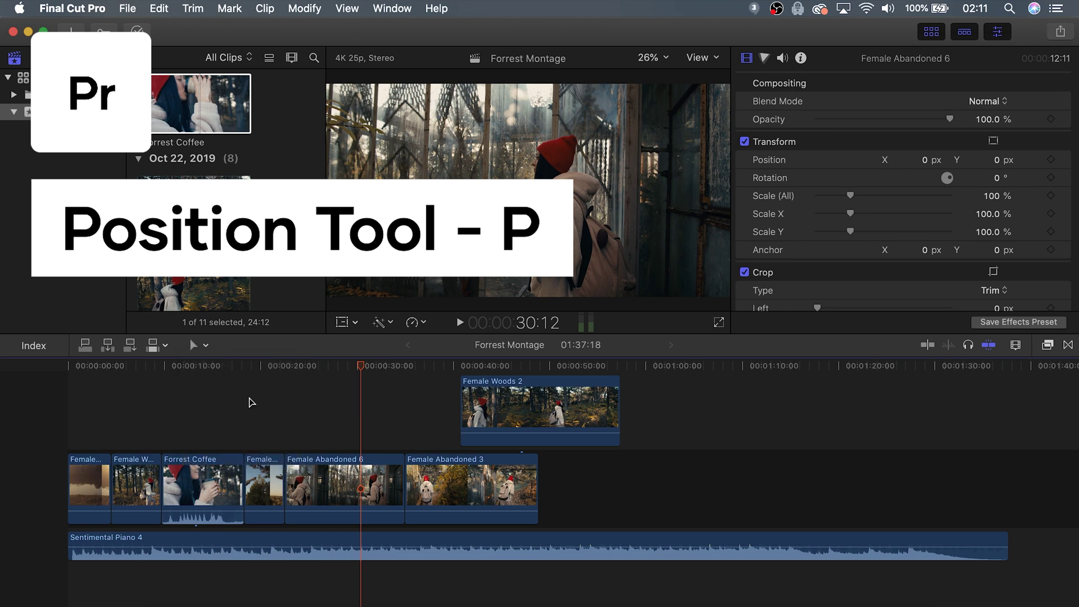
pyautogui.moveTo(350, 482); pyautogui.dragTo(606, 476)
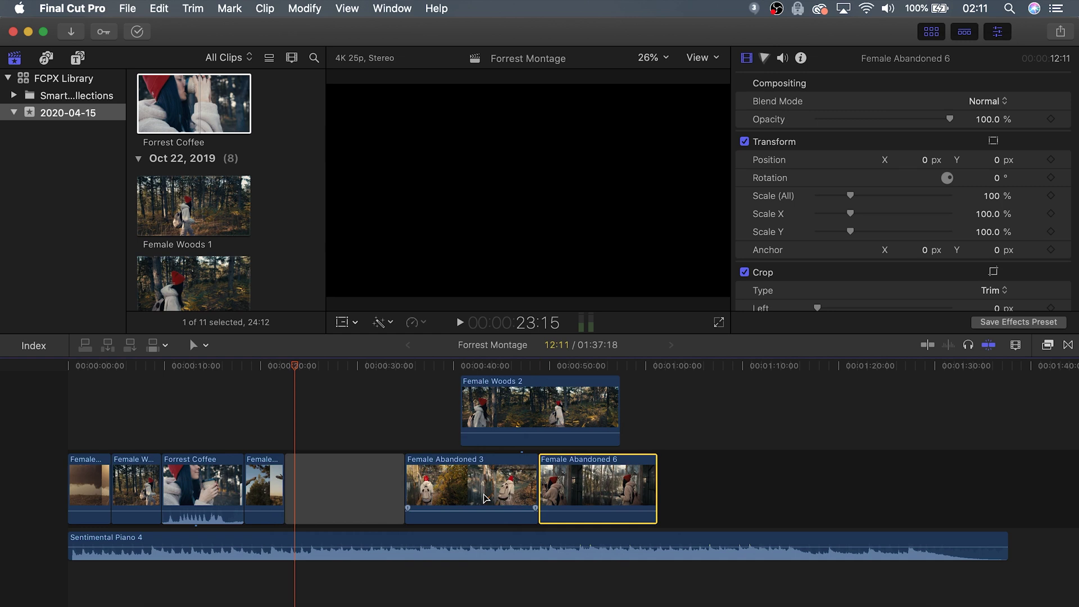
pyautogui.moveTo(486, 498); pyautogui.dragTo(421, 497)
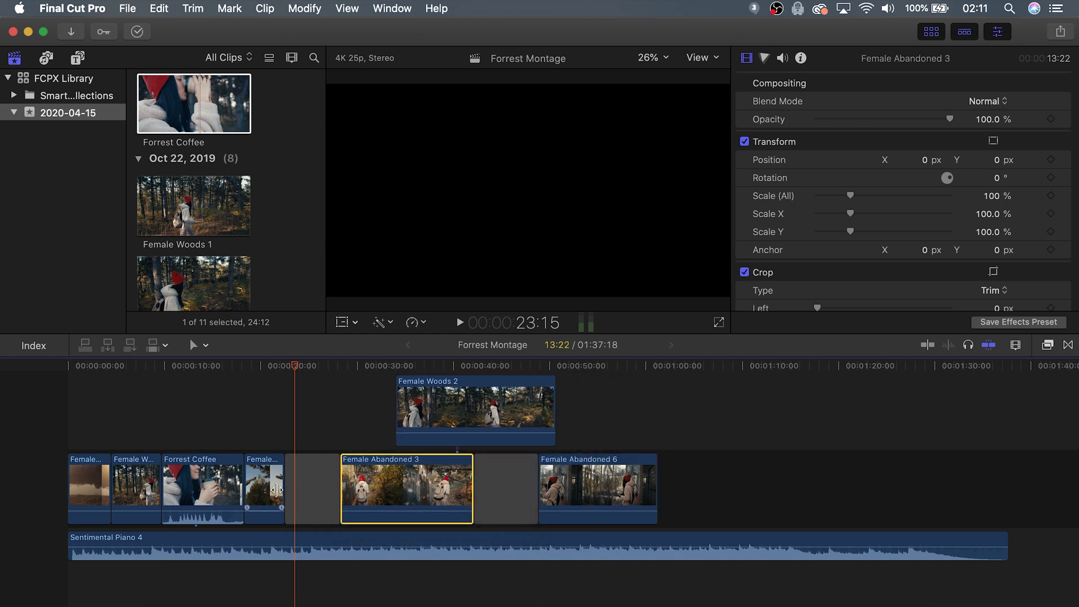
pyautogui.moveTo(267, 492); pyautogui.dragTo(298, 491)
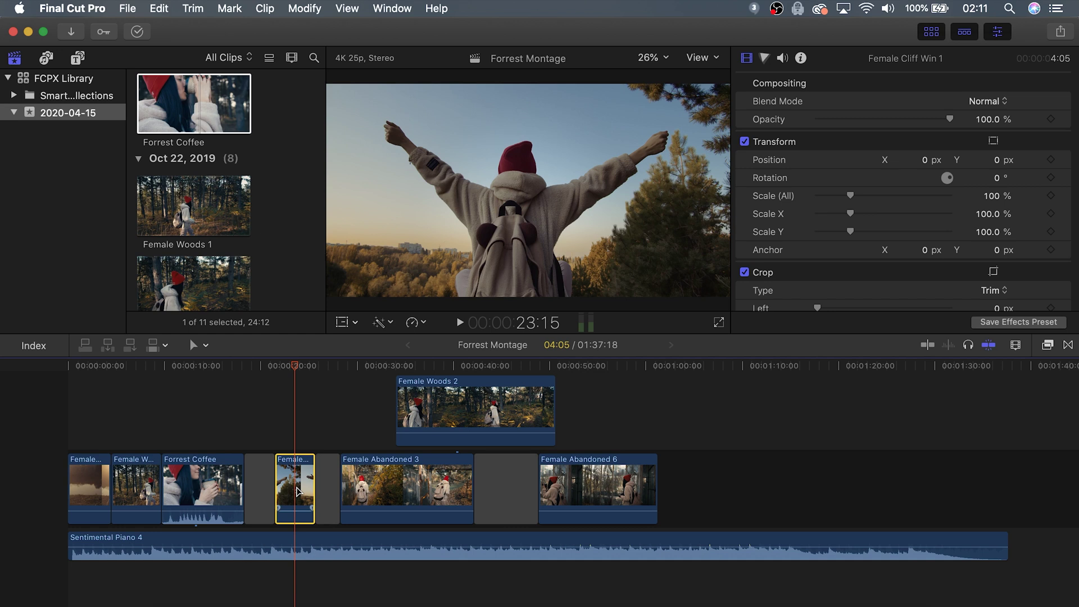
# Step: Return to the Select tool and delete the three gap clips so clips run back to back
pyautogui.click(199, 347)
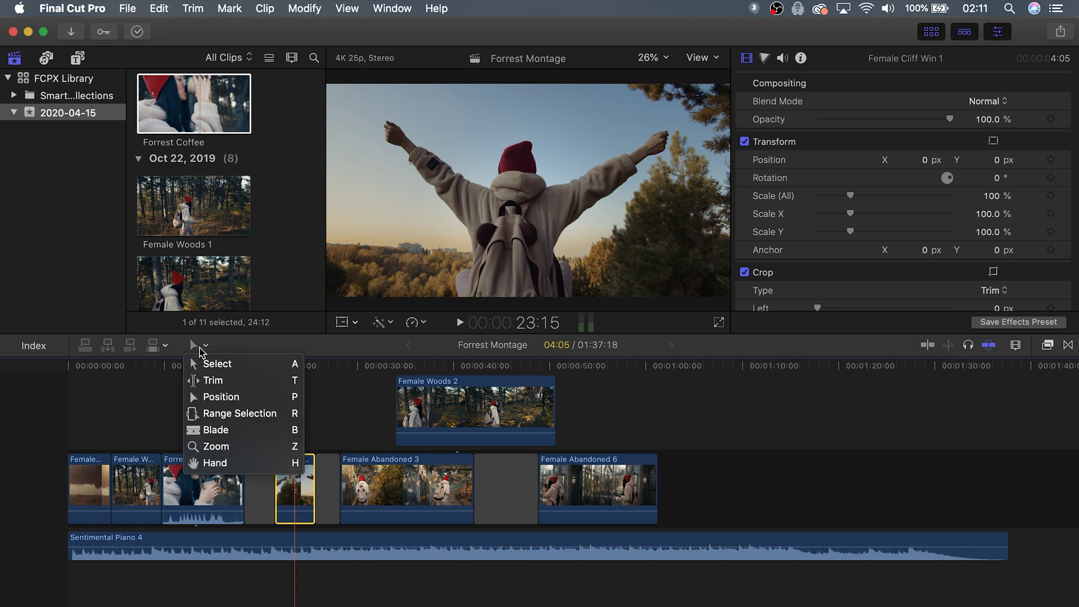
pyautogui.click(240, 364)
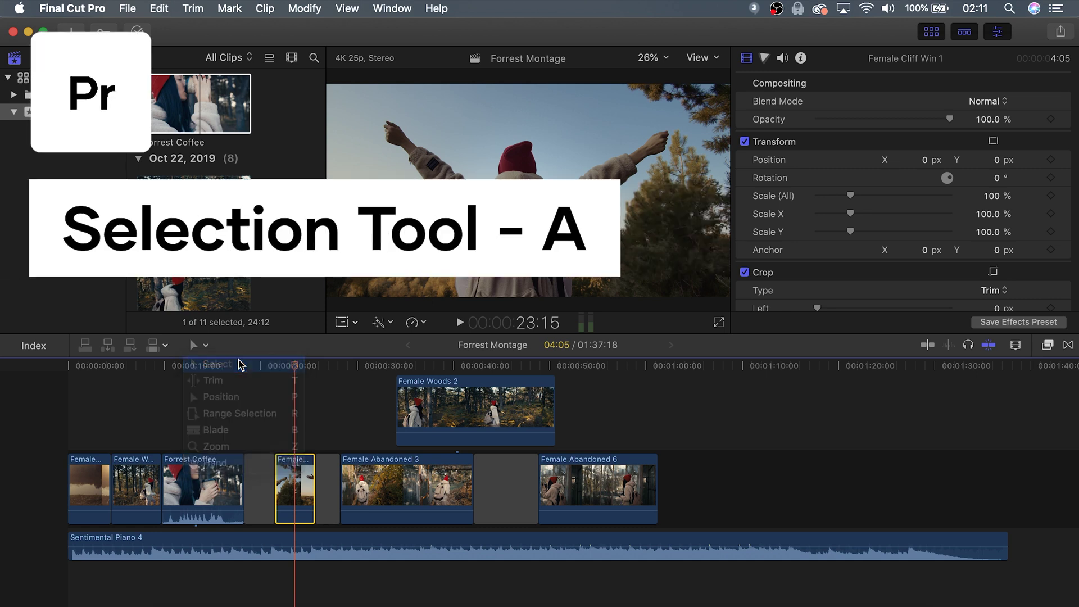
pyautogui.click(266, 483)
pyautogui.press('Delete')
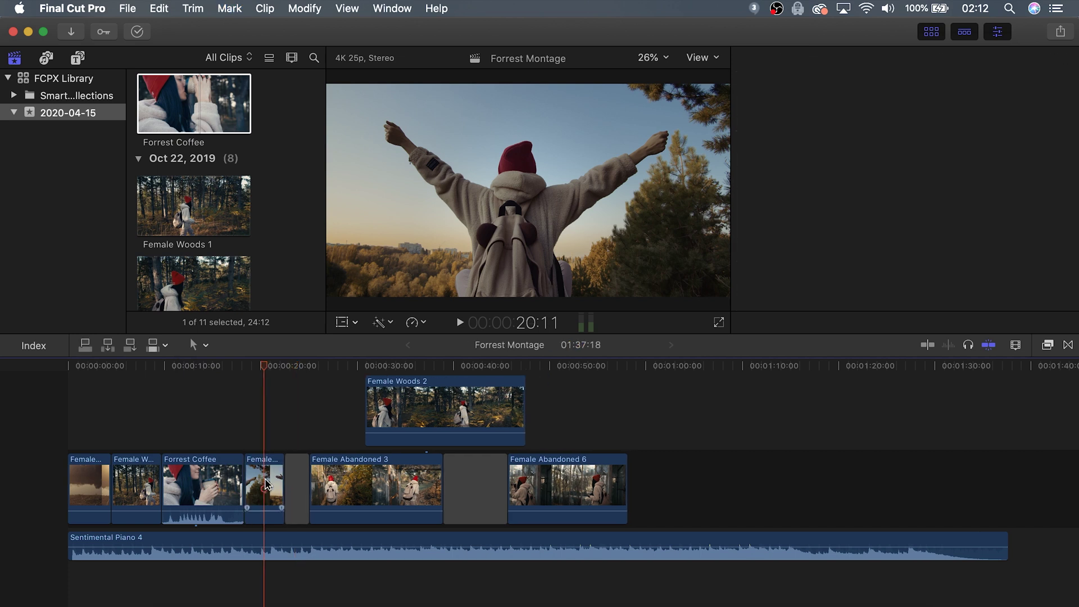
pyautogui.moveTo(334, 486)
pyautogui.mouseDown()
pyautogui.moveTo(304, 487)
pyautogui.moveTo(313, 486)
pyautogui.mouseUp()
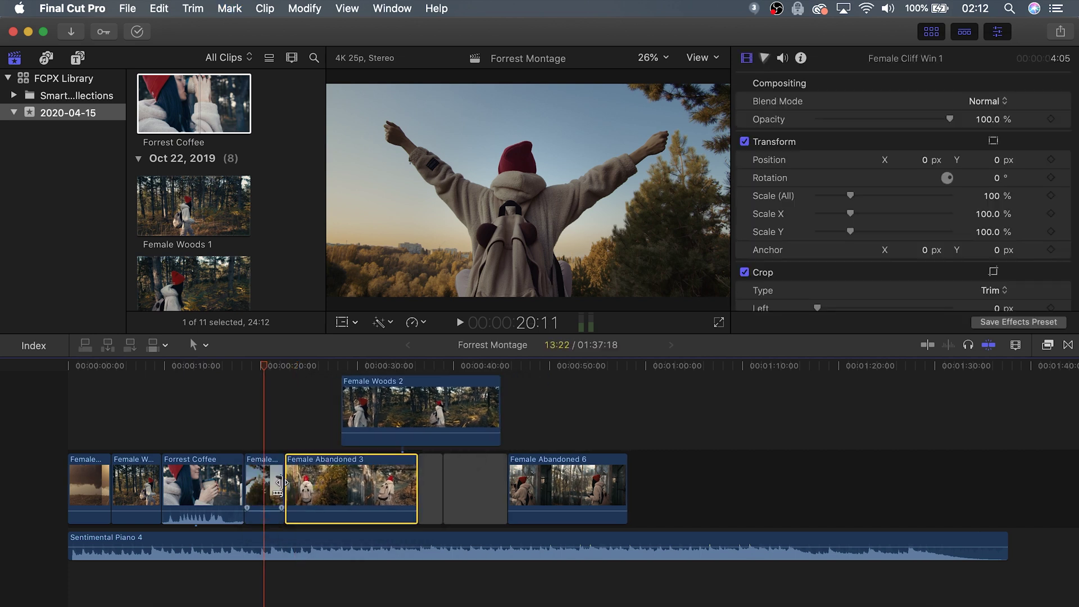
pyautogui.click(425, 489)
pyautogui.press('Delete')
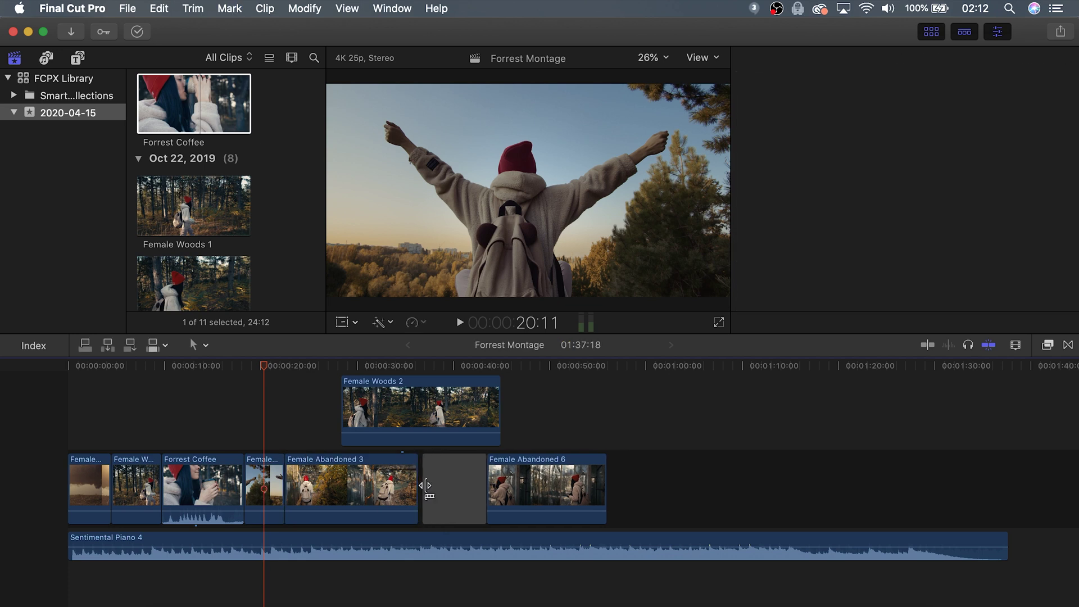
pyautogui.click(445, 483)
pyautogui.press('Delete')
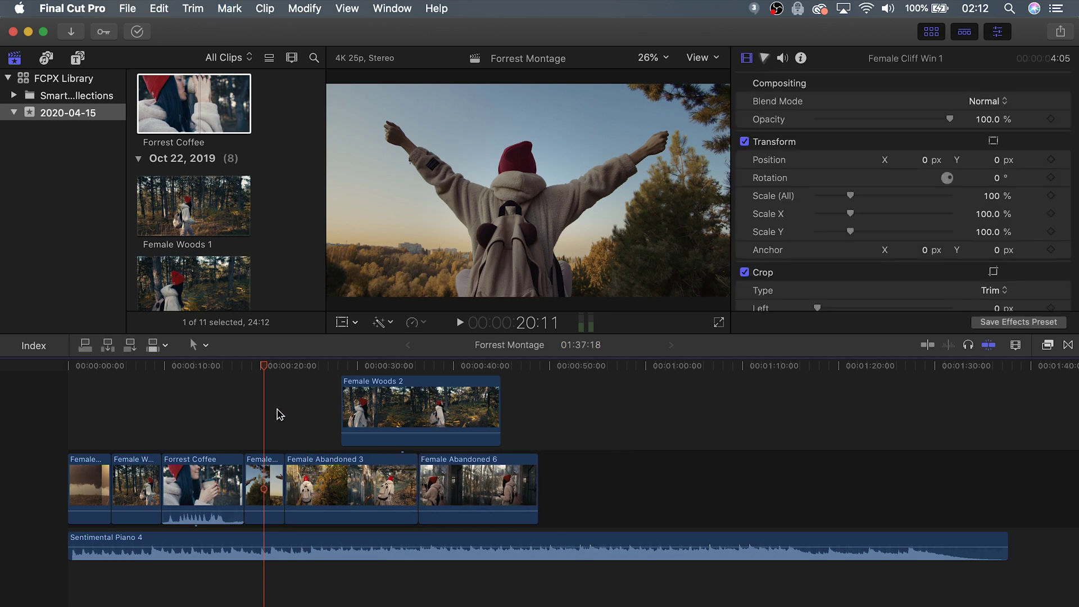
# Step: Blade Forrest Coffee in two and move its second part to the end of the storyline
pyautogui.click(205, 345)
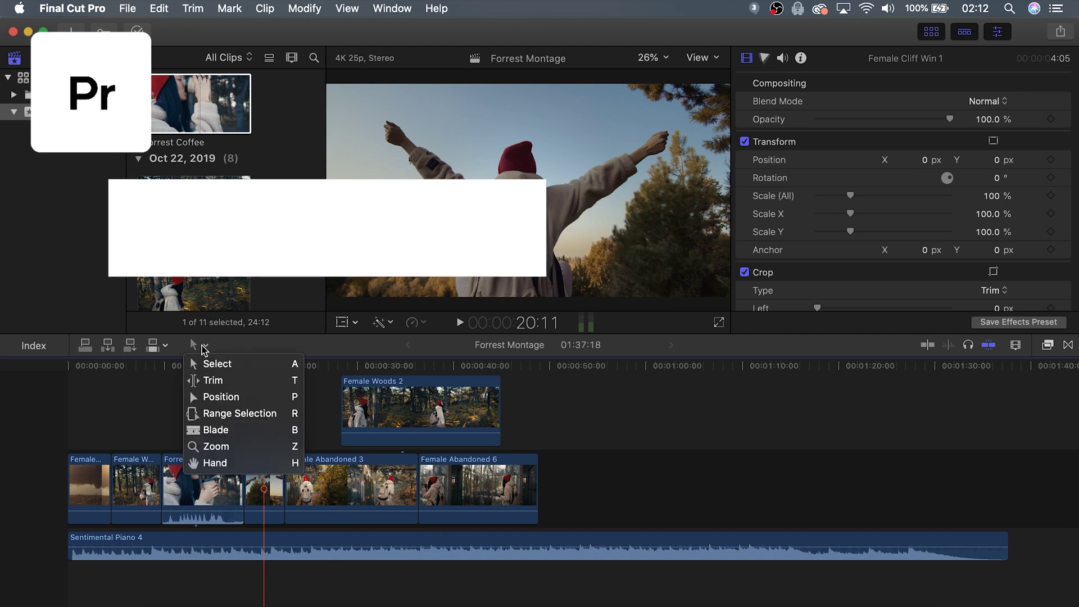
pyautogui.click(243, 431)
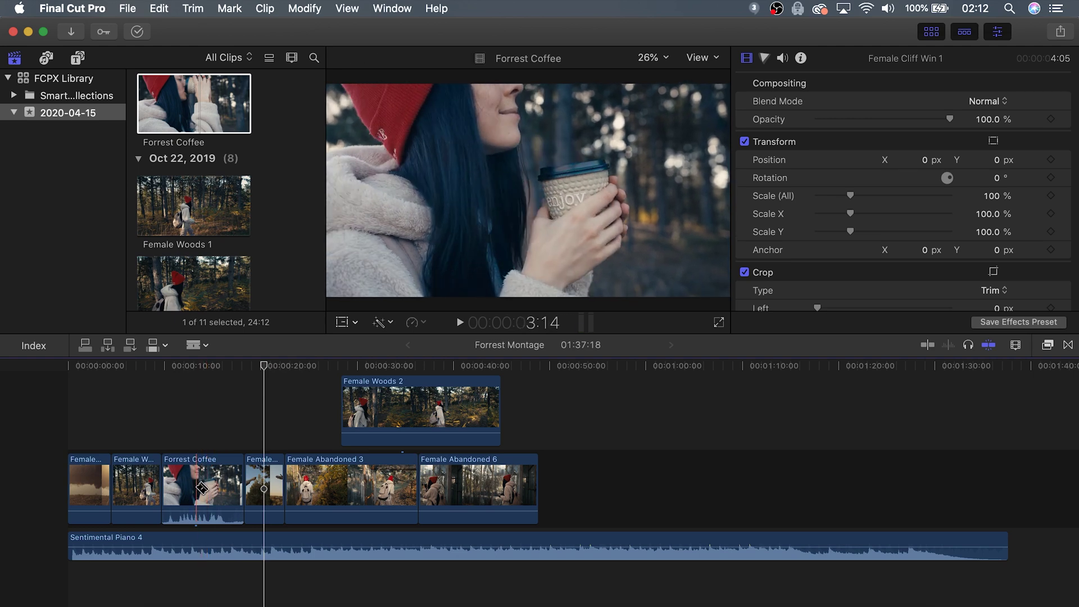
pyautogui.click(196, 488)
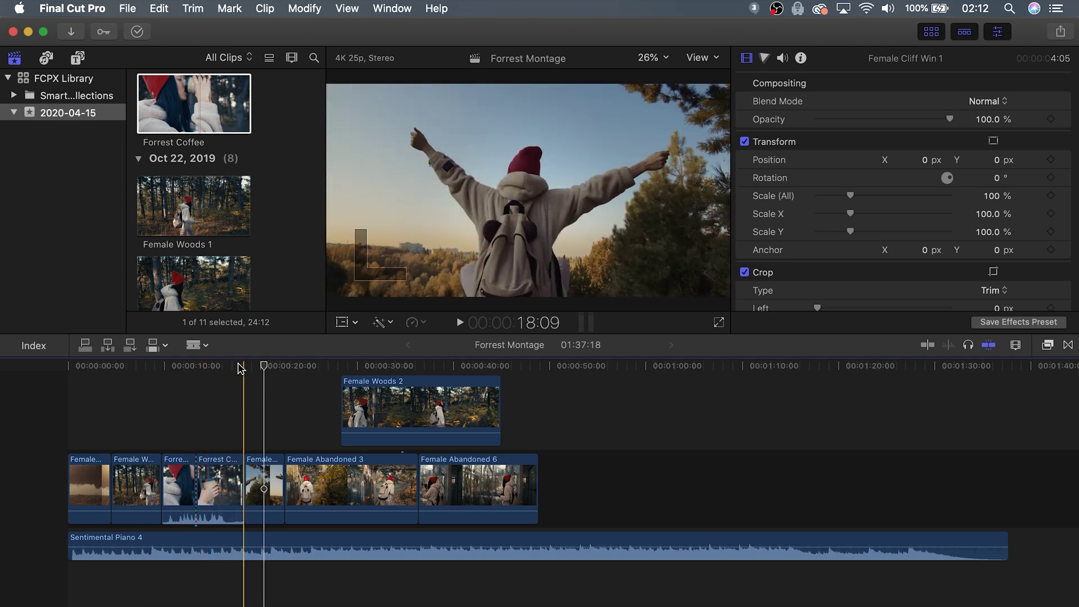
pyautogui.click(196, 369)
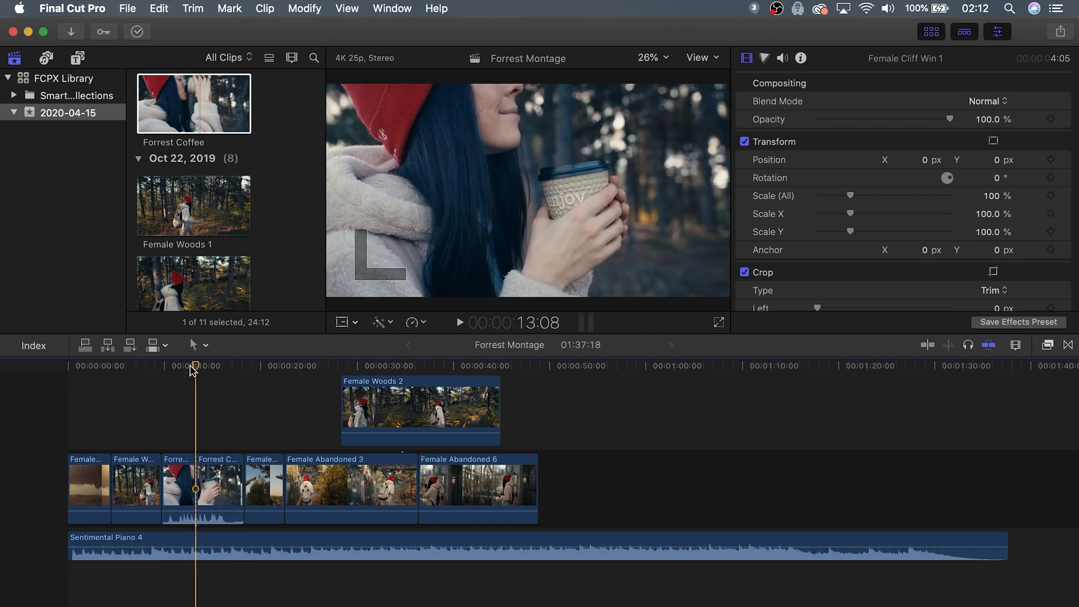
pyautogui.hotkey('shift', '/')
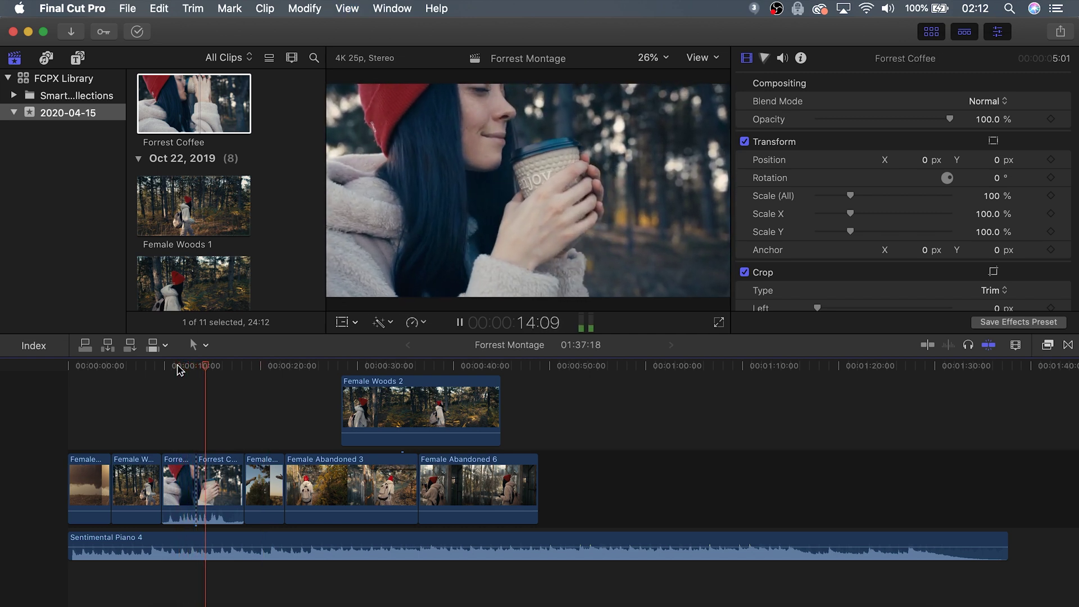
pyautogui.press('space')
pyautogui.click(223, 477)
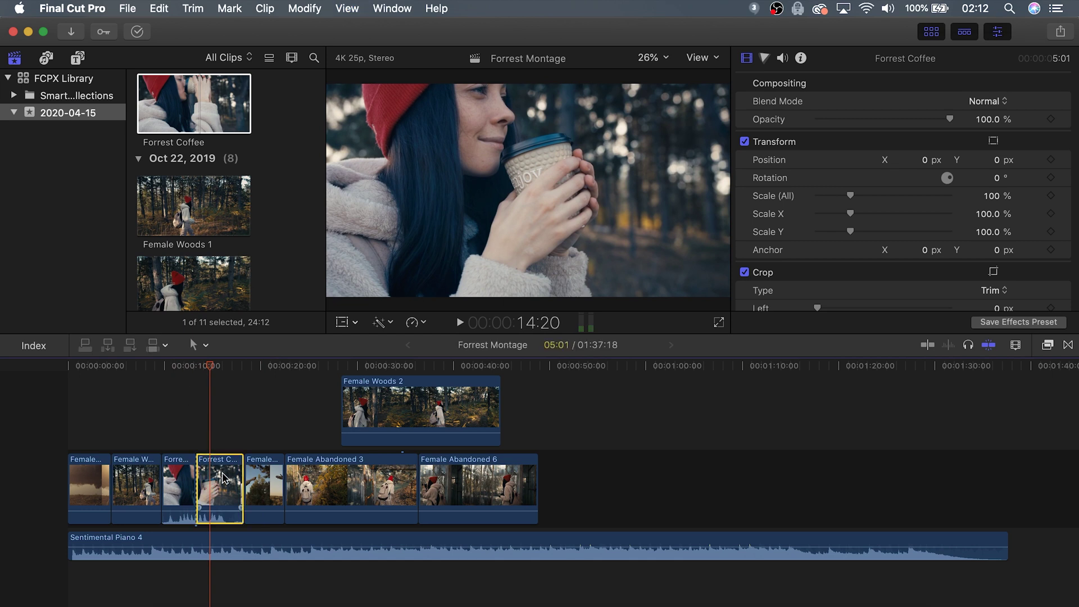
pyautogui.moveTo(252, 479); pyautogui.dragTo(576, 482)
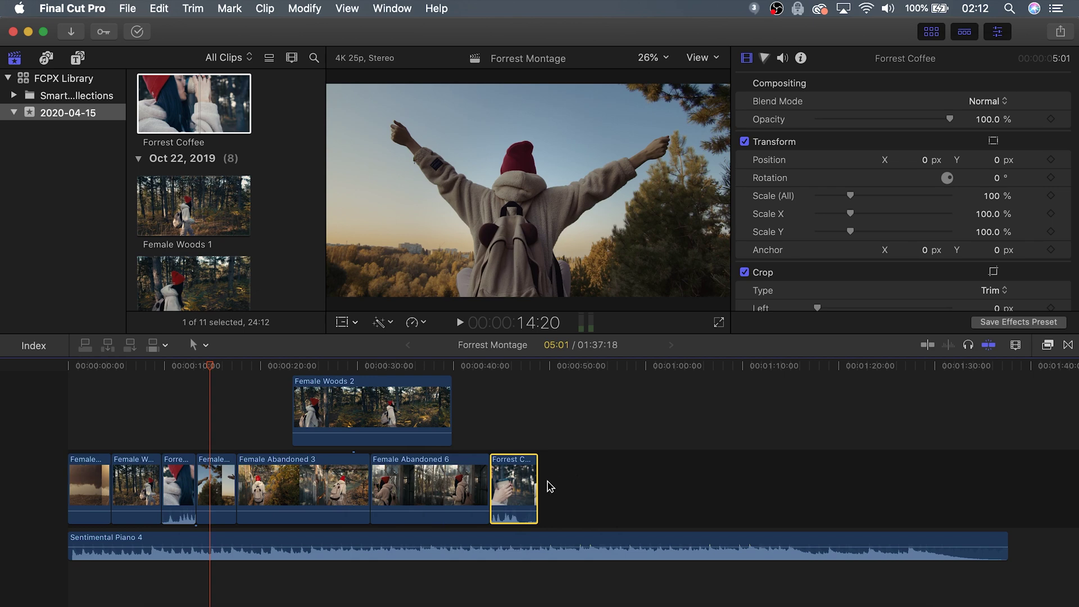
# Step: Cut Female Abandoned 3 at two points and delete the short middle piece
pyautogui.press('b')
pyautogui.click(275, 485)
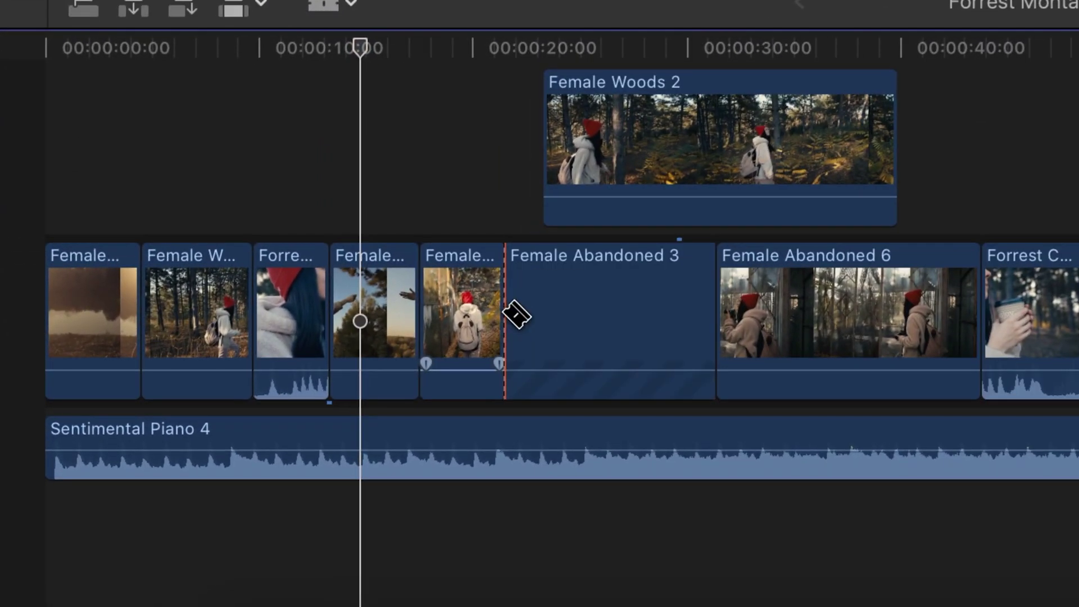
pyautogui.click(599, 312)
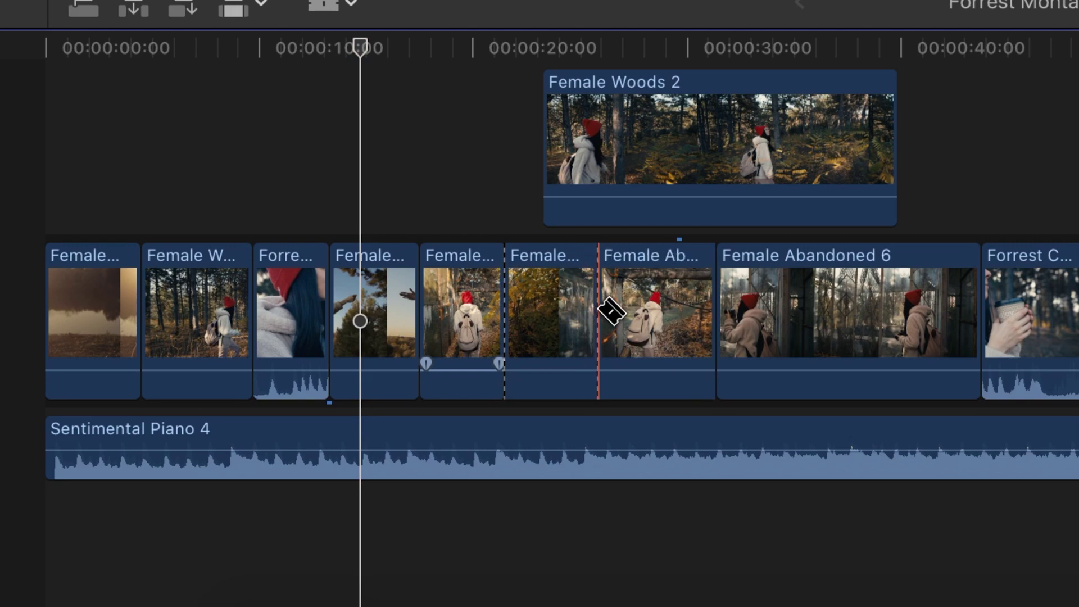
pyautogui.press('a')
pyautogui.click(566, 309)
pyautogui.press('Delete')
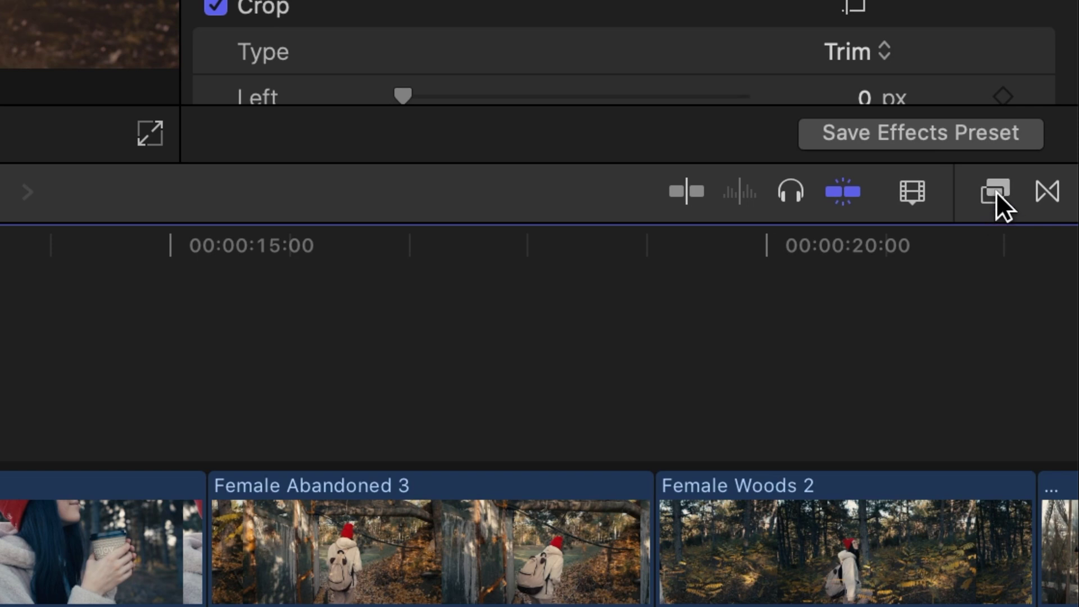
# Step: Apply the Prism effect to Female Lake Coffee 1, giving Amount 16.0 and Angle 0°
pyautogui.click(996, 191)
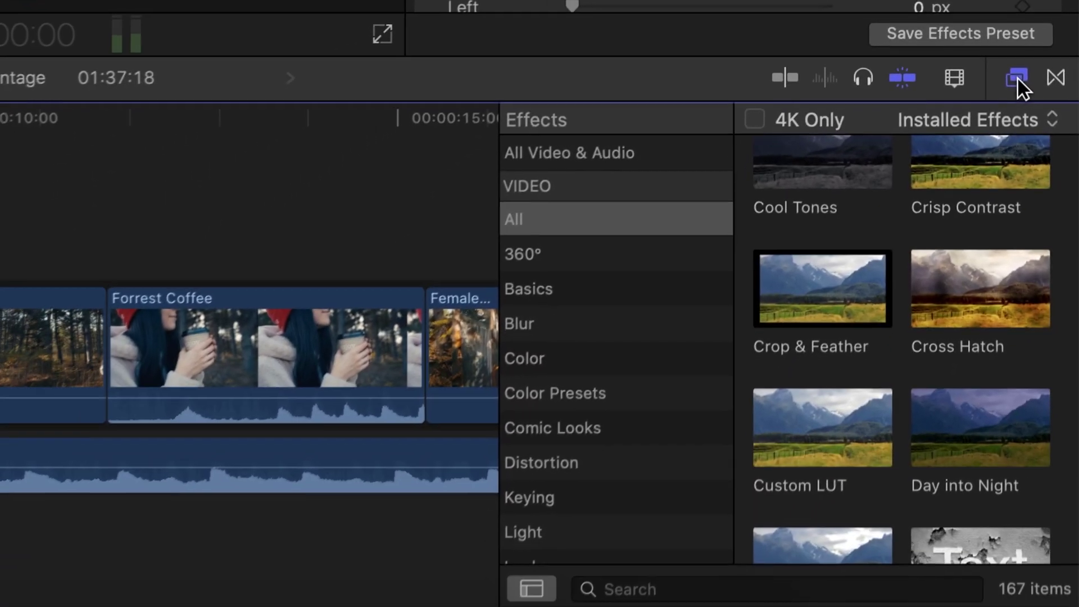
pyautogui.scroll(5, 1068, 216)
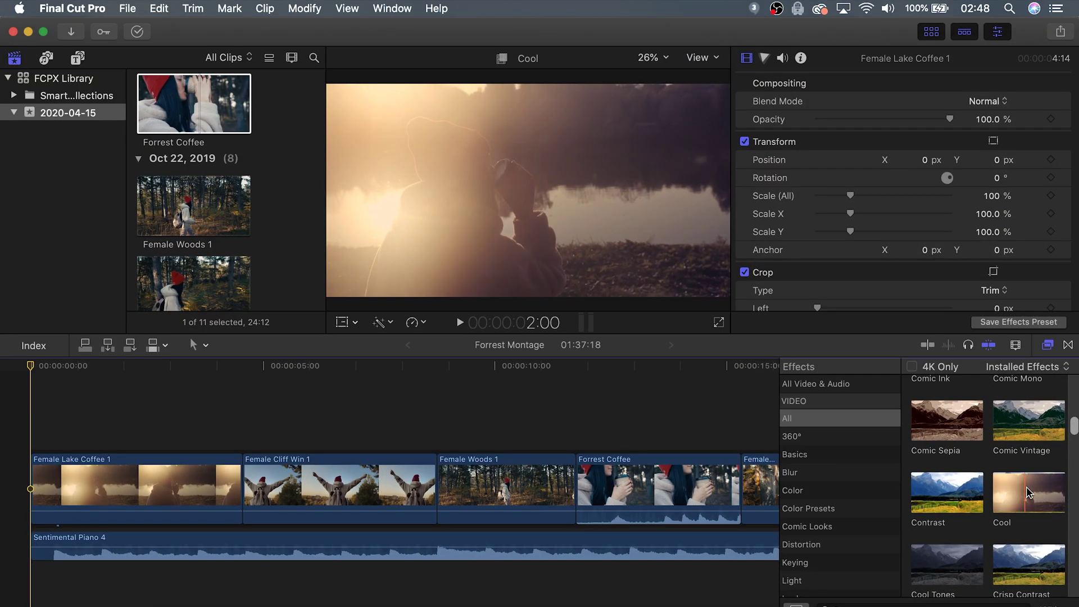
pyautogui.scroll(-5, 1033, 489)
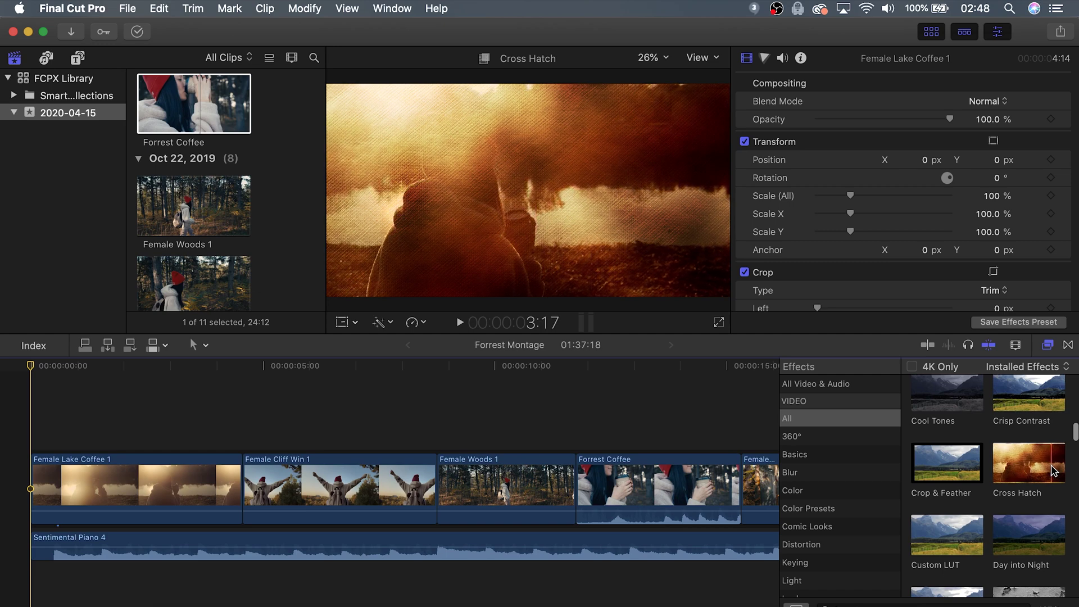
pyautogui.scroll(-5, 1054, 471)
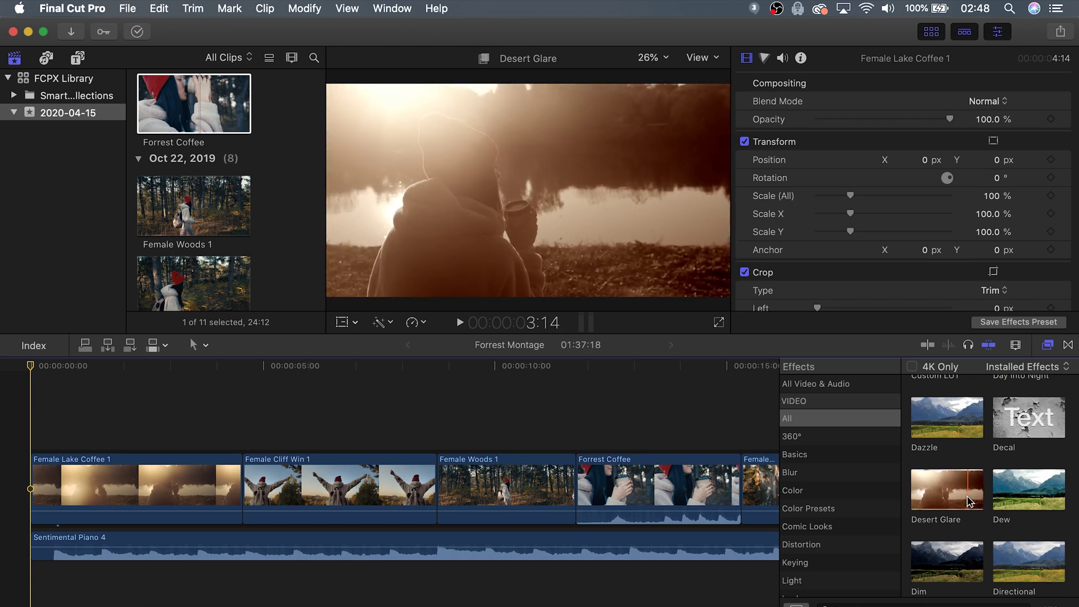
pyautogui.scroll(-8, 968, 500)
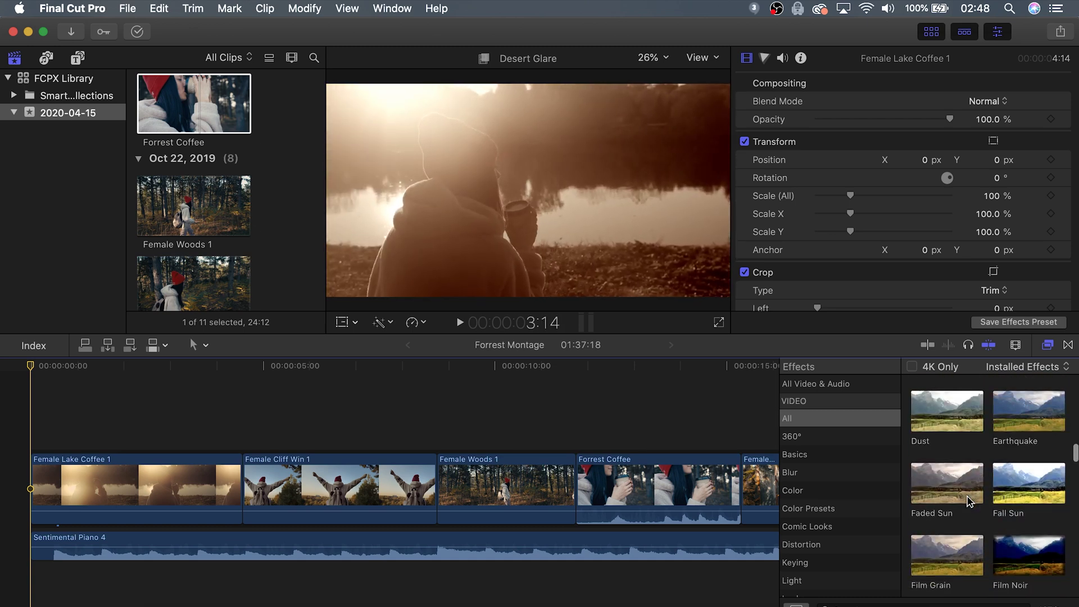
pyautogui.scroll(-4, 968, 500)
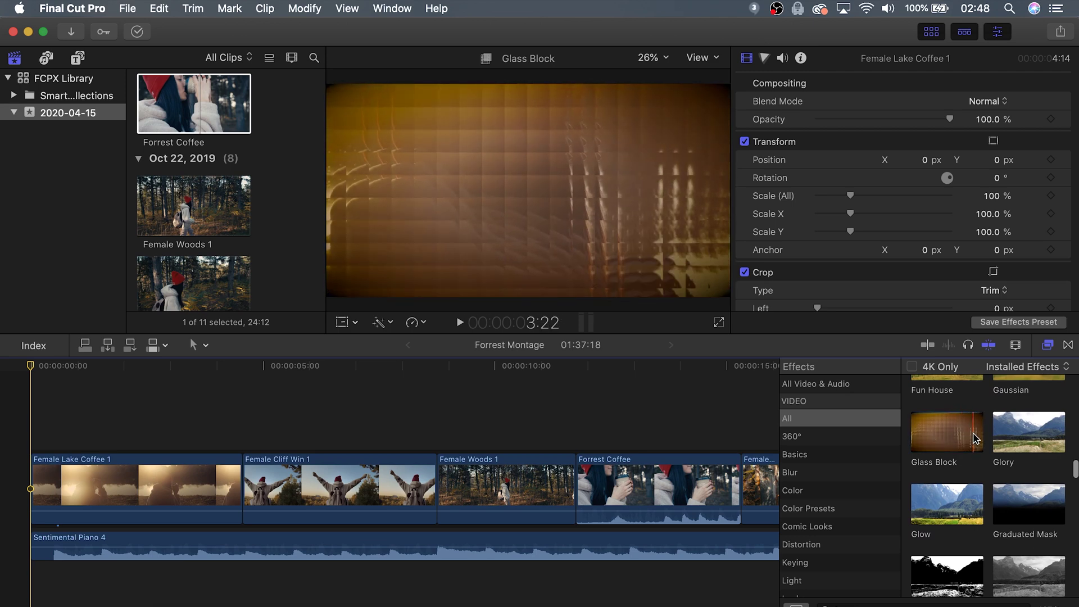
pyautogui.scroll(-6, 978, 439)
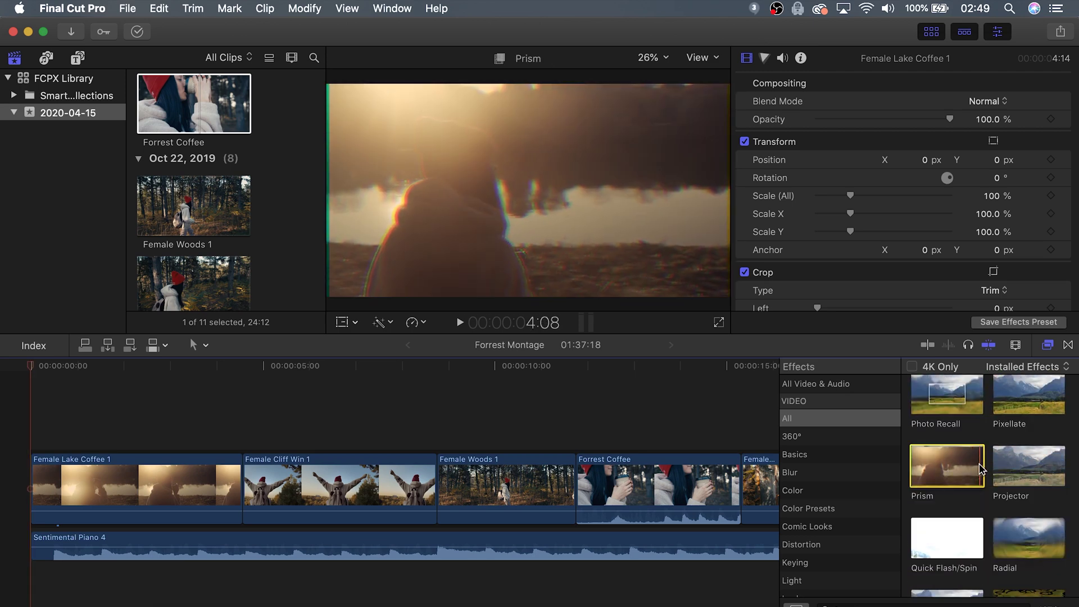
pyautogui.click(963, 468)
pyautogui.moveTo(963, 468); pyautogui.dragTo(151, 494)
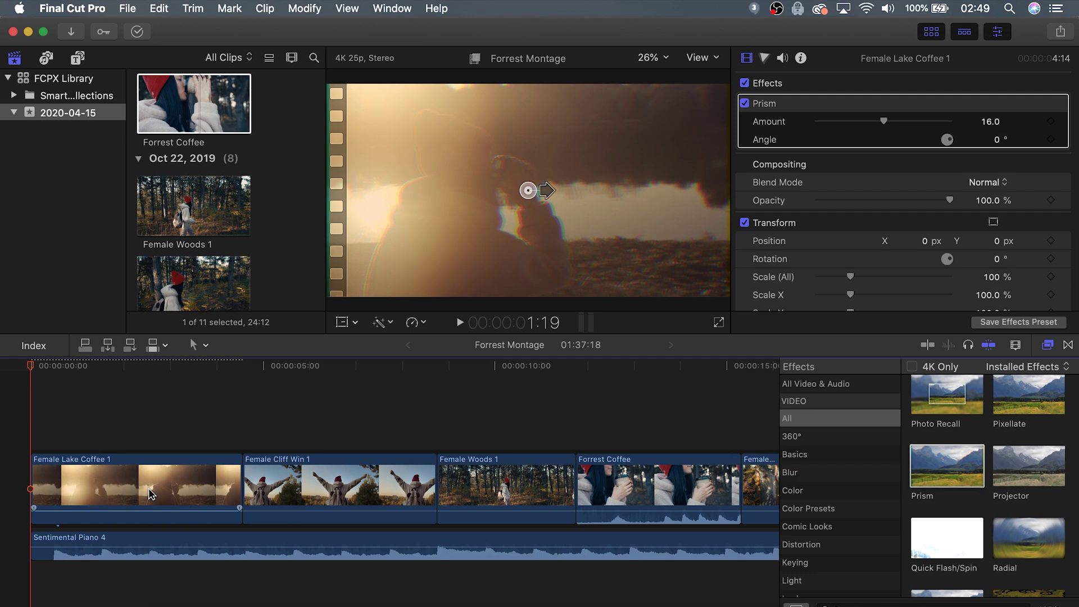
# Step: Set the Prism effect on Female Lake Coffee 1 to Amount 32 and Angle 22°
pyautogui.click(151, 493)
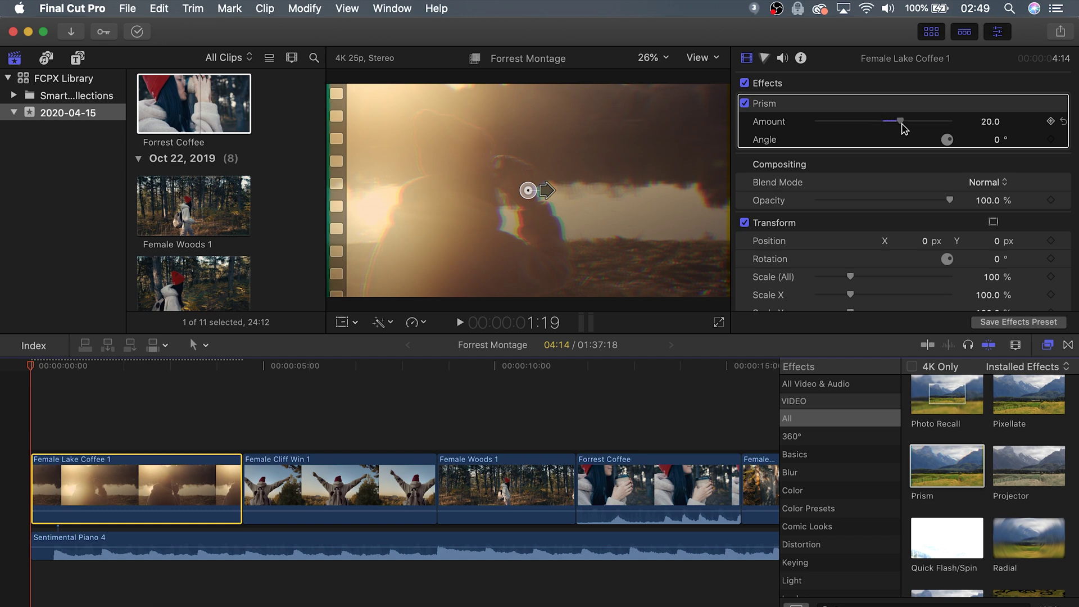
pyautogui.moveTo(919, 124); pyautogui.dragTo(940, 123)
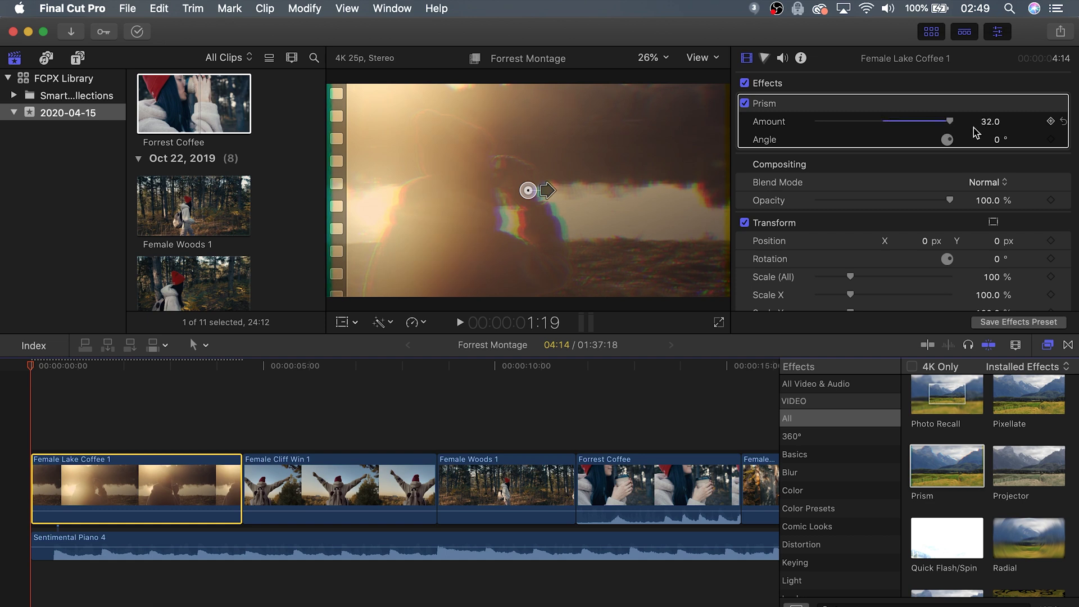
pyautogui.moveTo(949, 179); pyautogui.dragTo(995, 124)
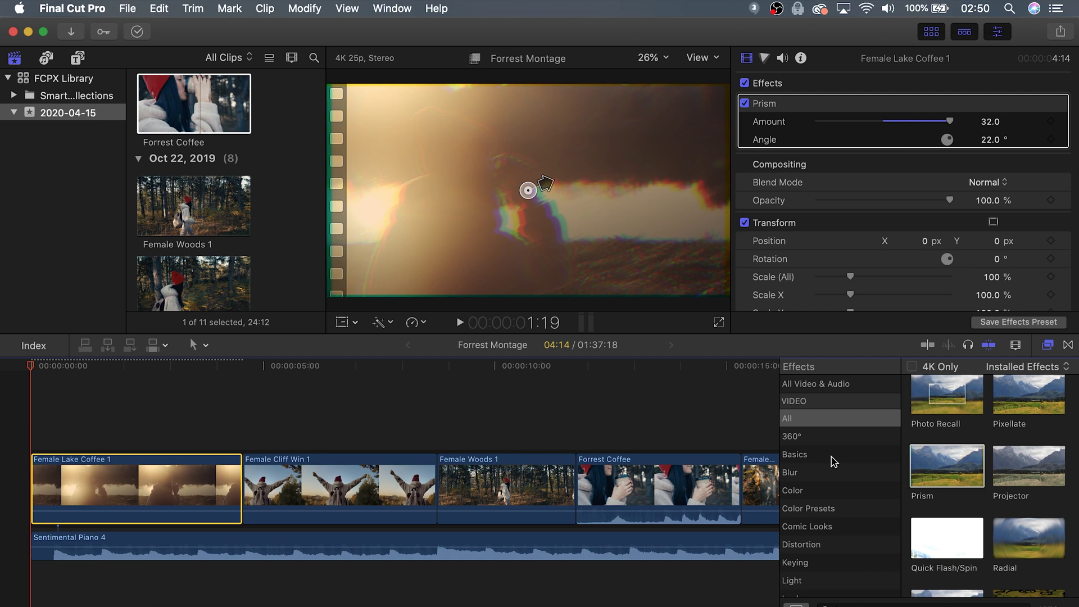
# Step: Browse all audio effects in the Effects browser under Audio > All
pyautogui.scroll(-10, 830, 457)
pyautogui.click(802, 491)
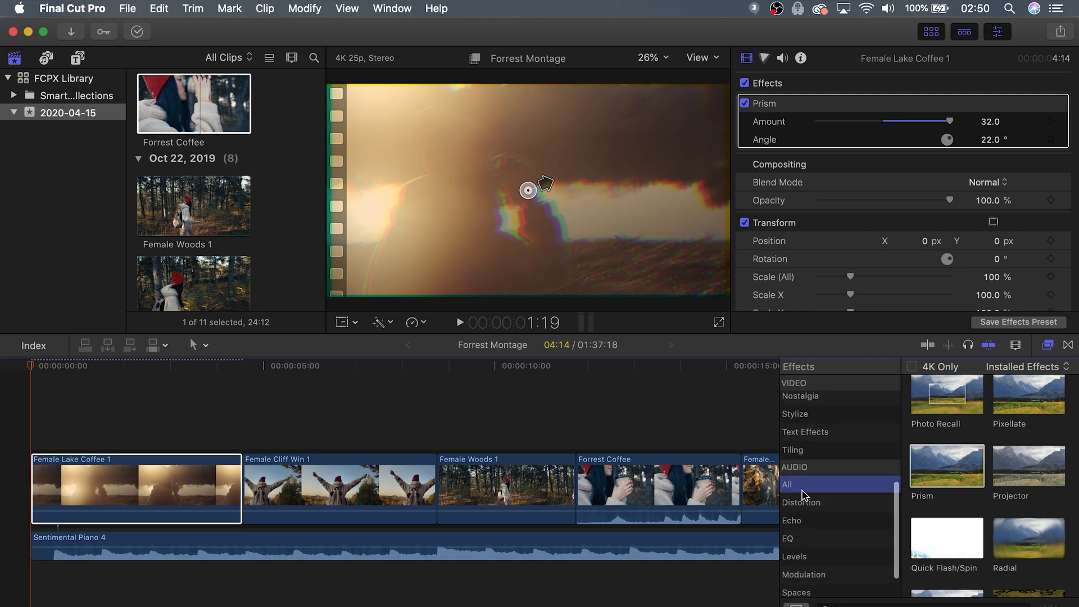
pyautogui.scroll(6, 948, 438)
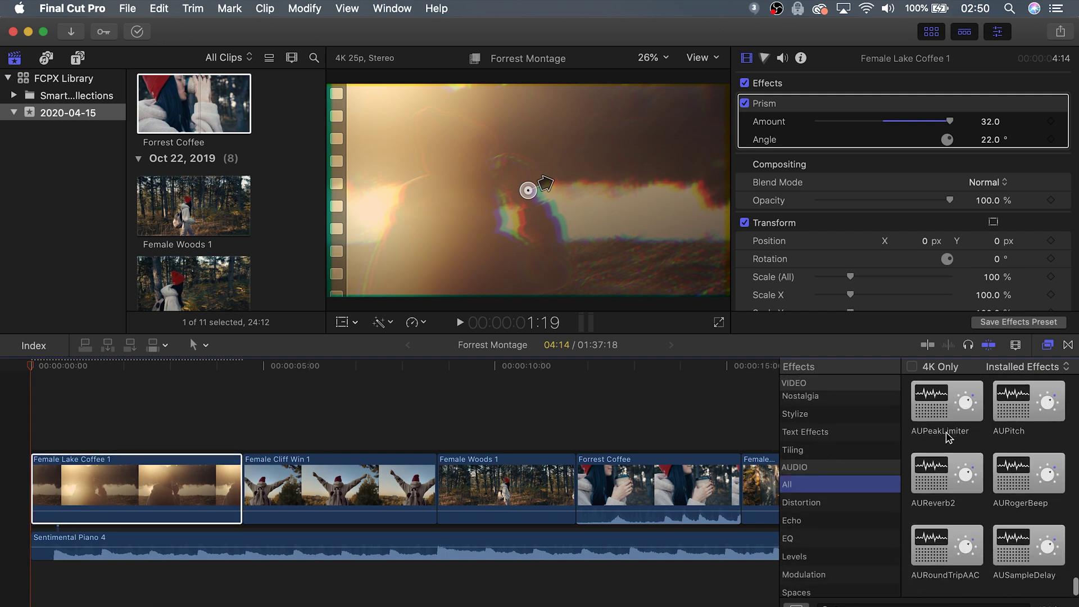
pyautogui.scroll(4, 948, 438)
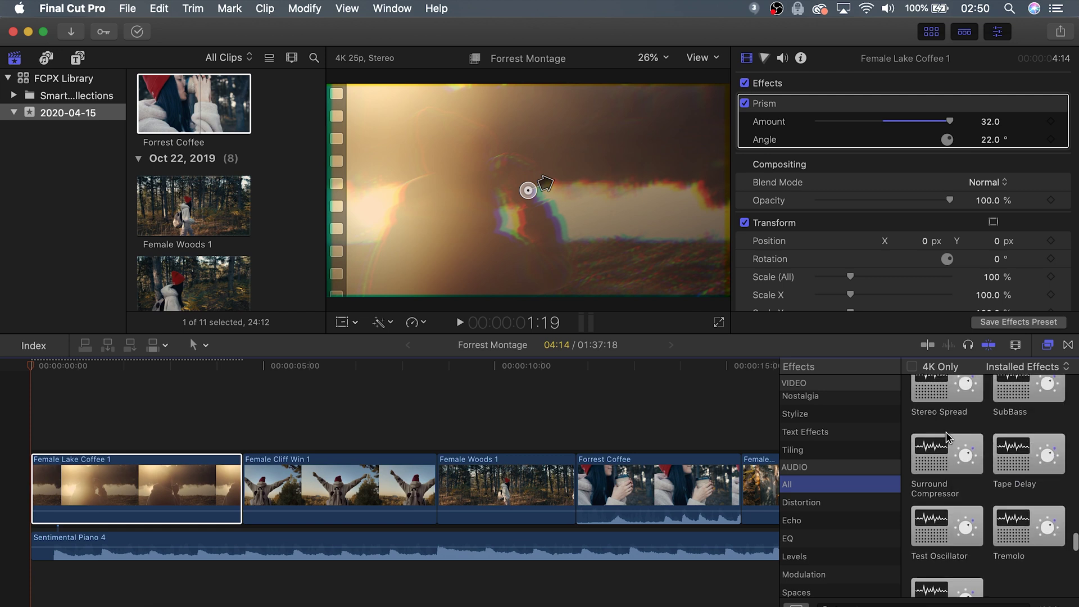
# Step: Place the Zoom transition at the Female Cliff Win 1 / Female Woods 1 edit point
pyautogui.click(1068, 345)
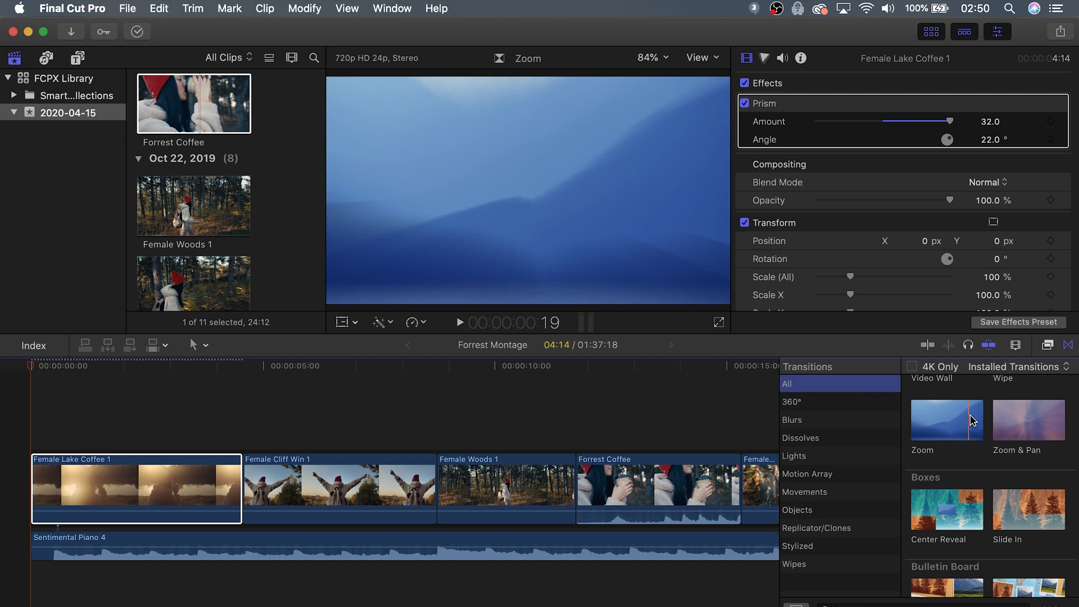
pyautogui.click(933, 427)
pyautogui.moveTo(931, 428); pyautogui.dragTo(431, 488)
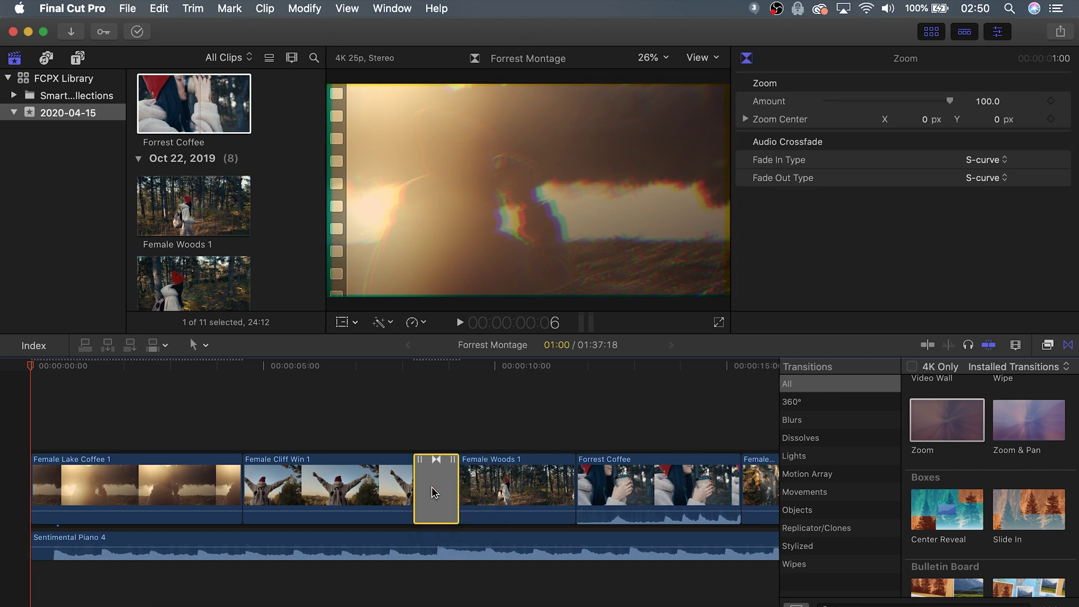
pyautogui.press('Delete')
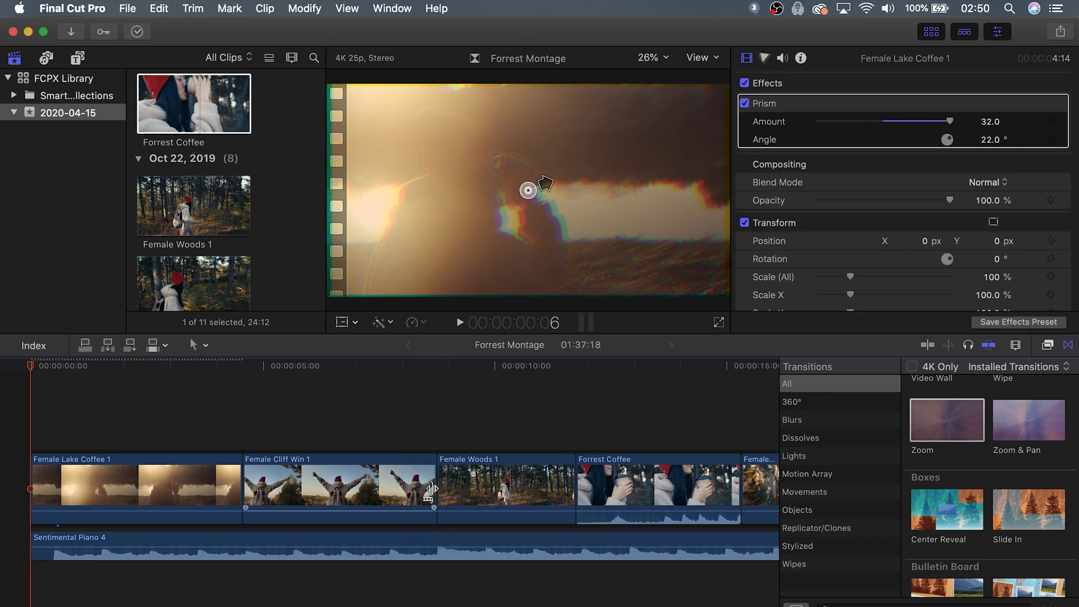
pyautogui.moveTo(433, 489)
pyautogui.mouseDown()
pyautogui.moveTo(423, 489)
pyautogui.moveTo(434, 489)
pyautogui.mouseUp()
pyautogui.moveTo(936, 433); pyautogui.dragTo(433, 487)
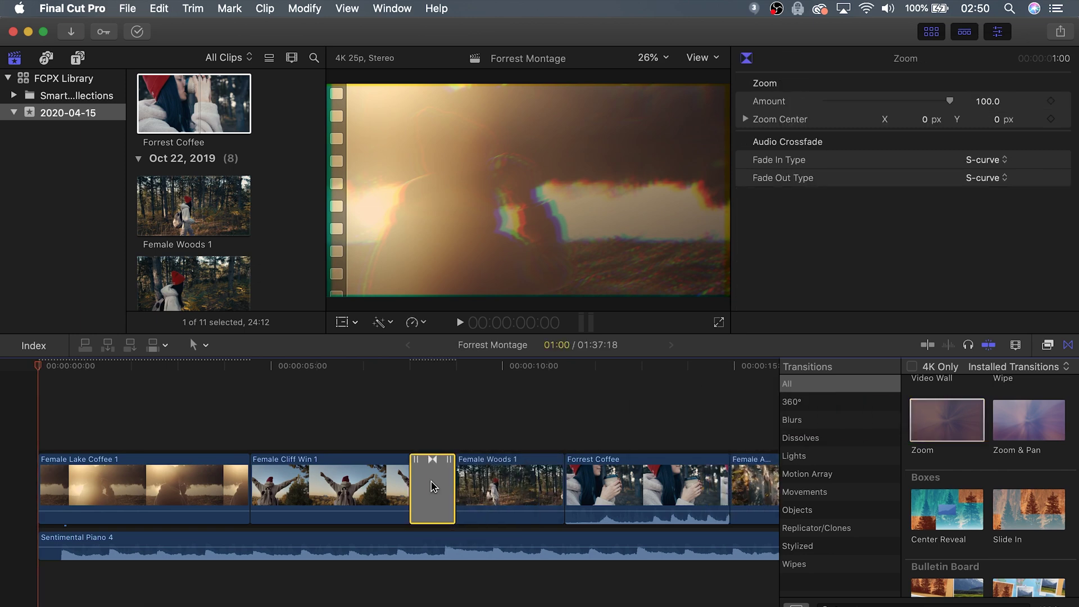
# Step: Play back the Zoom transition, then select it to inspect its settings
pyautogui.click(396, 374)
pyautogui.press('space')
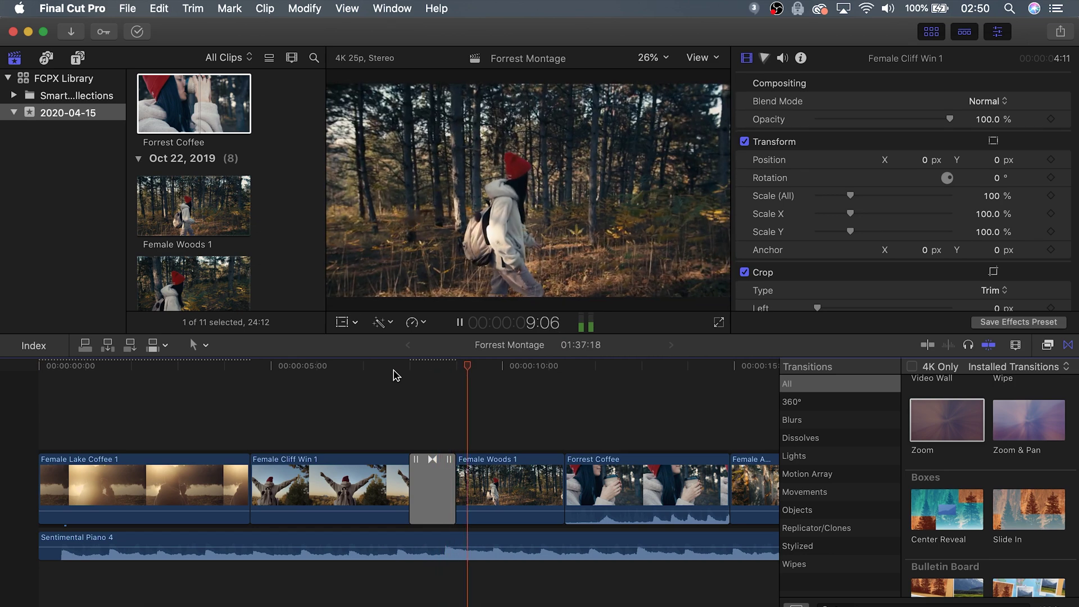
pyautogui.press('space')
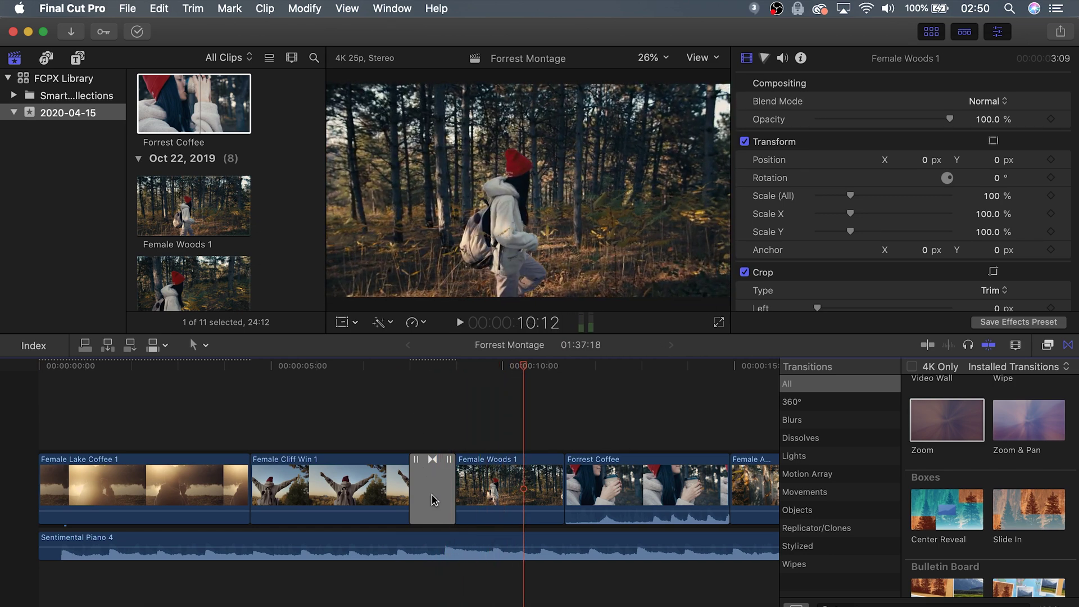
pyautogui.click(434, 504)
pyautogui.click(429, 371)
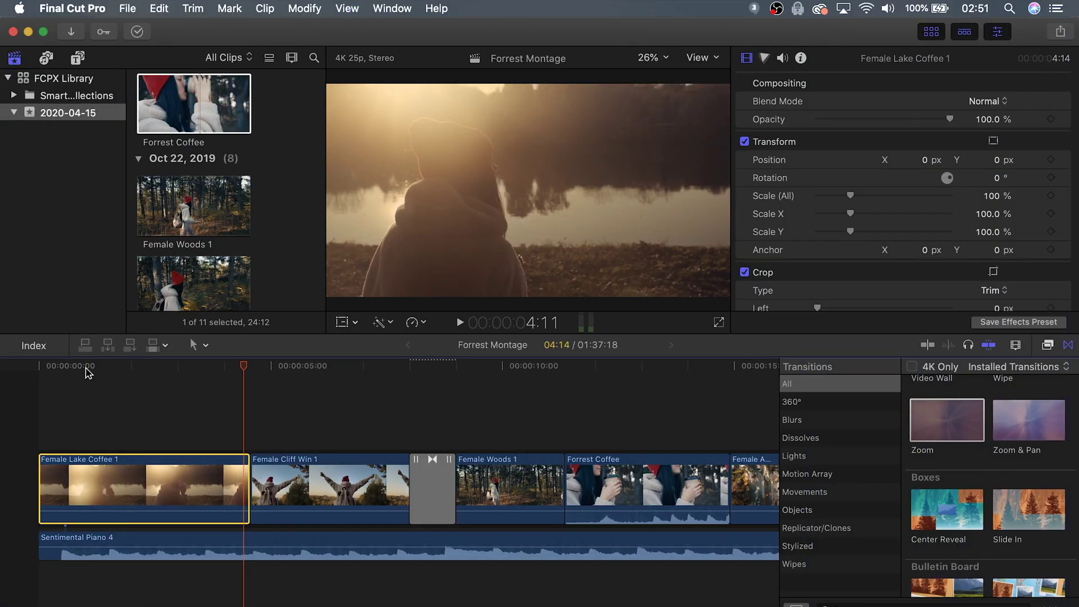
# Step: Search Titles and Generators for 'basic' and add a Basic Title above the opening clip
pyautogui.click(77, 60)
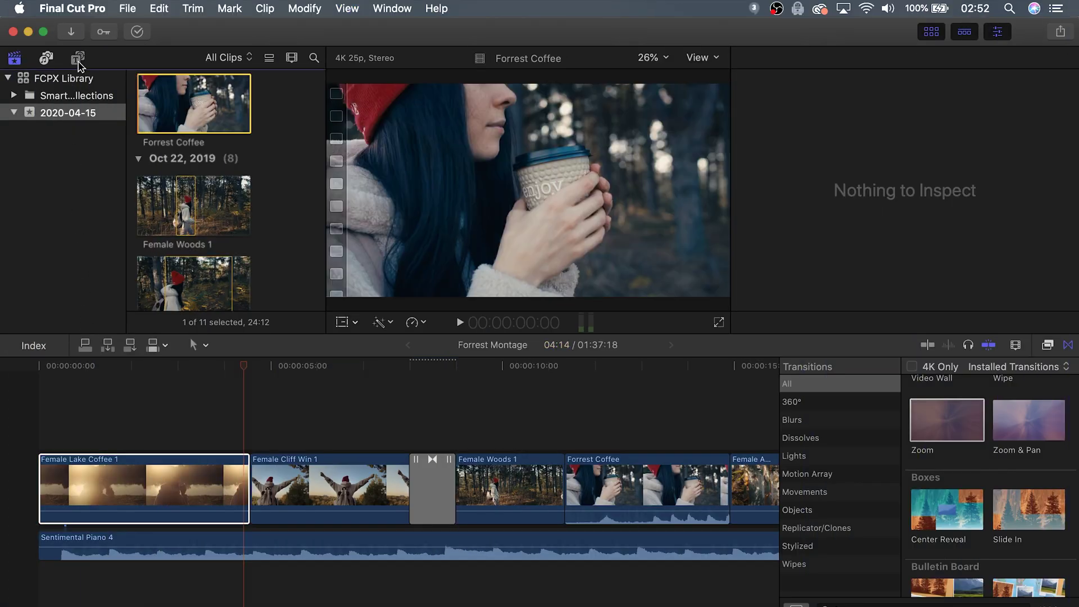
pyautogui.scroll(-5, 197, 281)
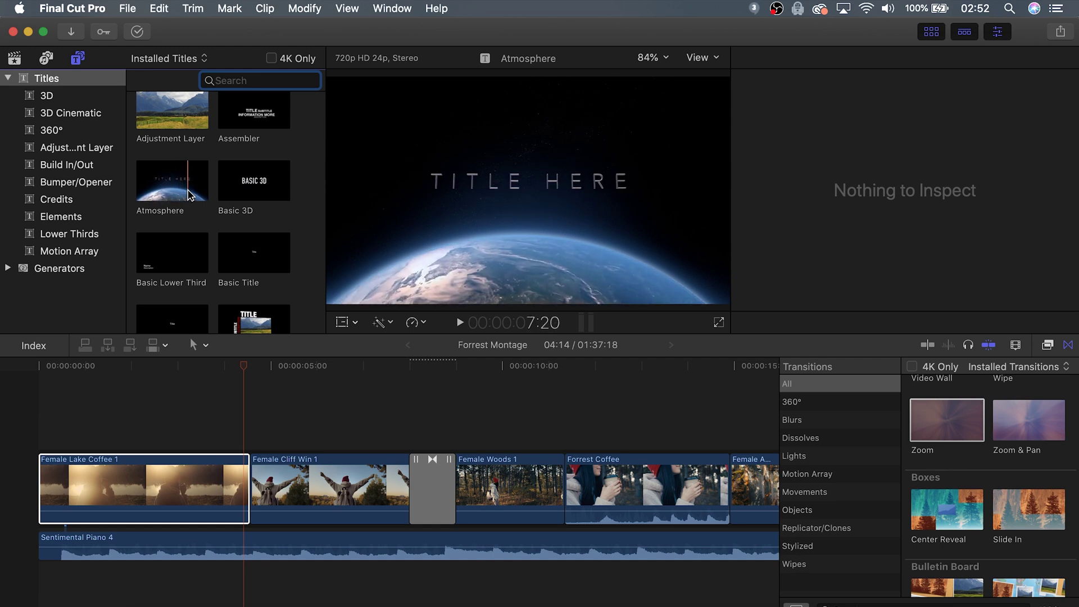
pyautogui.scroll(-2, 196, 213)
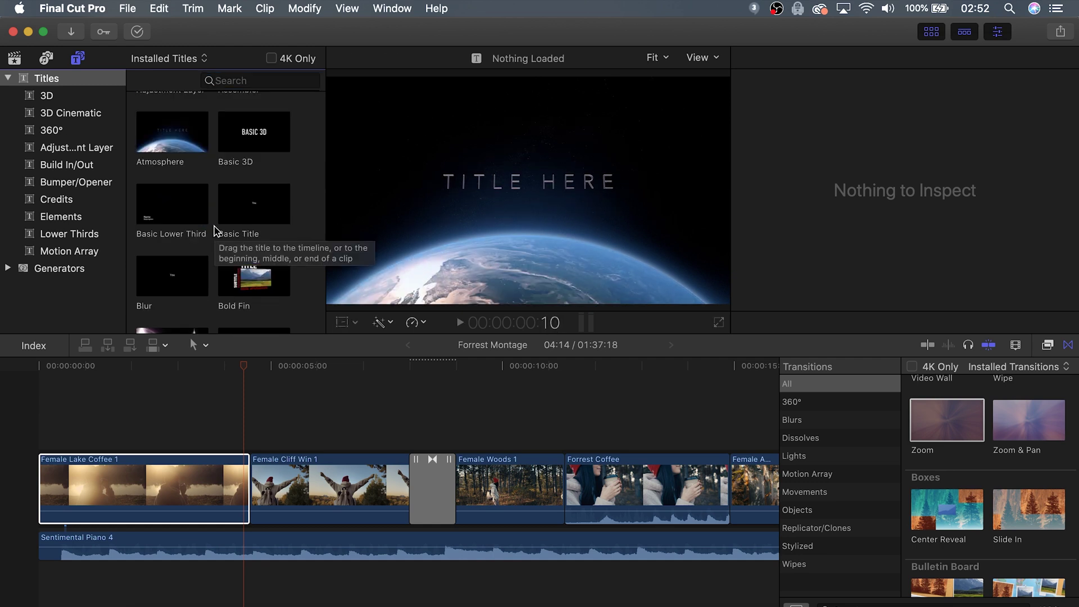
pyautogui.click(279, 216)
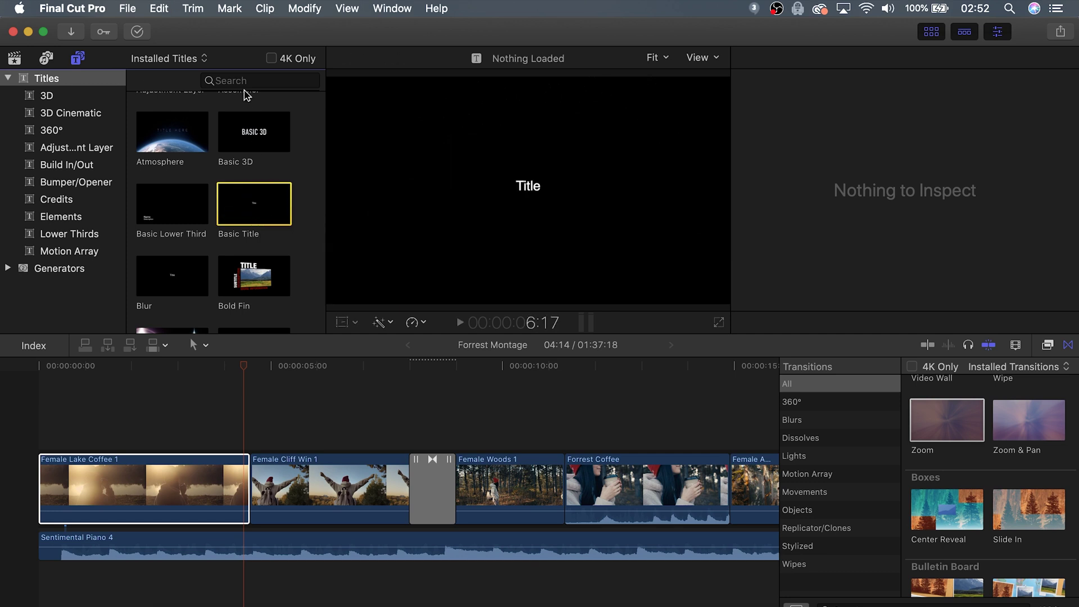
pyautogui.write('basic')
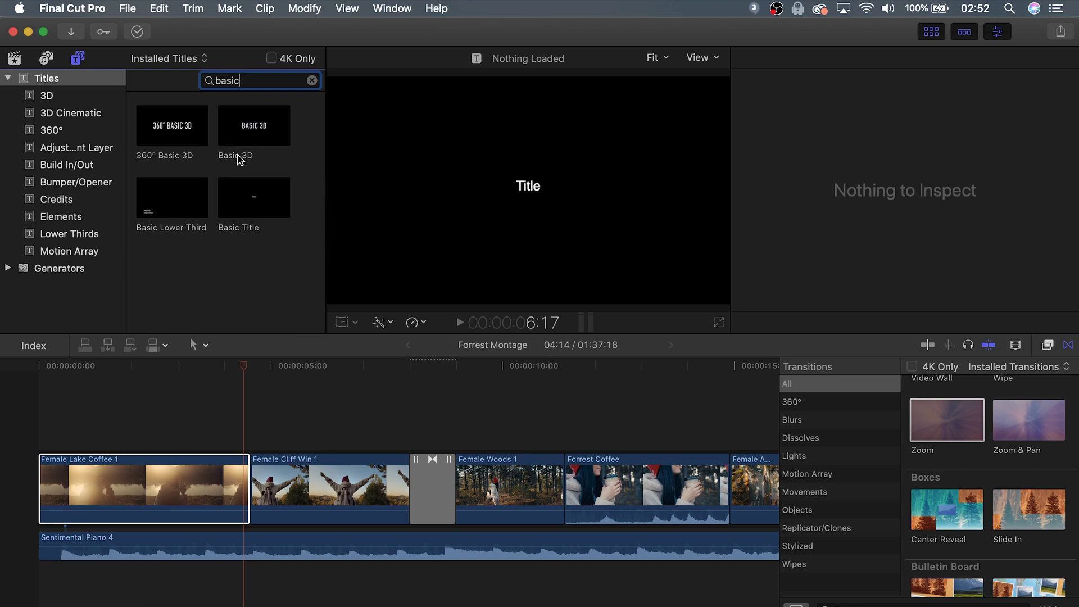
pyautogui.moveTo(251, 211); pyautogui.dragTo(40, 436)
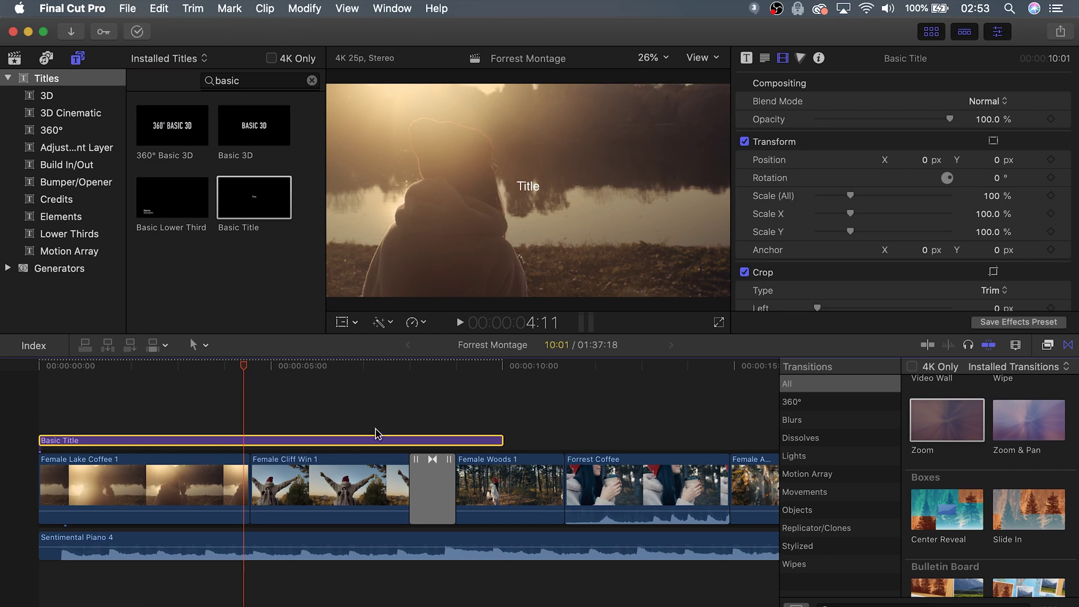
# Step: Trim the Basic Title to end with Female Lake Coffee 1 and select it
pyautogui.moveTo(465, 372); pyautogui.dragTo(550, 373)
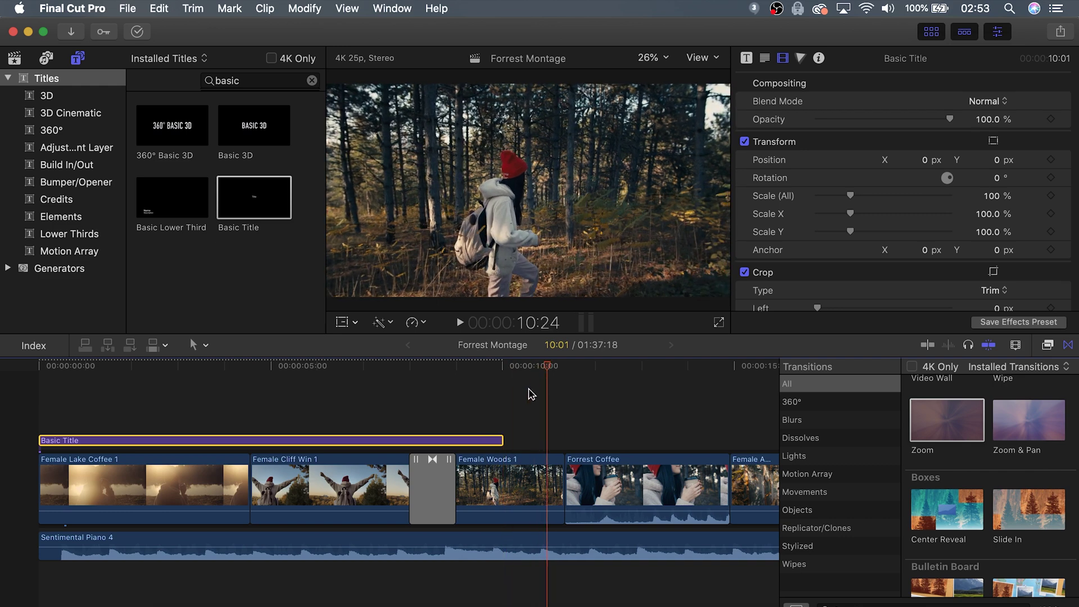
pyautogui.moveTo(500, 441); pyautogui.dragTo(249, 439)
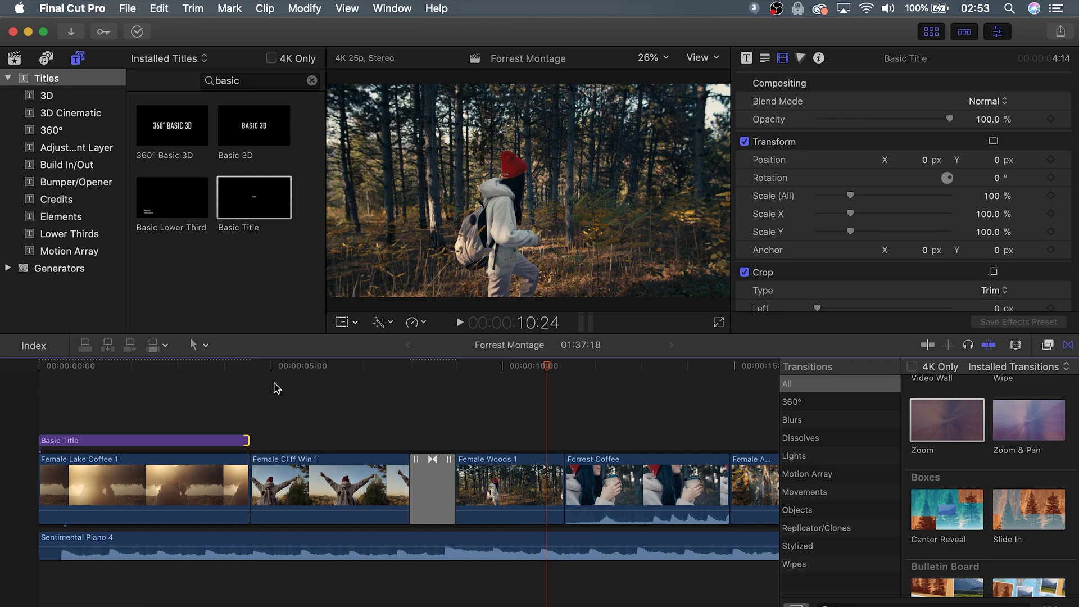
pyautogui.moveTo(280, 363); pyautogui.dragTo(185, 367)
pyautogui.click(154, 441)
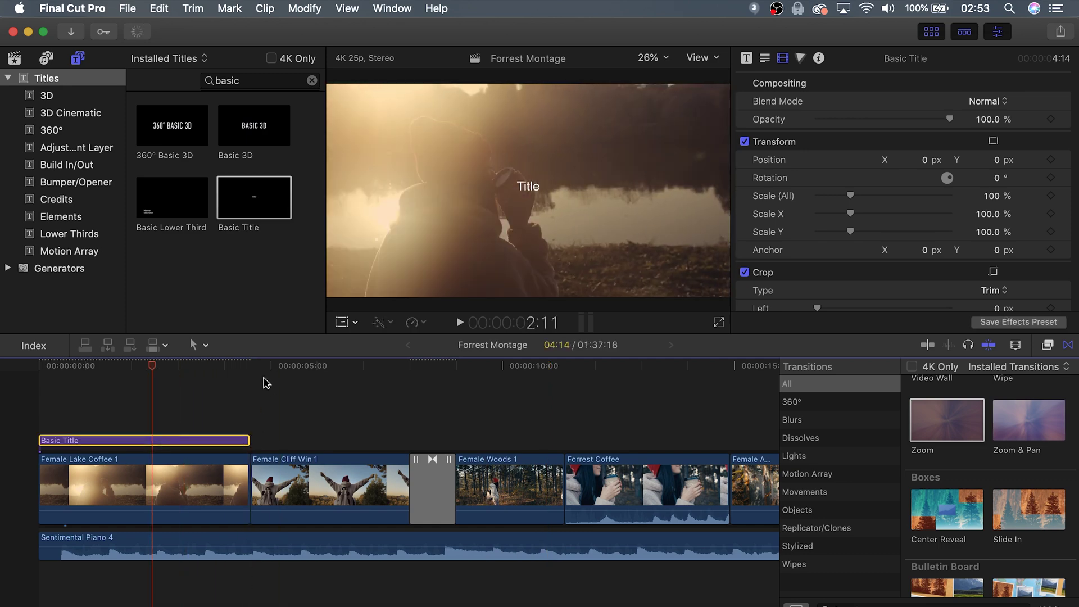
pyautogui.moveTo(528, 191)
pyautogui.mouseDown()
pyautogui.moveTo(534, 208)
pyautogui.moveTo(529, 195)
pyautogui.mouseUp()
# Step: Change the title text to 'GOOD MORNING' and enlarge it to size 161
pyautogui.doubleClick(528, 195)
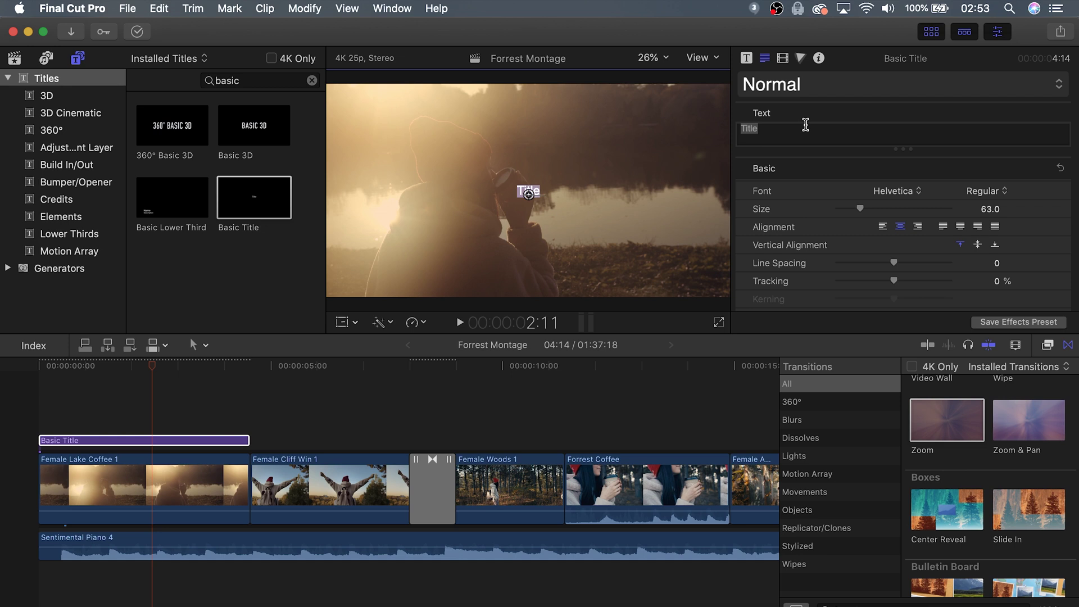
pyautogui.write('G')
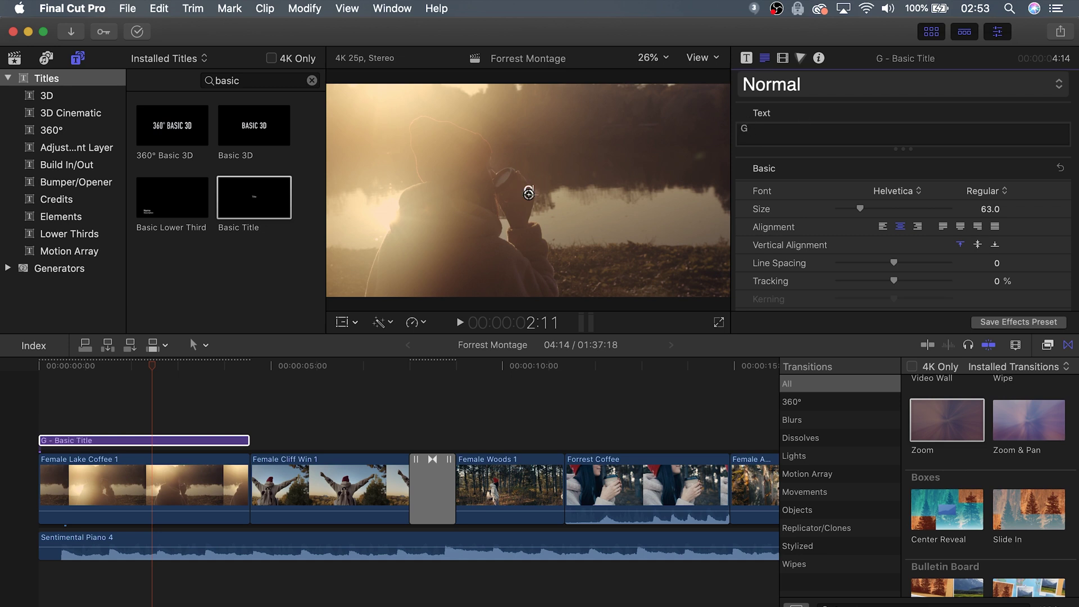
pyautogui.write('OOD MORNING')
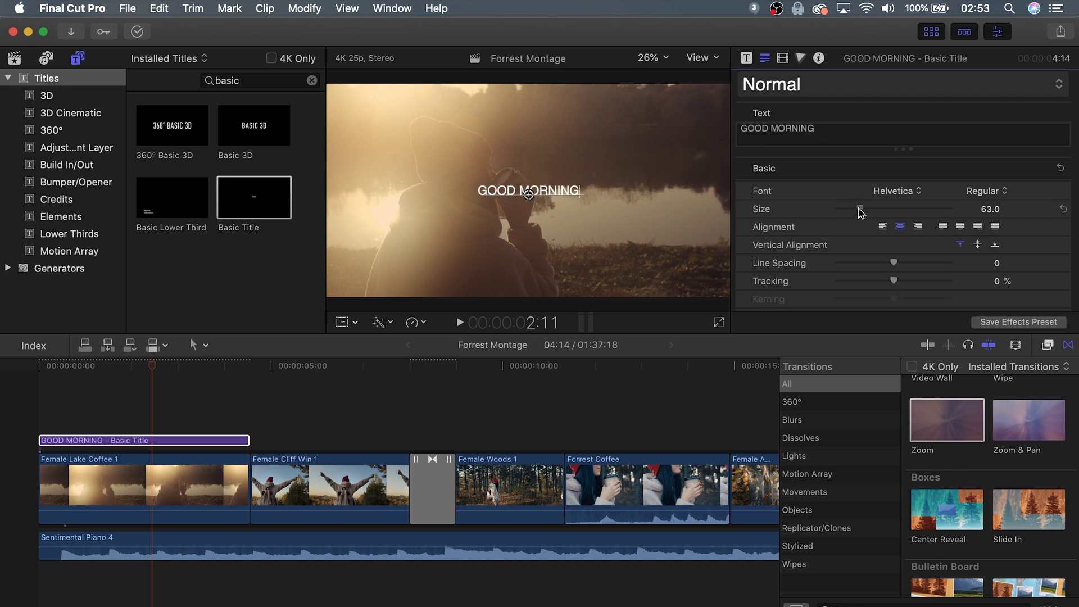
pyautogui.moveTo(858, 211); pyautogui.dragTo(899, 215)
# Step: Set the title font to Gilmer Light
pyautogui.click(894, 191)
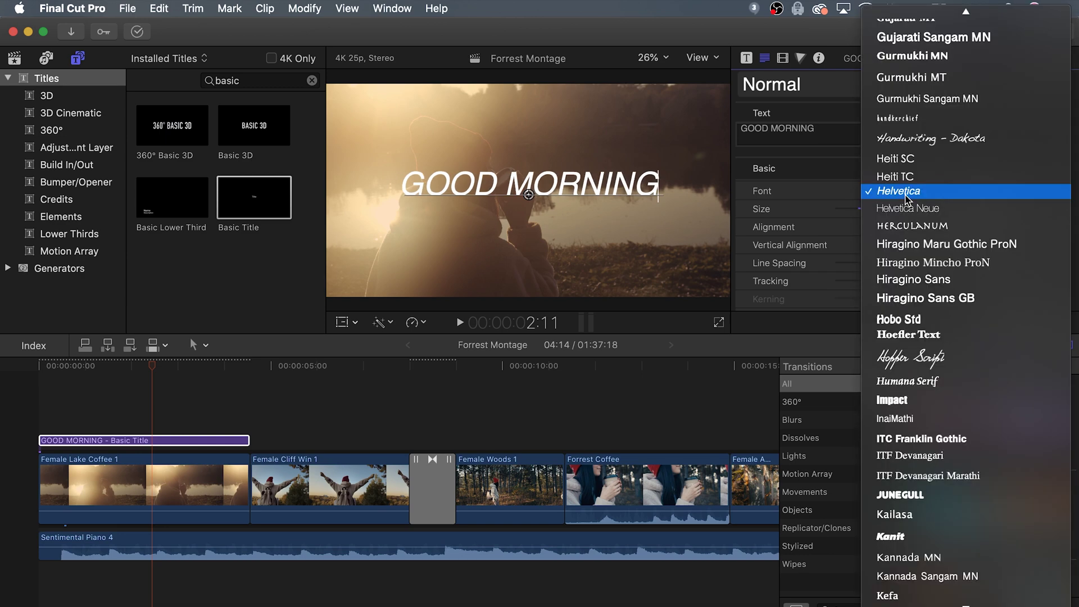
pyautogui.scroll(5, 899, 194)
pyautogui.click(897, 194)
pyautogui.scroll(-10, 835, 194)
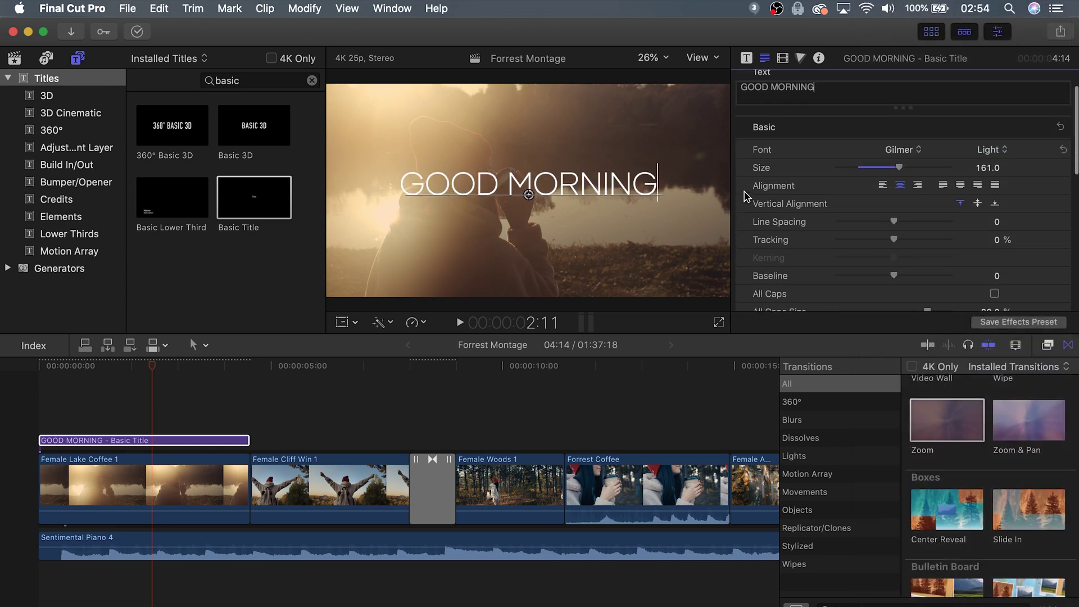
pyautogui.scroll(-5, 836, 194)
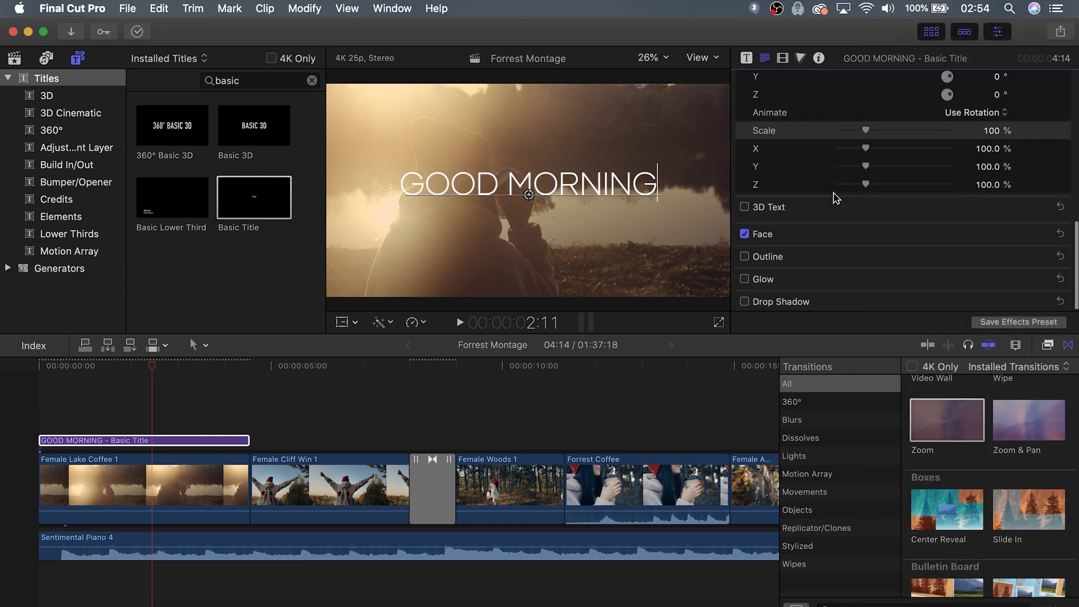
# Step: Keep the title face white after previewing another colour, and add the Zoom transition to the timeline
pyautogui.click(1044, 236)
pyautogui.scroll(-2, 1028, 250)
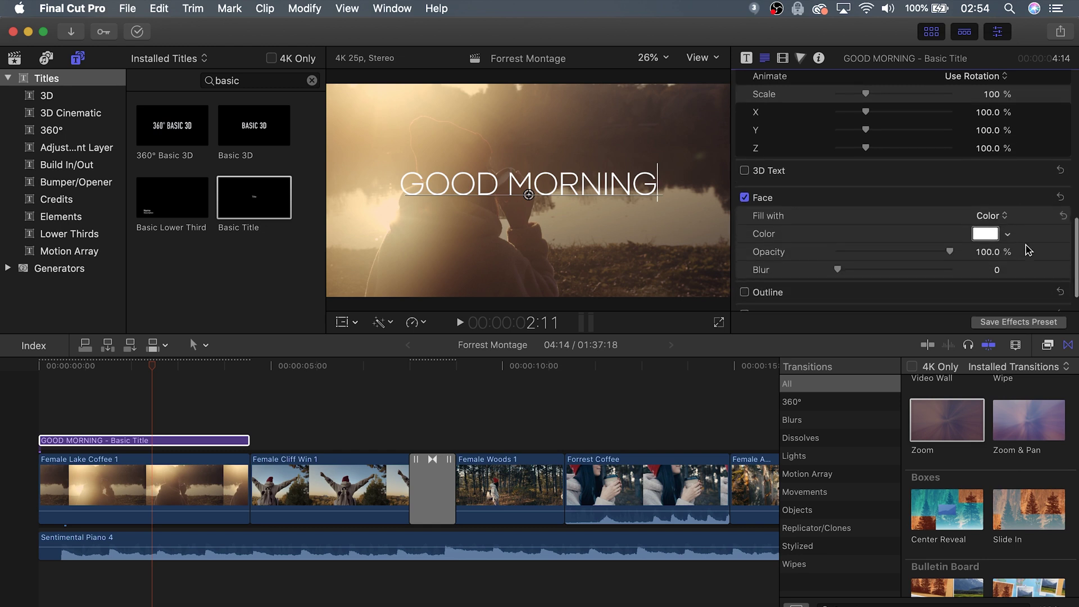
pyautogui.click(978, 236)
pyautogui.moveTo(873, 257); pyautogui.dragTo(892, 214)
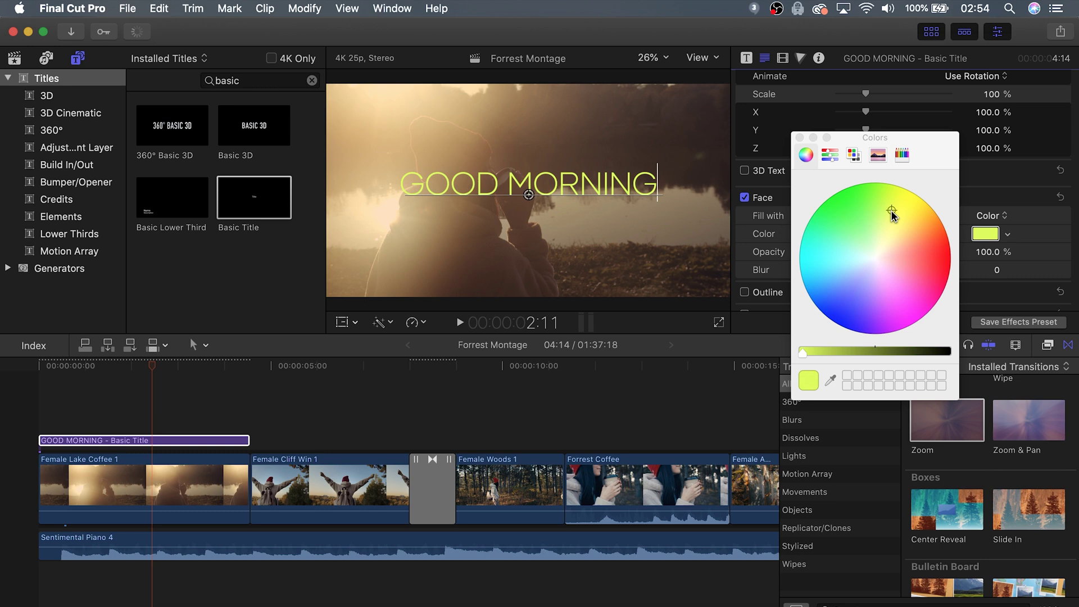
pyautogui.press('super+z')
pyautogui.click(800, 138)
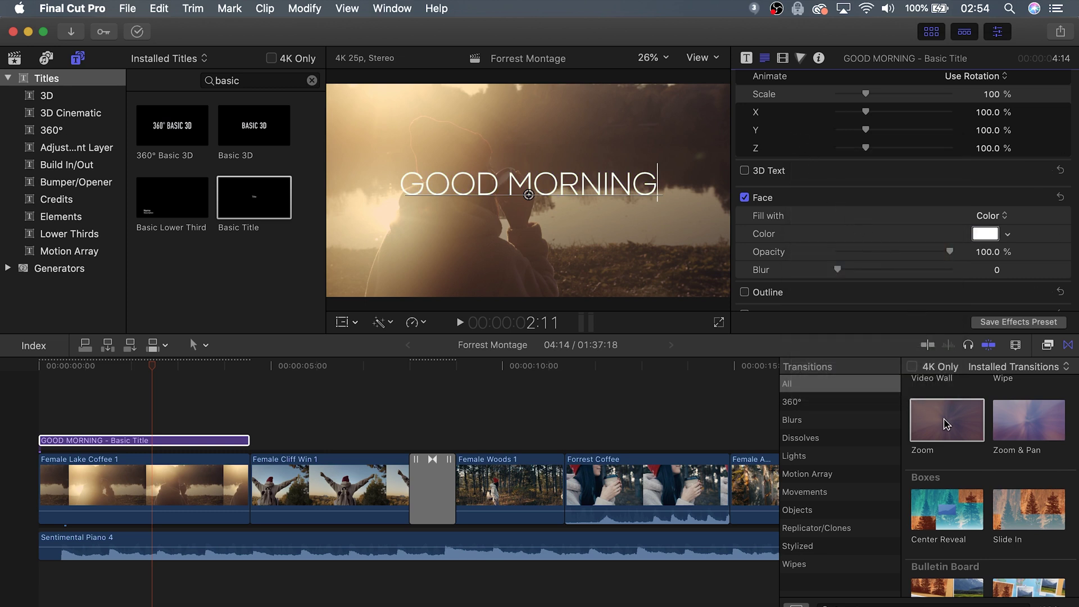
pyautogui.moveTo(948, 434); pyautogui.dragTo(230, 443)
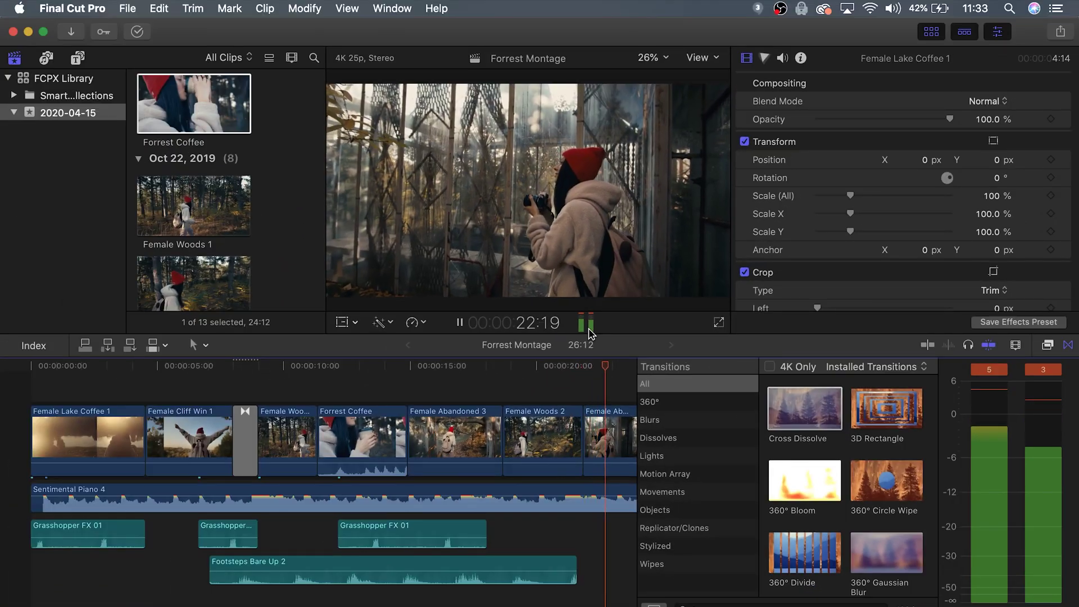
# Step: Play the montage with its Grasshopper and Footsteps effects, stopping at 12:05 in Forrest Coffee
pyautogui.press('space')
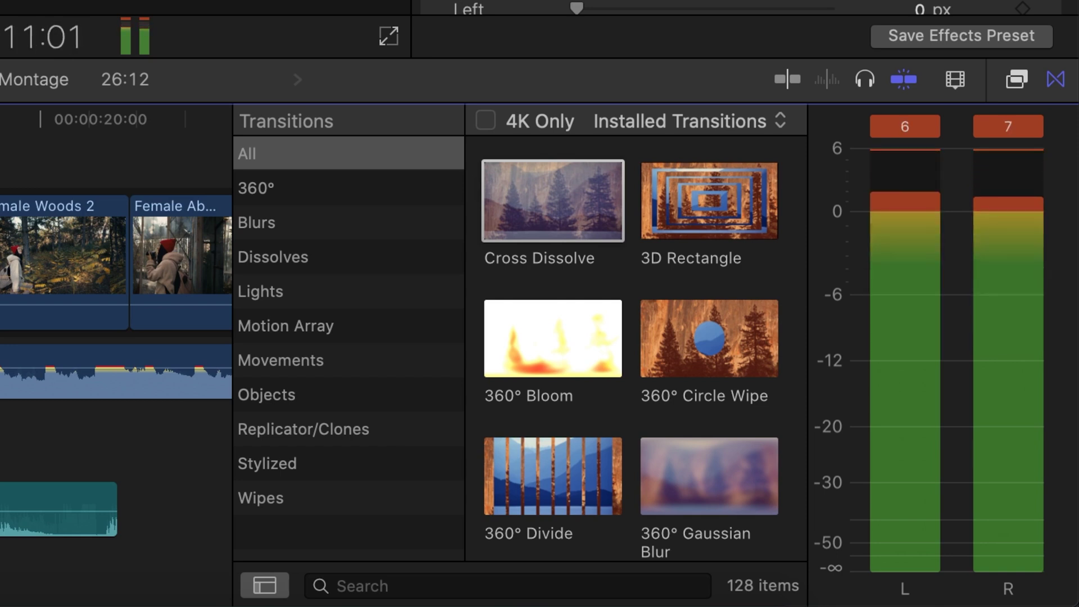
pyautogui.press('space')
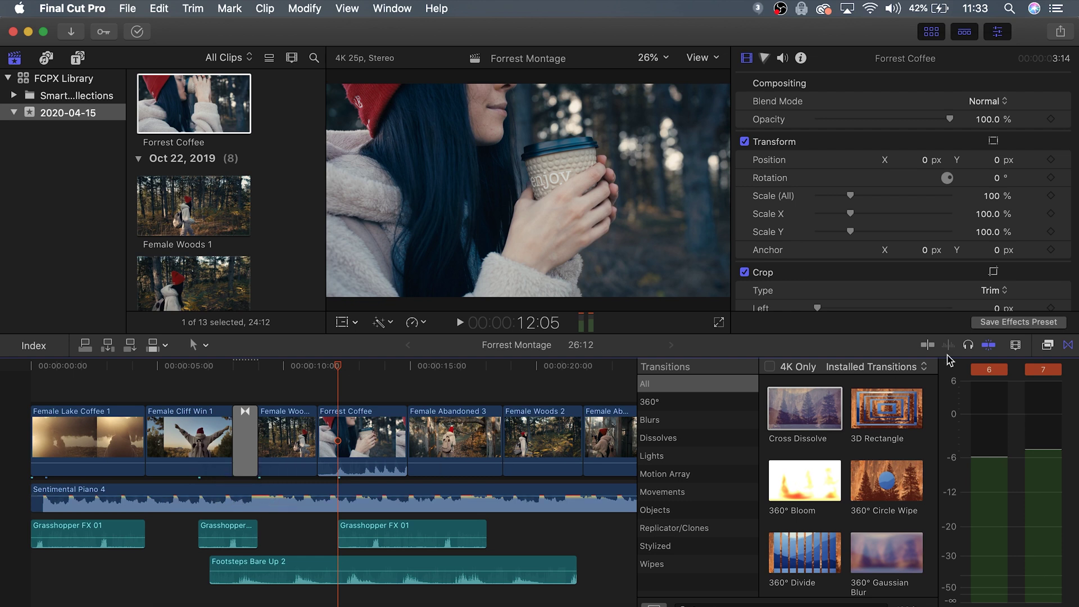
# Step: Try the thin-bar and large-waveform clip appearances, then restore the filmstrip-and-waveform layout
pyautogui.click(1016, 347)
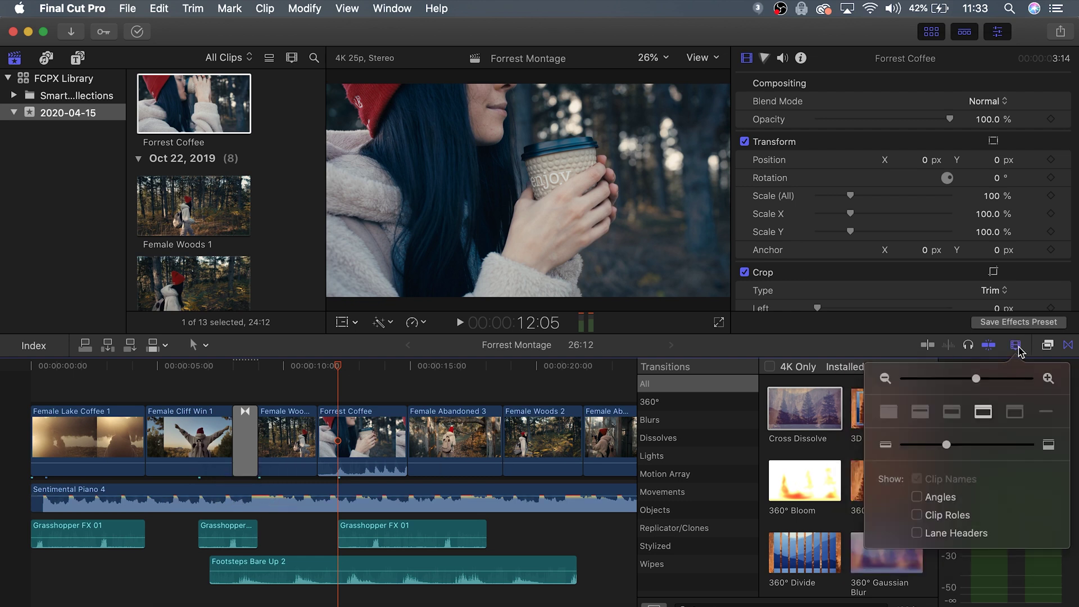
pyautogui.click(1046, 412)
pyautogui.click(920, 412)
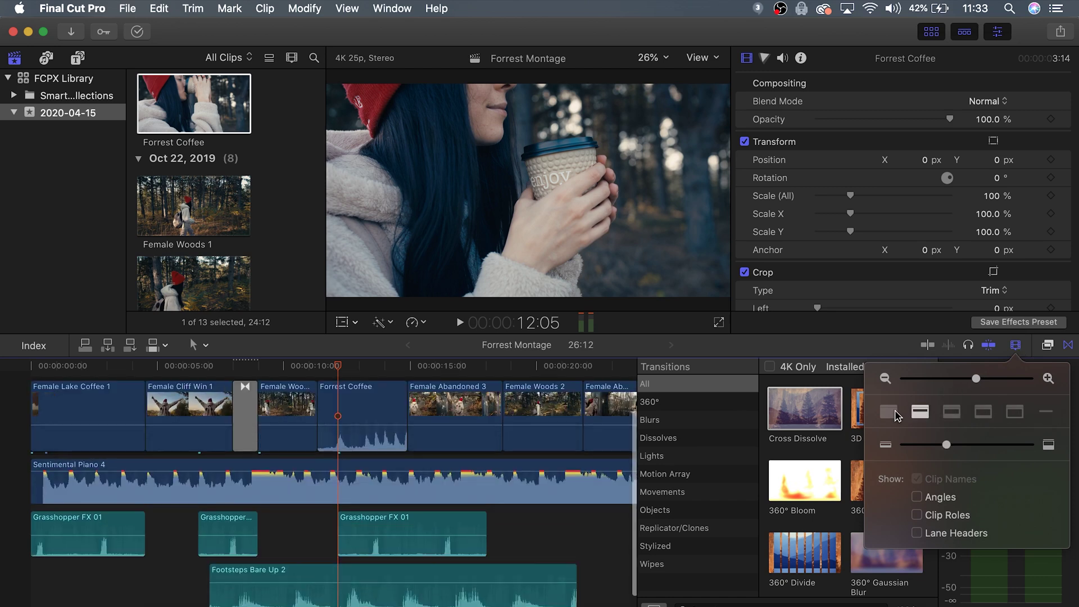
pyautogui.click(983, 412)
pyautogui.click(1015, 349)
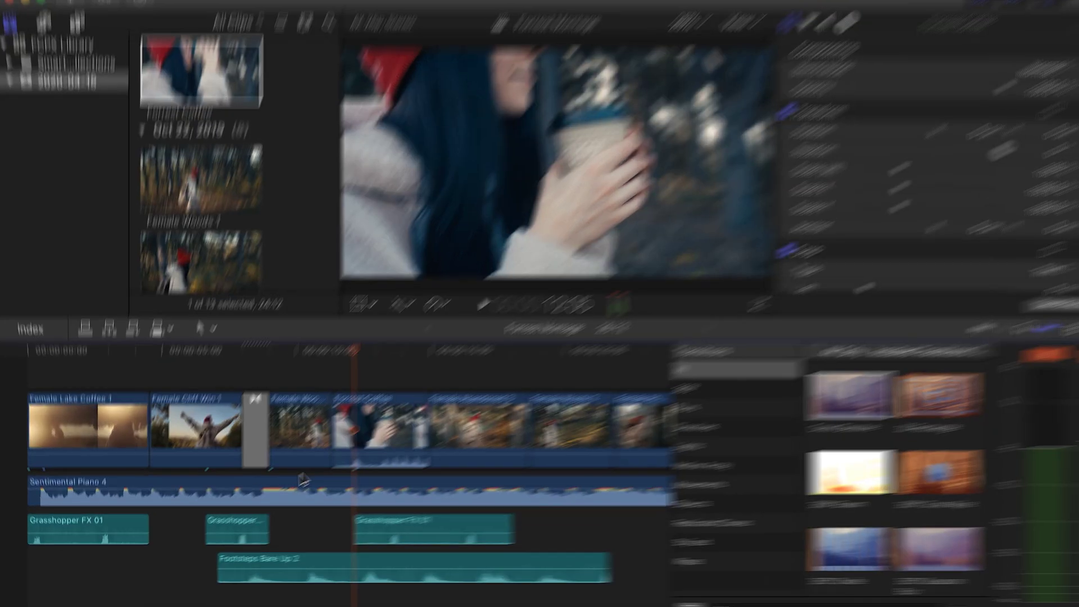
# Step: Keyframe the Sentimental Piano 4 volume to rise from -1.0 dB to 8.0 dB
pyautogui.moveTo(283, 496); pyautogui.dragTo(282, 494)
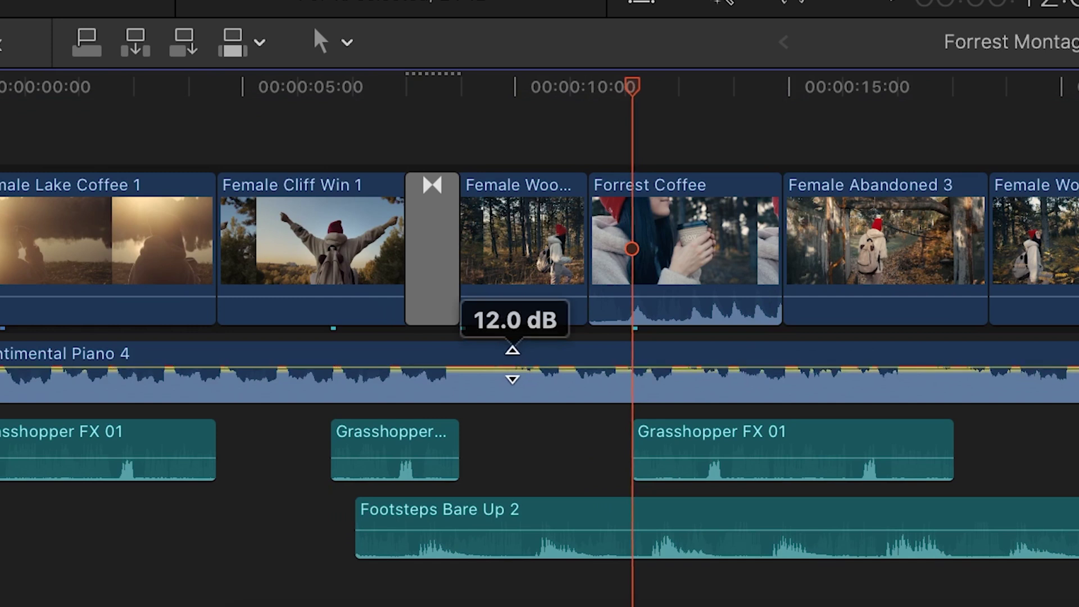
pyautogui.moveTo(513, 355); pyautogui.dragTo(512, 372)
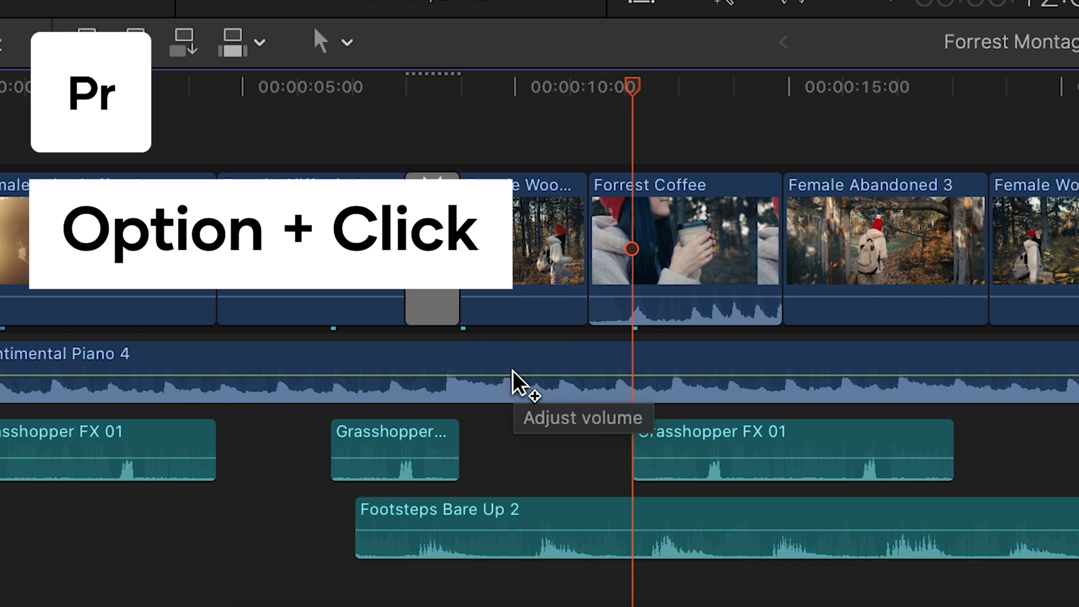
pyautogui.keyDown('alt'); pyautogui.click(512, 373); pyautogui.keyUp('alt')
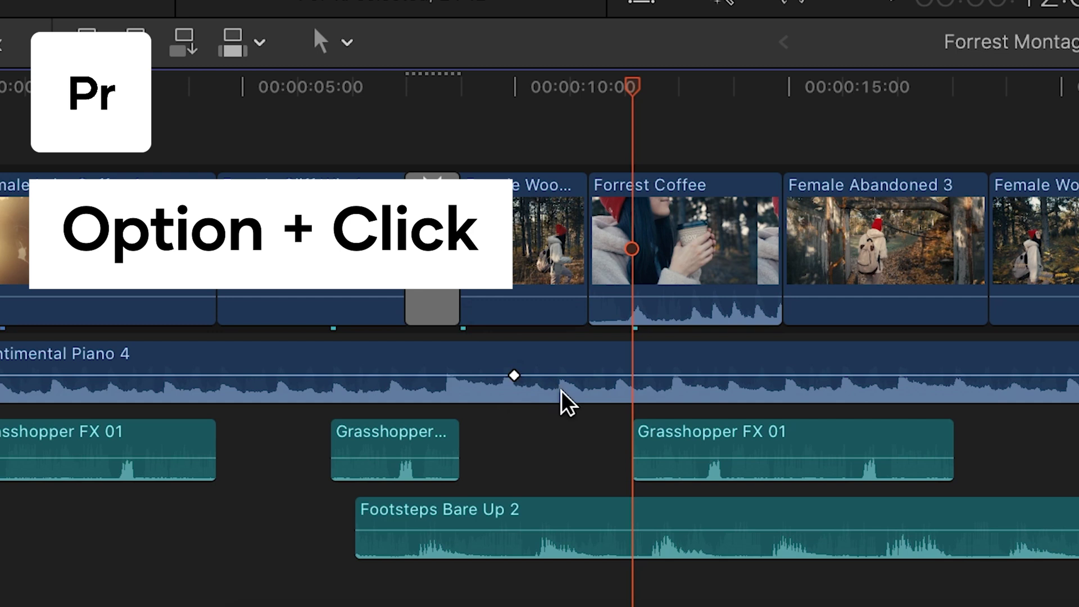
pyautogui.click(586, 395)
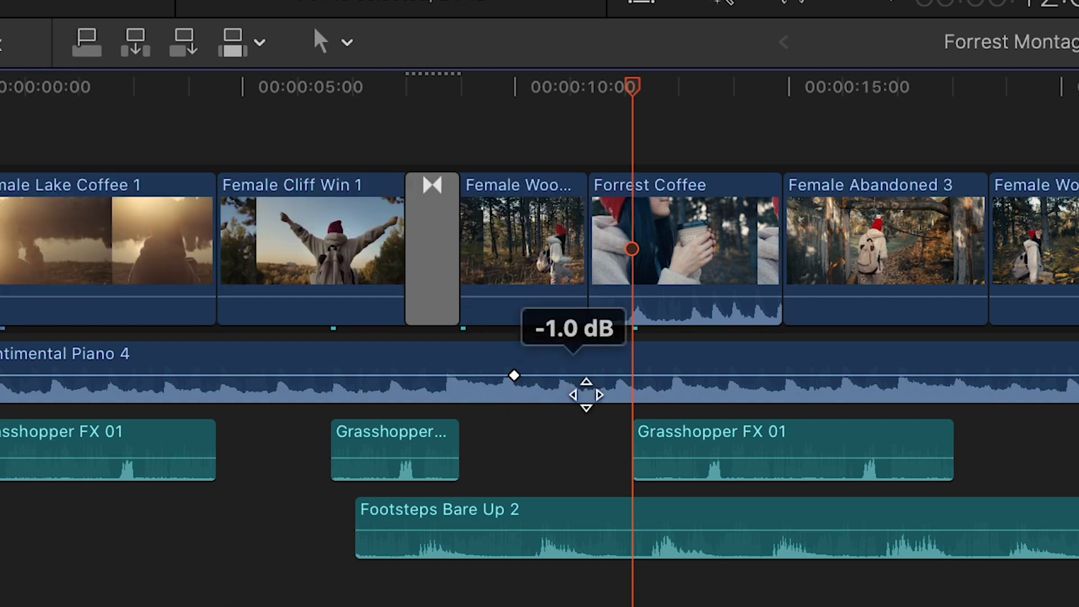
pyautogui.keyDown('alt'); pyautogui.click(575, 376); pyautogui.keyUp('alt')
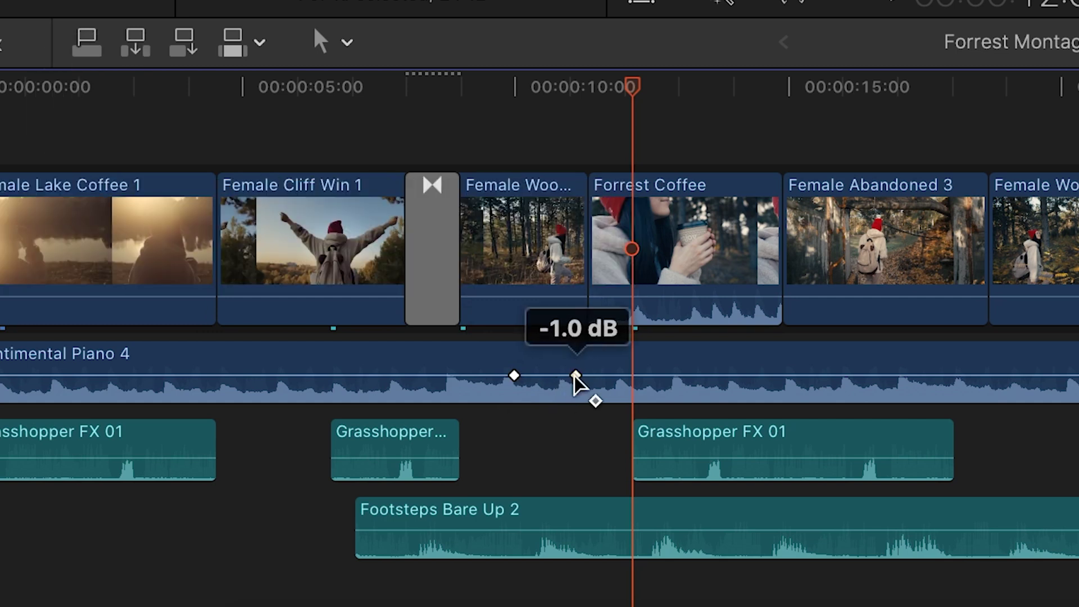
pyautogui.moveTo(575, 375)
pyautogui.mouseDown()
pyautogui.moveTo(576, 390)
pyautogui.moveTo(600, 358)
pyautogui.moveTo(592, 382)
pyautogui.mouseUp()
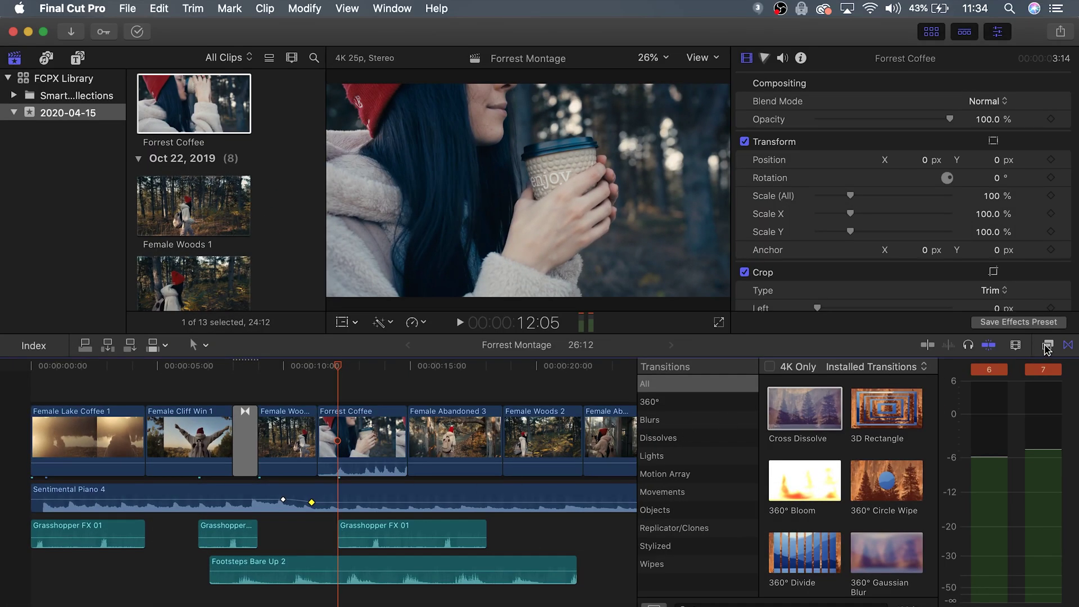
# Step: Apply the Channel EQ audio effect to the Sentimental Piano 4 music
pyautogui.click(1047, 346)
pyautogui.scroll(-8, 697, 520)
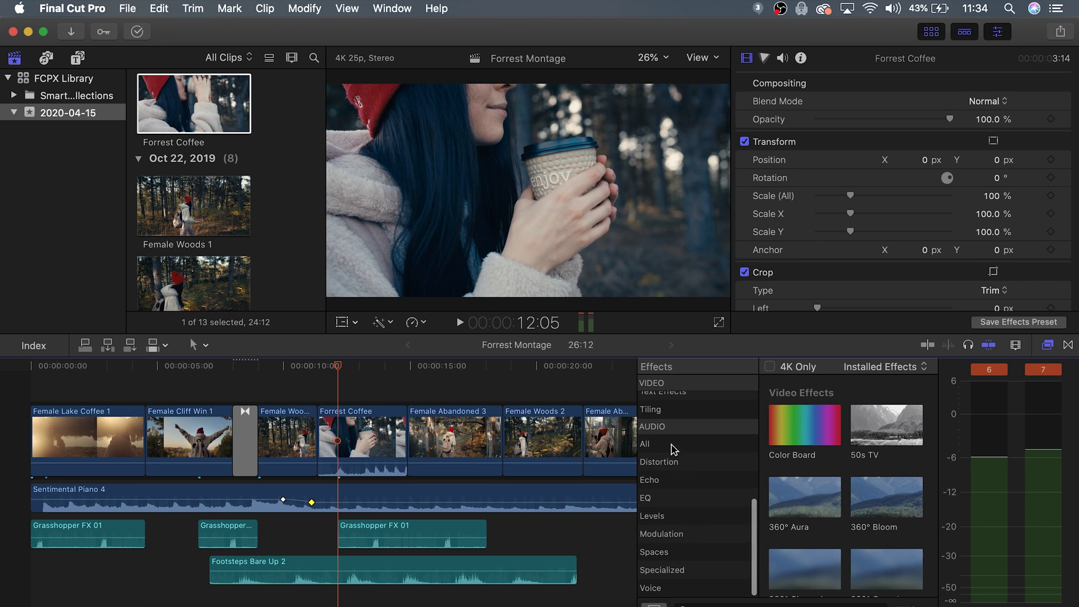
pyautogui.click(671, 446)
pyautogui.moveTo(805, 408); pyautogui.dragTo(540, 499)
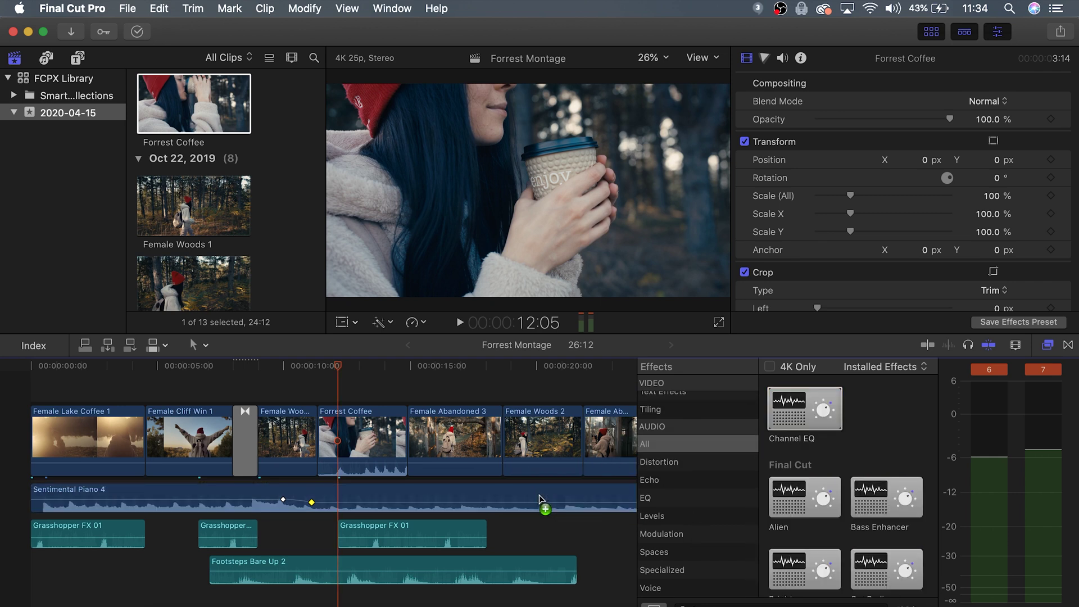
# Step: Enable Equalization for Forrest Coffee and raise the 128 Hz band slightly in the Graphic Equalizer
pyautogui.click(781, 58)
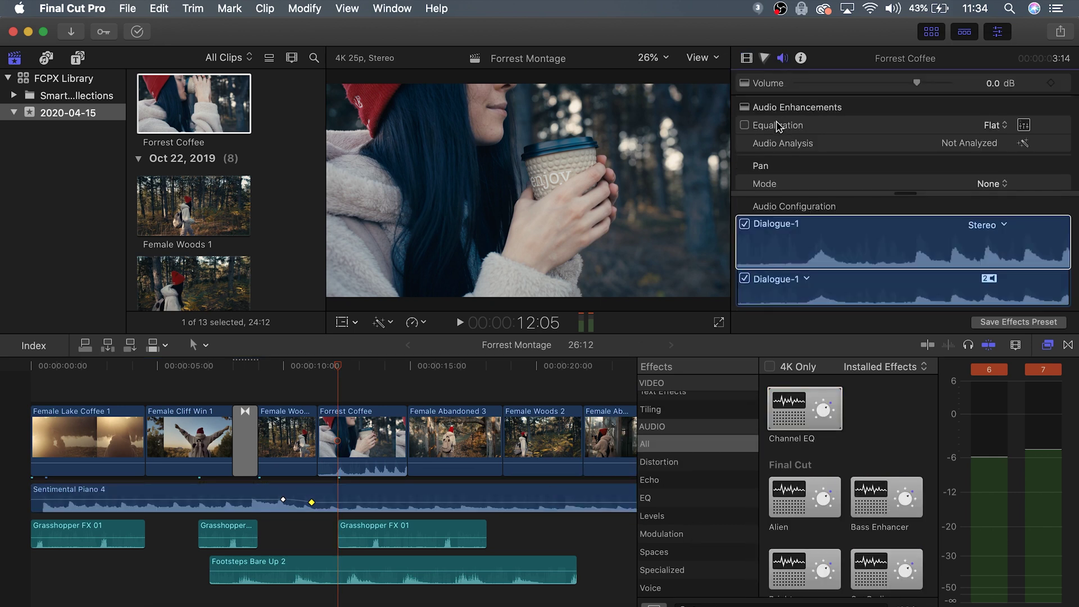
pyautogui.click(1024, 125)
pyautogui.moveTo(440, 272); pyautogui.dragTo(702, 150)
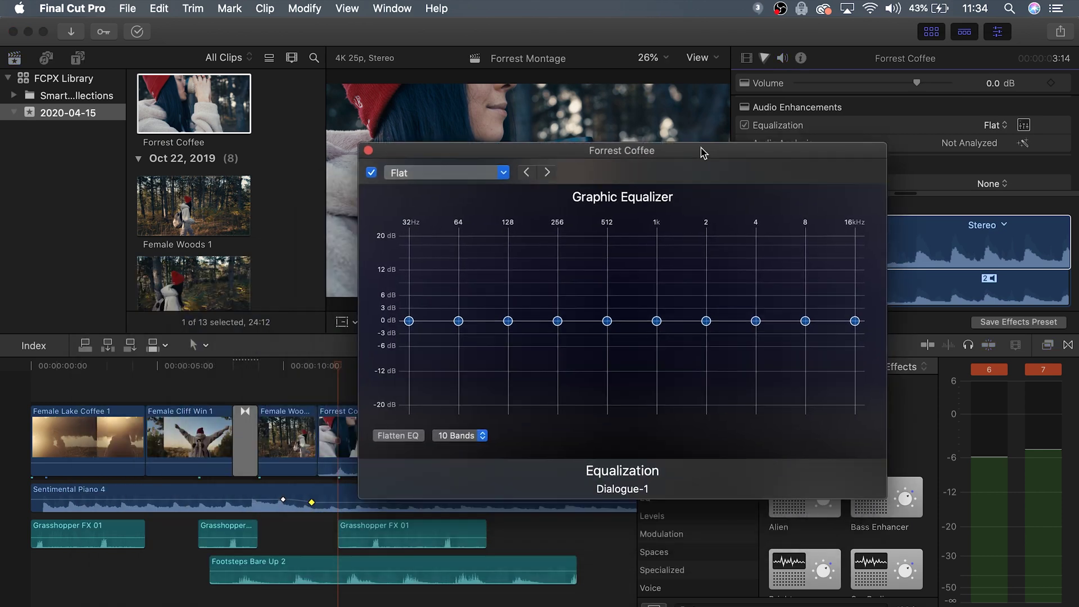
pyautogui.click(337, 369)
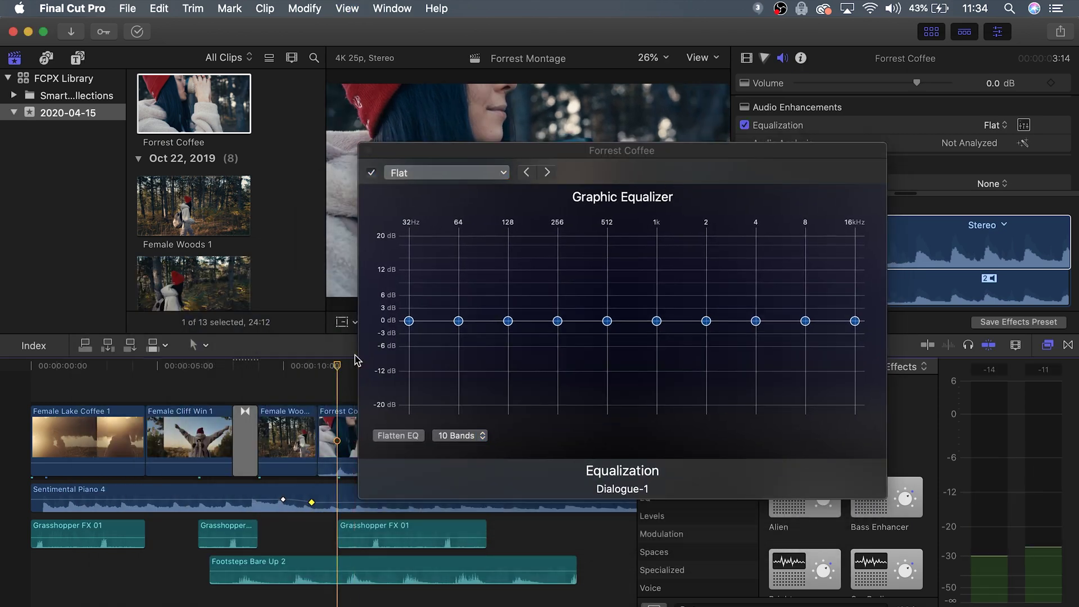
pyautogui.click(565, 157)
pyautogui.moveTo(507, 321); pyautogui.dragTo(507, 306)
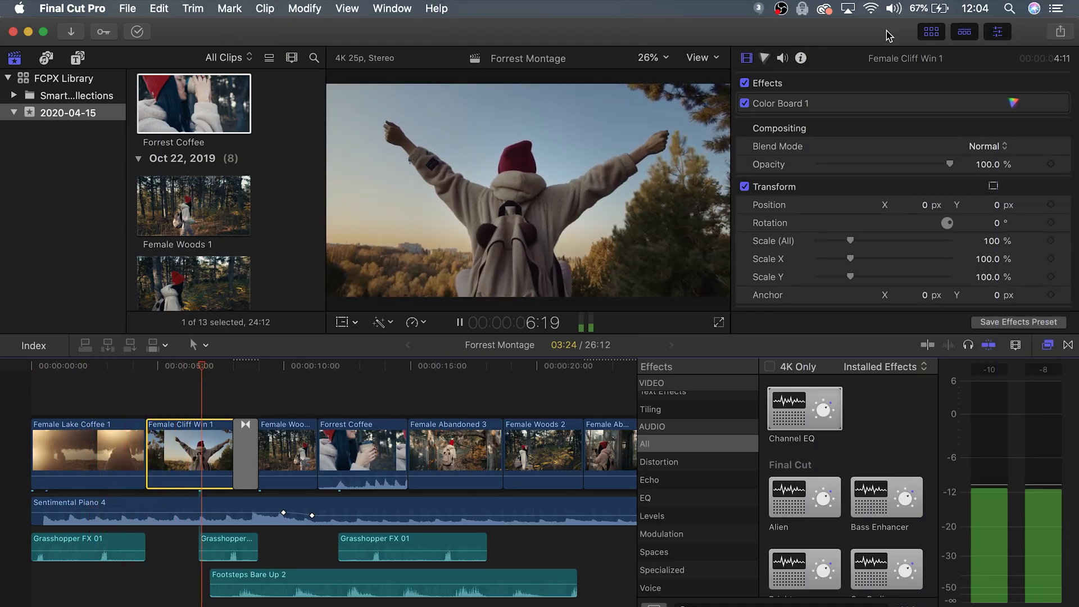
pyautogui.press('space')
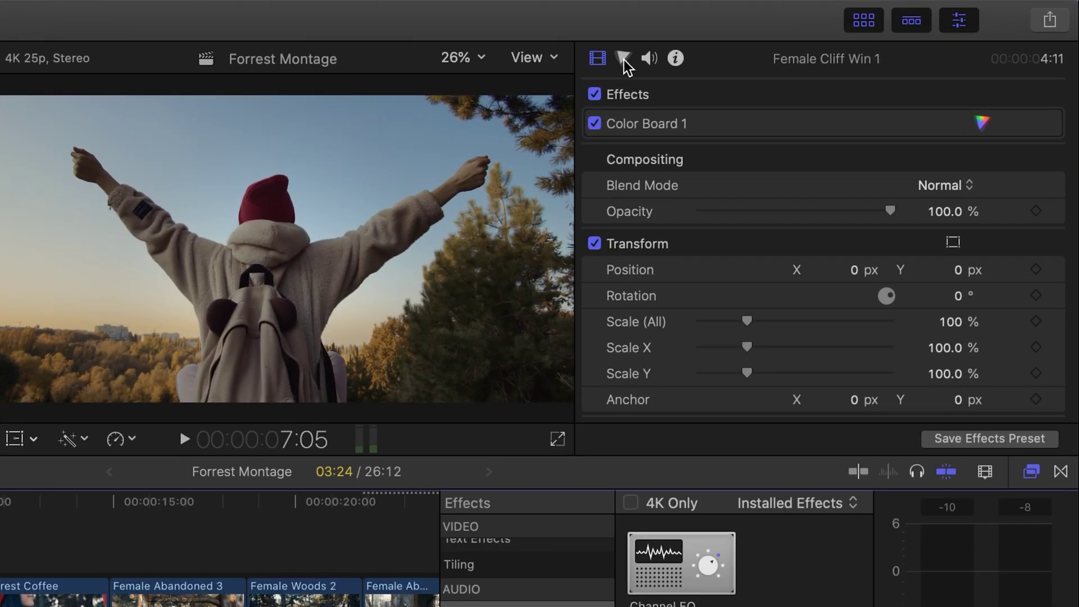
# Step: Add a Color Wheels correction to Female Cliff Win 1
pyautogui.click(623, 59)
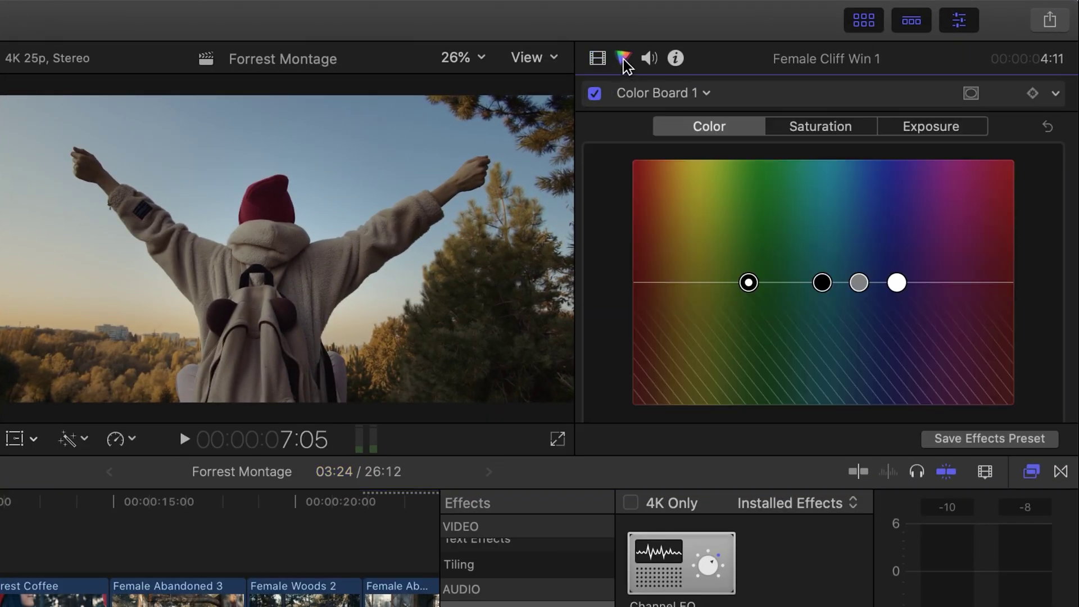
pyautogui.click(705, 93)
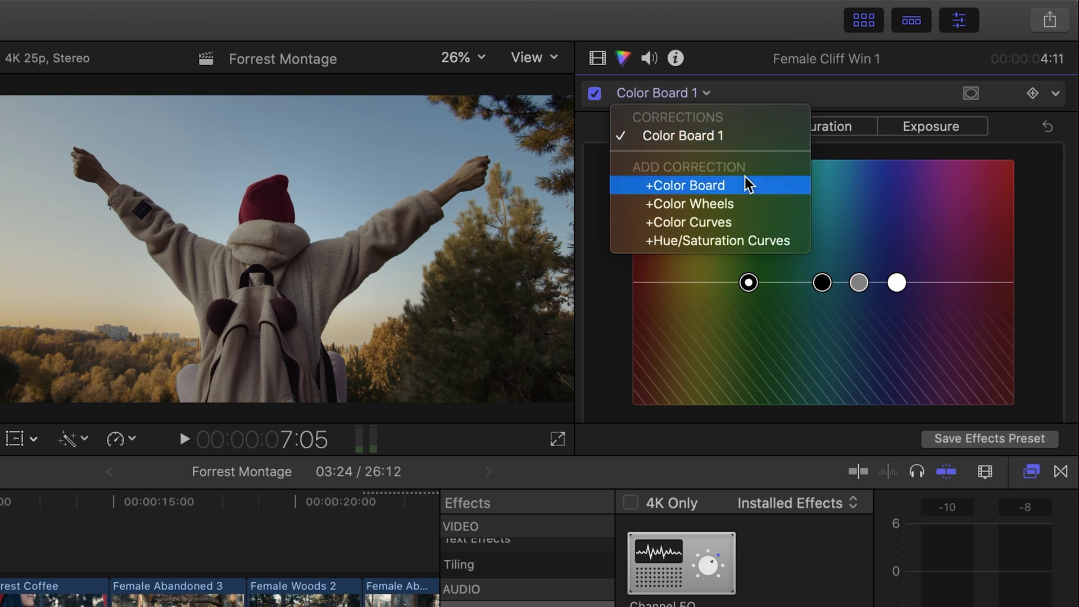
pyautogui.click(753, 203)
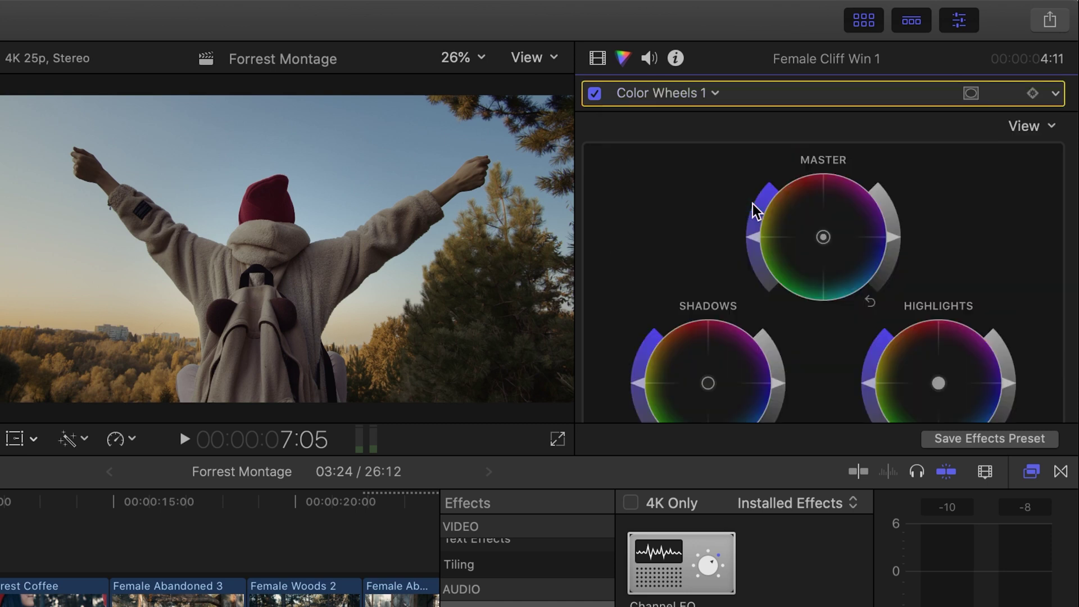
pyautogui.scroll(-10, 596, 210)
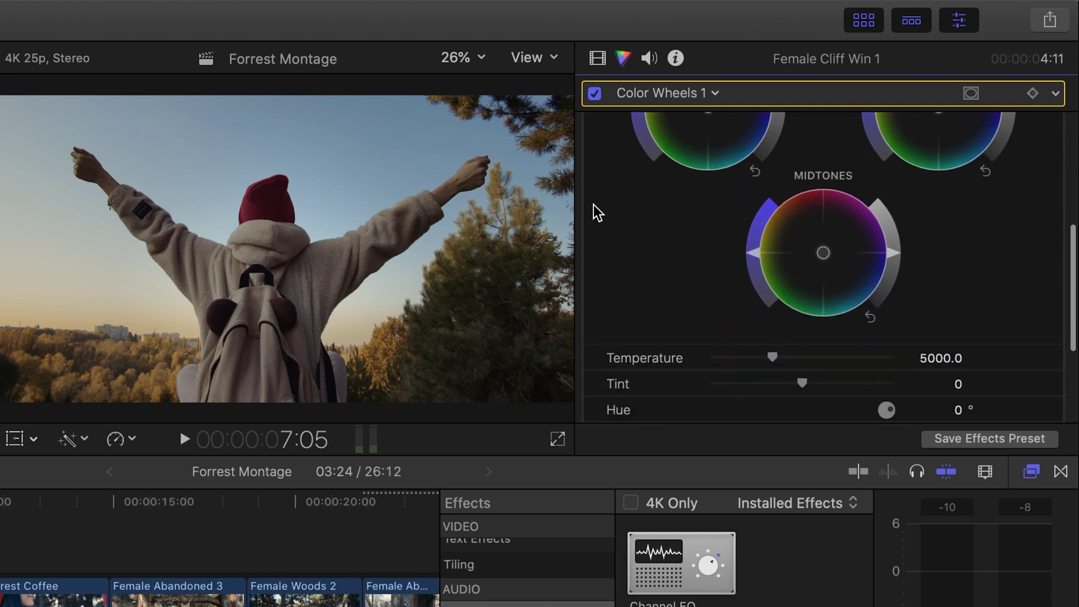
pyautogui.scroll(-5, 596, 211)
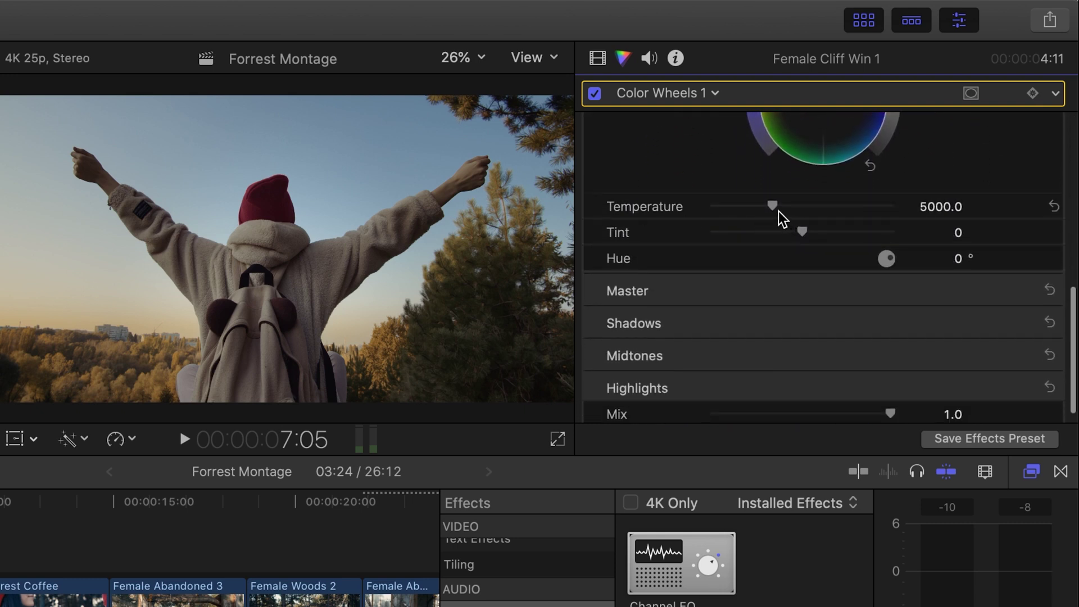
# Step: Cool Temperature to 2500, push shadows toward cyan, and boost midtone saturation for a bluer sky
pyautogui.moveTo(773, 208); pyautogui.dragTo(824, 236)
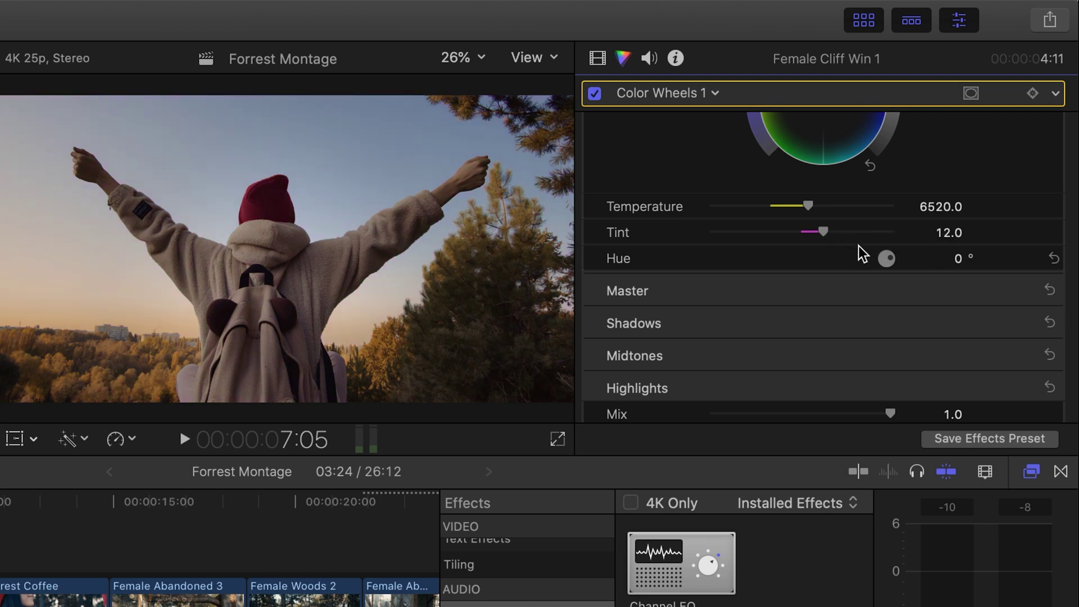
pyautogui.moveTo(886, 258); pyautogui.dragTo(888, 304)
pyautogui.scroll(6, 888, 303)
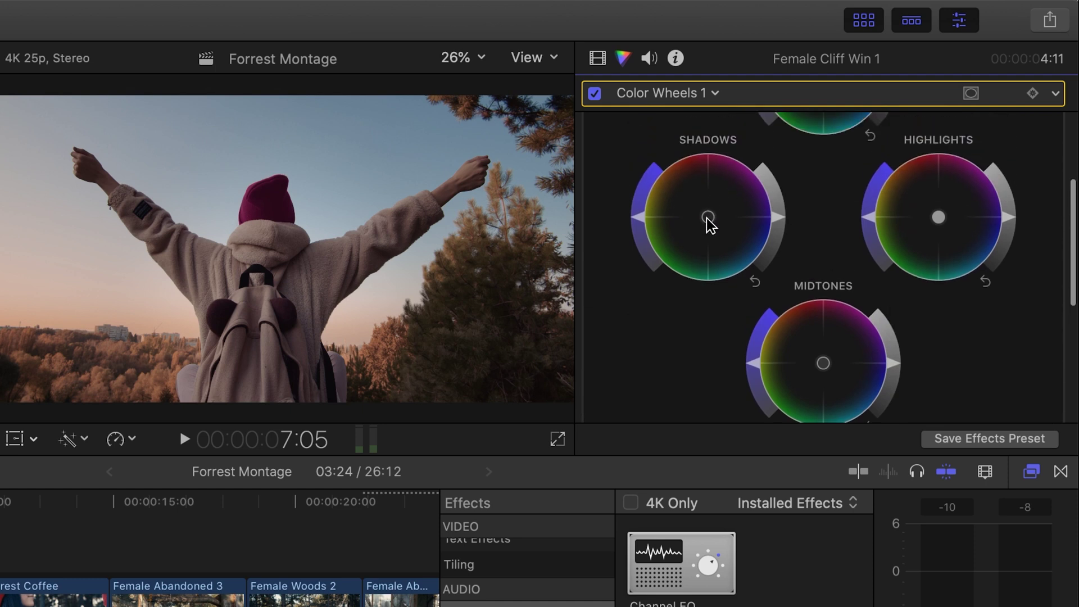
pyautogui.moveTo(710, 224); pyautogui.dragTo(729, 259)
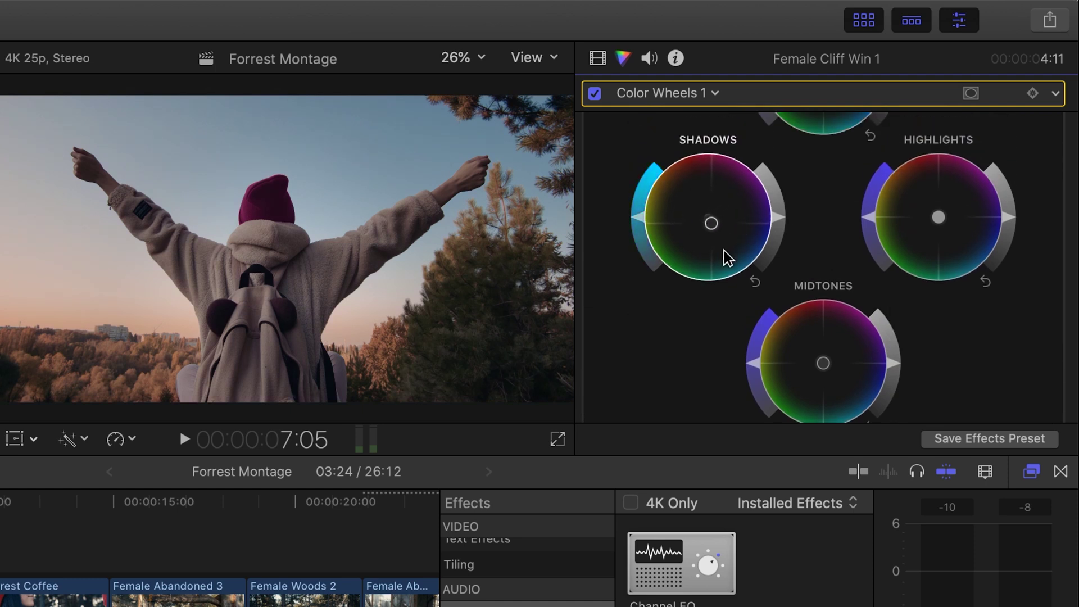
pyautogui.moveTo(823, 364); pyautogui.dragTo(887, 379)
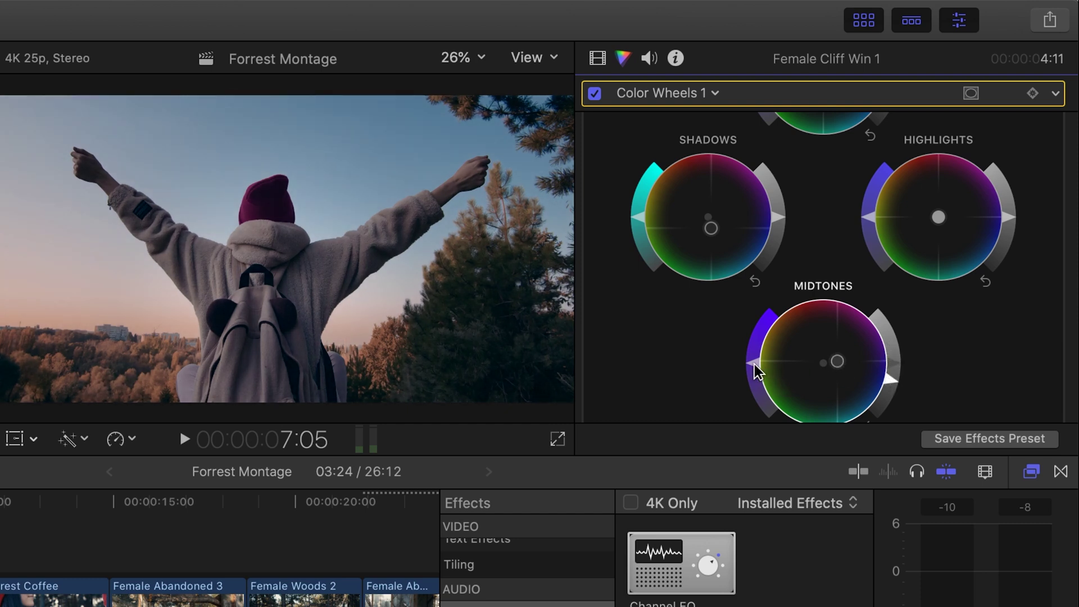
pyautogui.moveTo(758, 371); pyautogui.dragTo(760, 334)
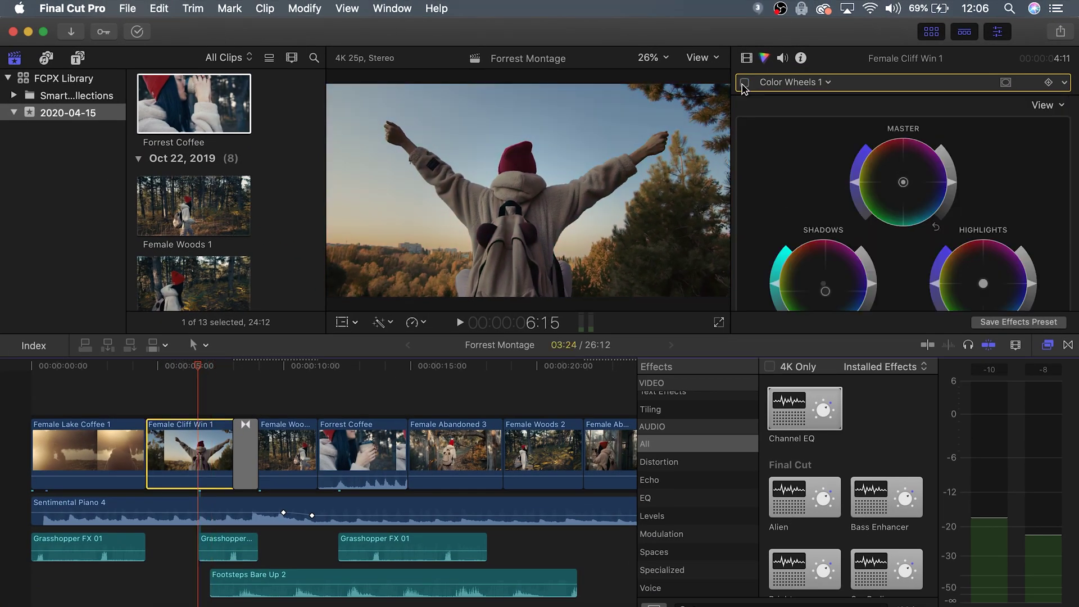
pyautogui.click(744, 83)
# Step: Paste the Cliff Win 1 Color Wheels grade onto Female Woods 1 with Paste Attributes
pyautogui.click(744, 84)
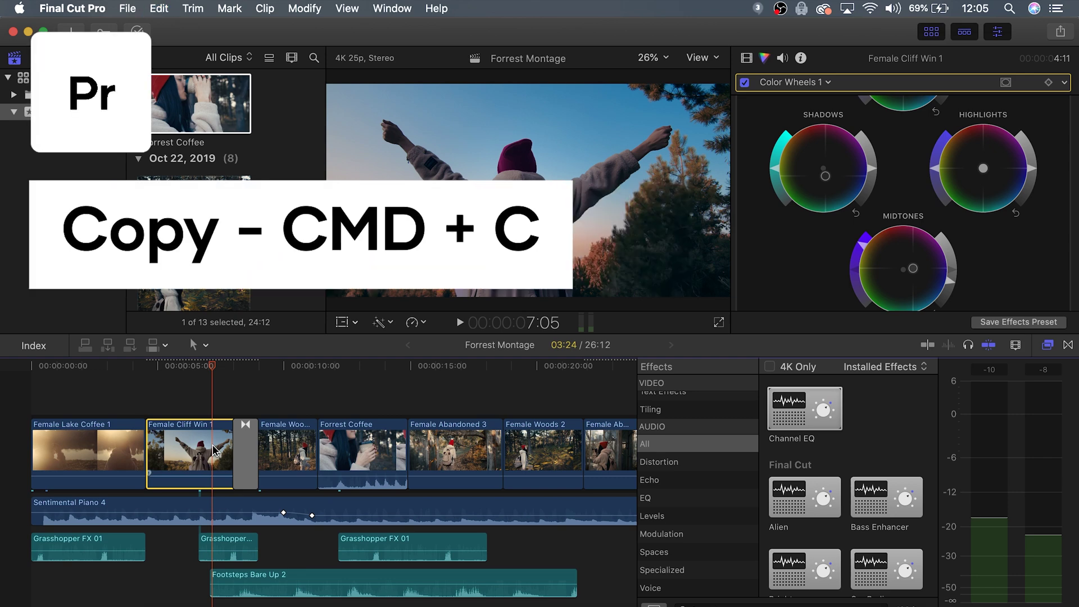
pyautogui.click(283, 366)
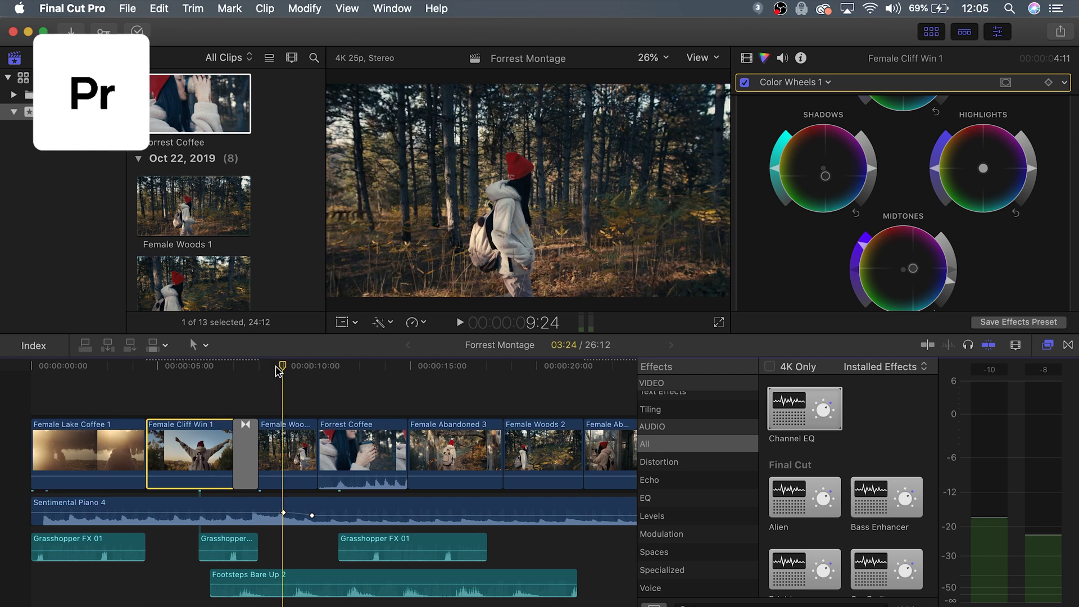
pyautogui.click(292, 461)
pyautogui.press('shift+super+v')
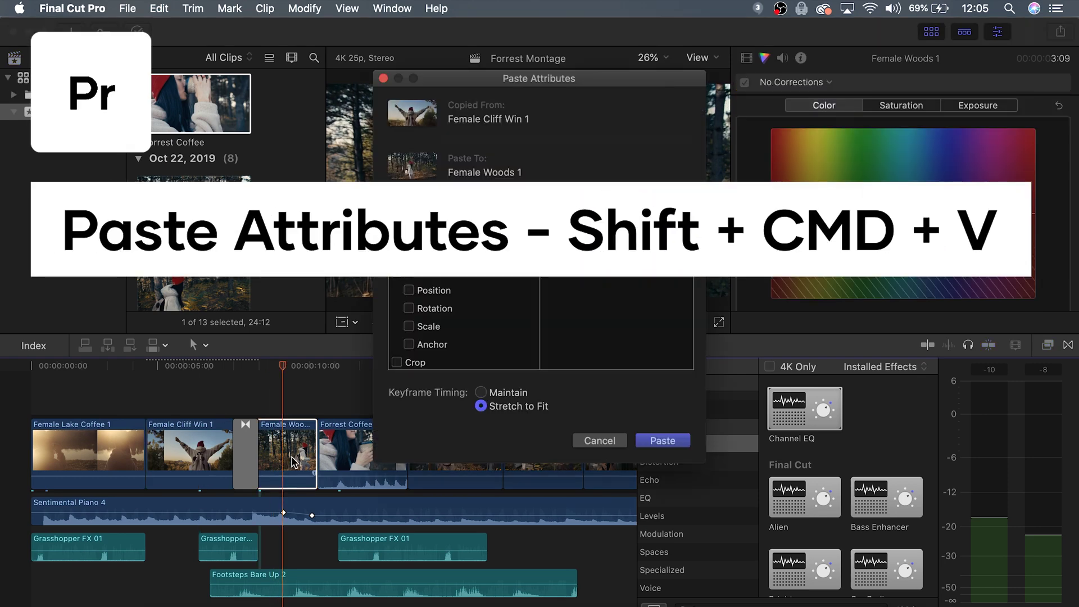
pyautogui.click(660, 440)
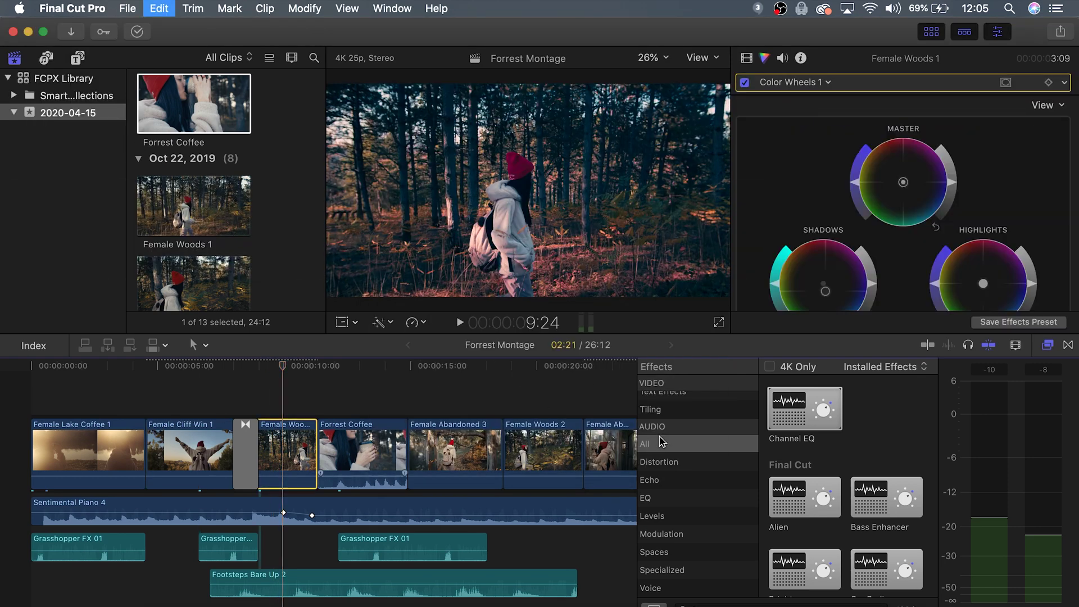
# Step: Toggle the pasted Color Wheels 1 grade off and on to compare, then review its settings
pyautogui.click(745, 83)
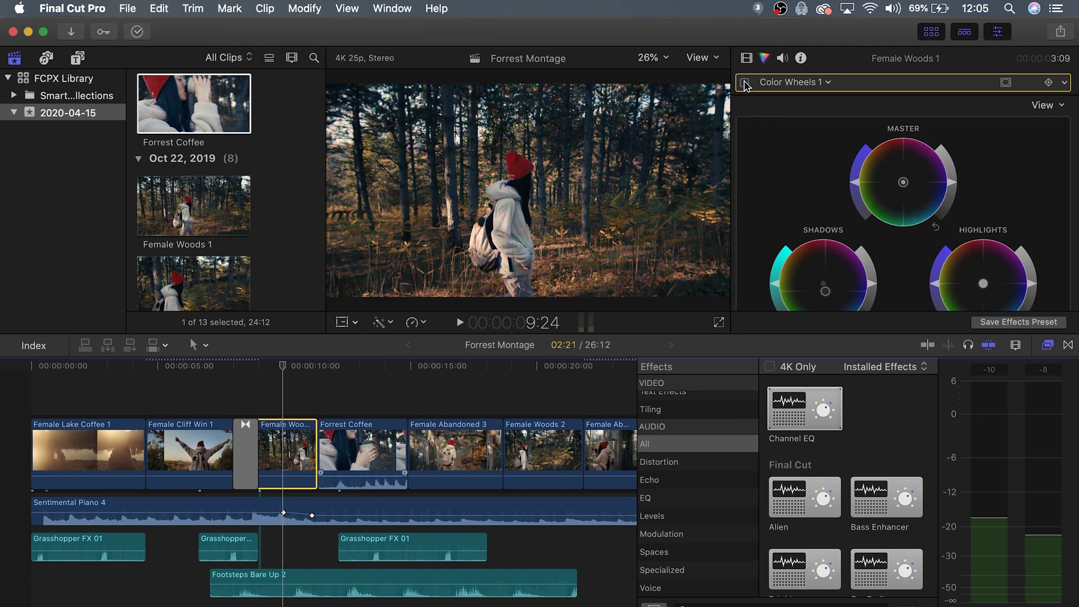
pyautogui.click(744, 83)
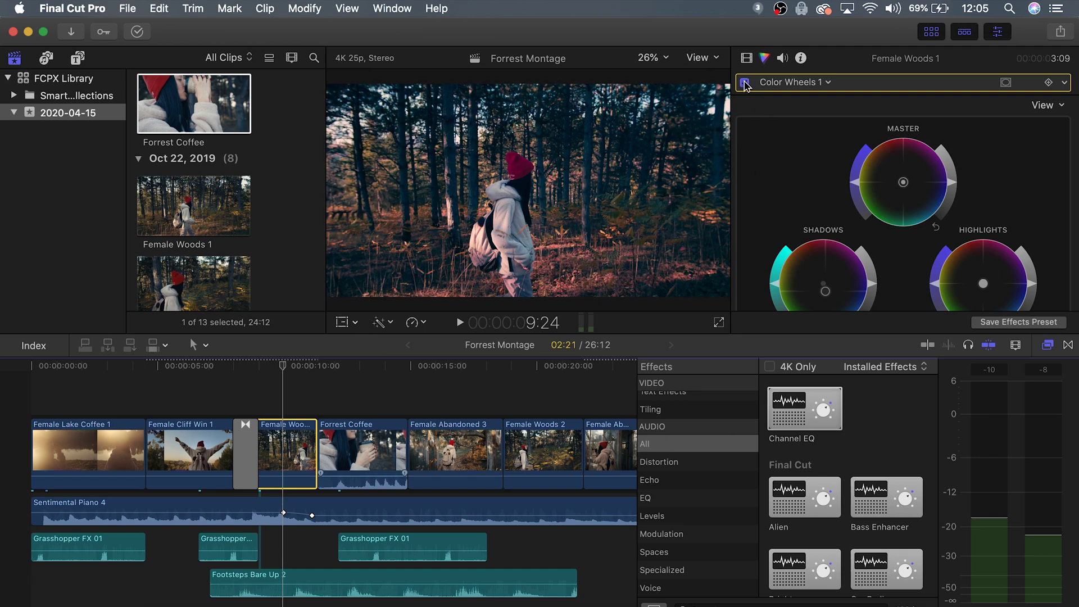
pyautogui.scroll(-5, 809, 151)
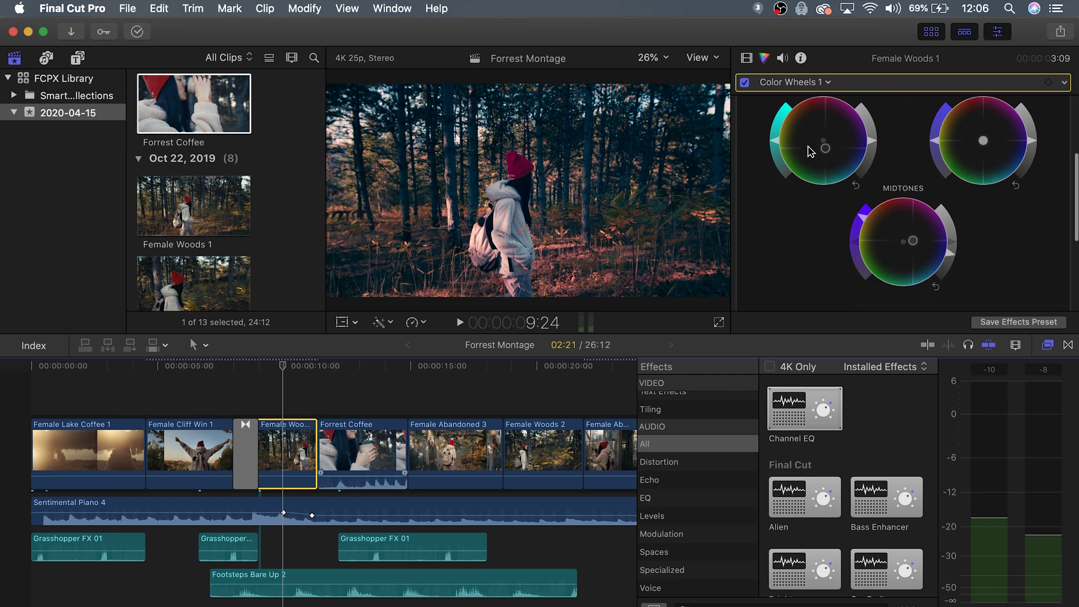
pyautogui.scroll(-1, 809, 151)
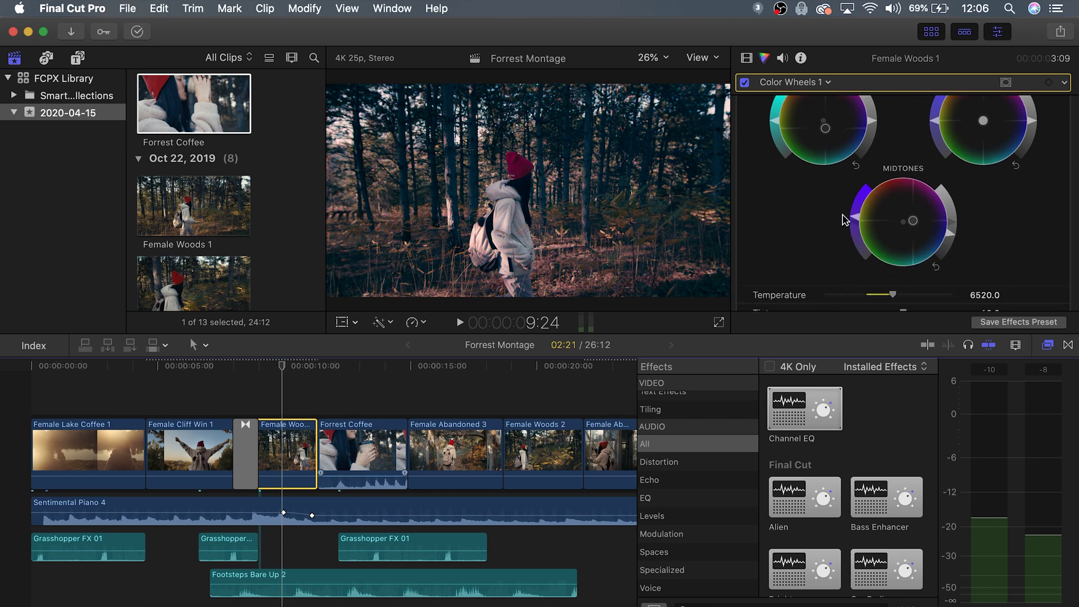
pyautogui.click(859, 200)
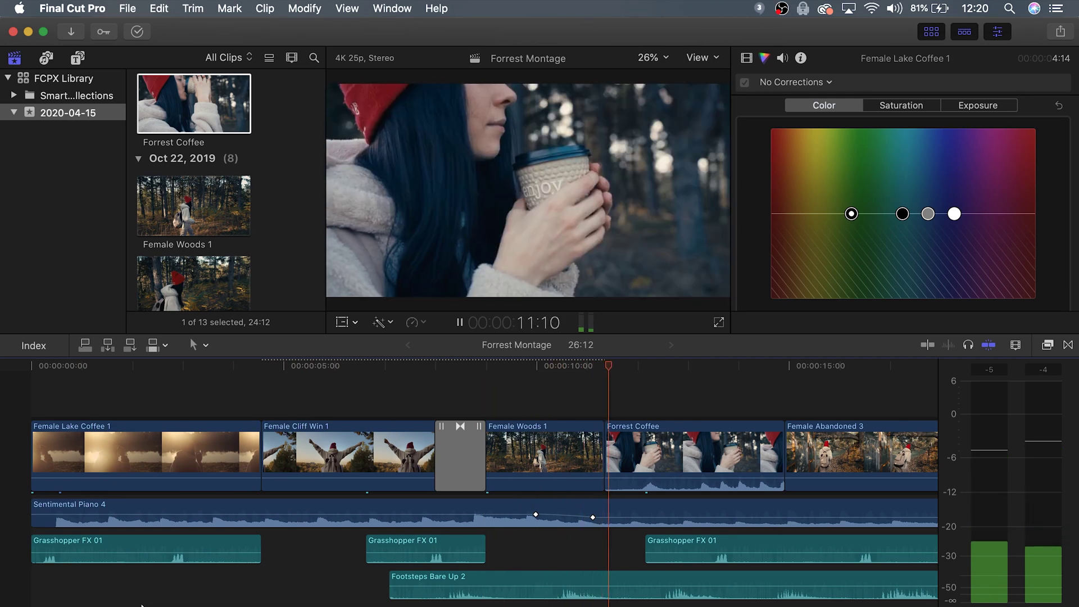
# Step: Stop playback and look through the File menu's share commands without exporting
pyautogui.press('space')
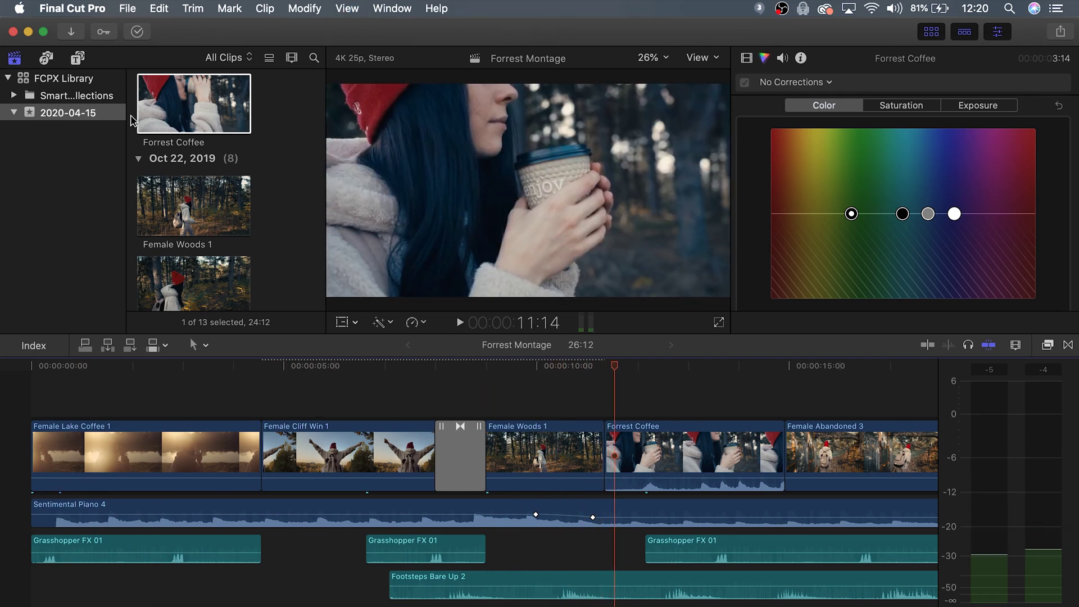
pyautogui.click(125, 7)
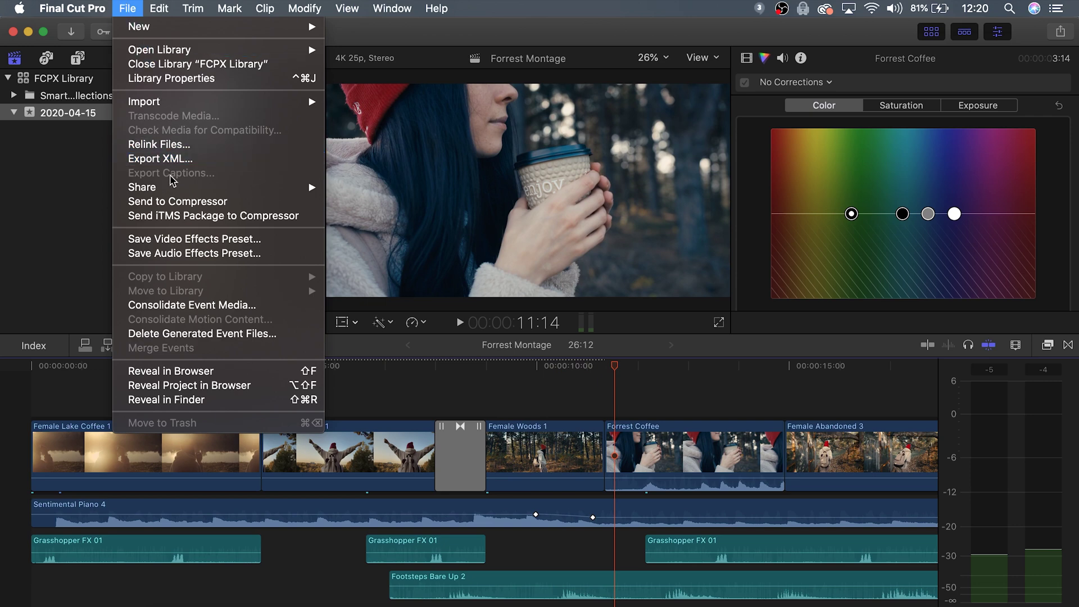
pyautogui.moveTo(172, 188)
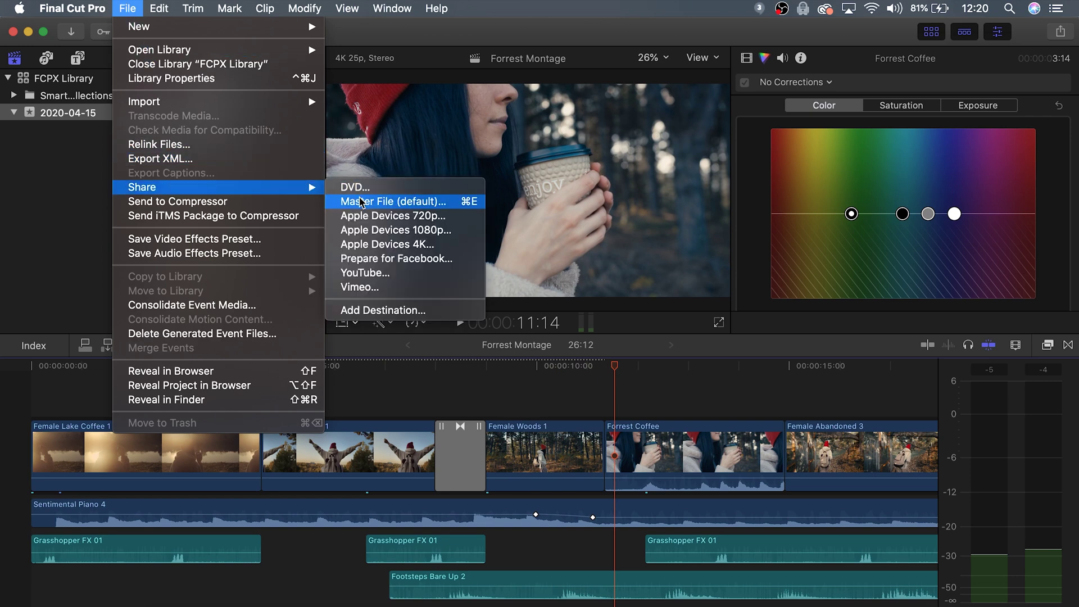
pyautogui.click(493, 38)
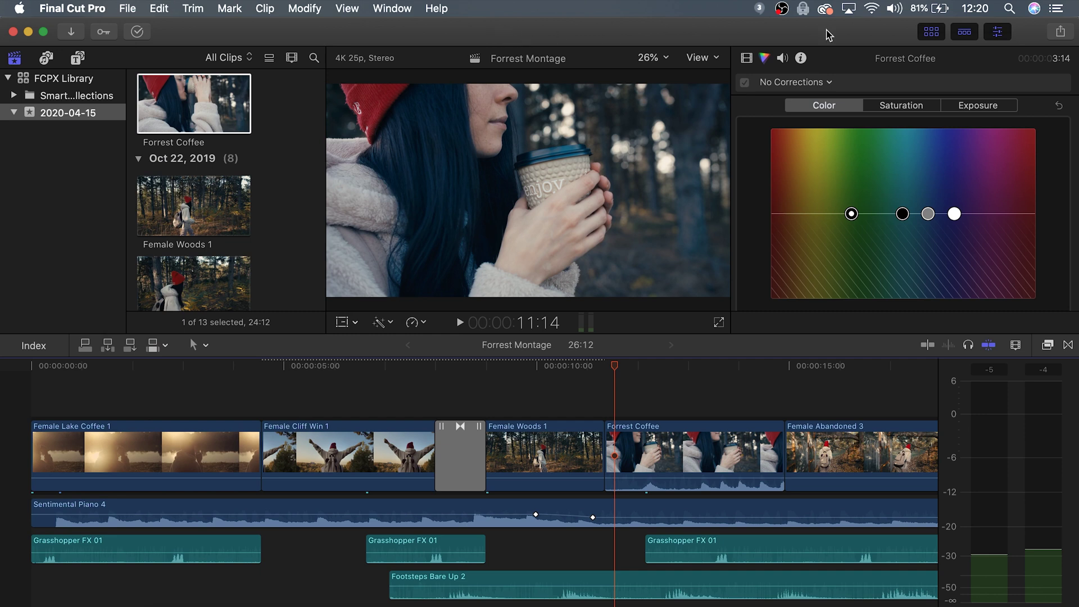
# Step: Choose Share > Master File, keep 'Forrest Montage' as the title, and view its Settings
pyautogui.click(1060, 33)
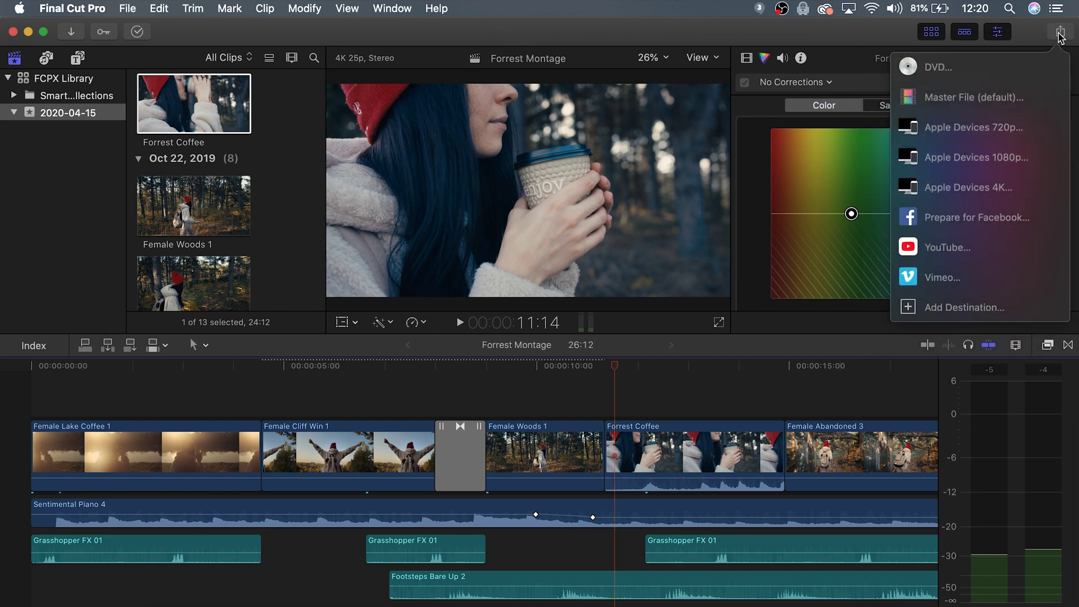
pyautogui.click(1019, 99)
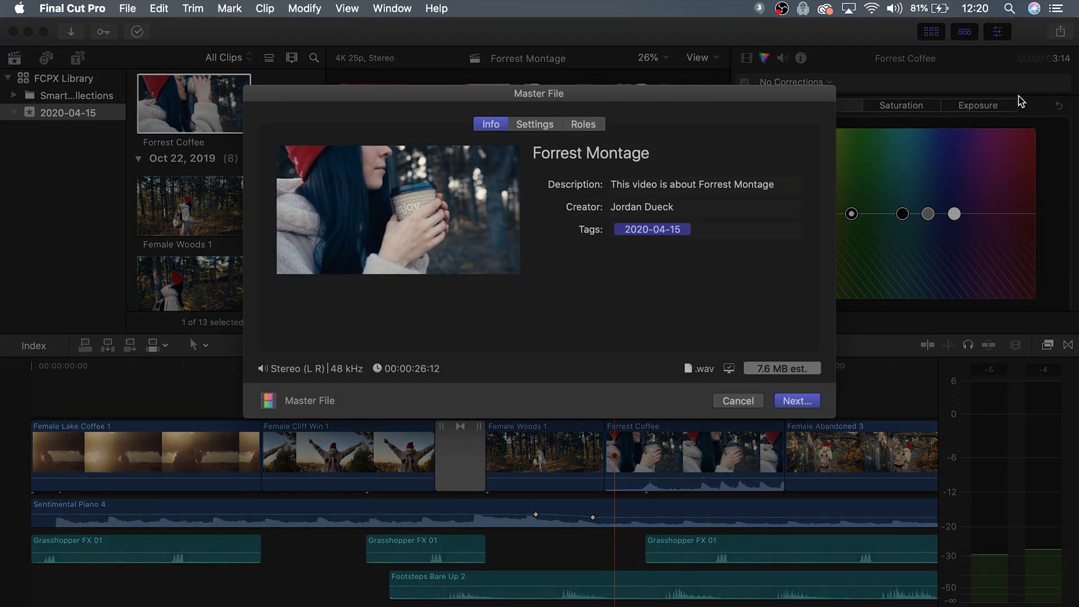
pyautogui.click(660, 150)
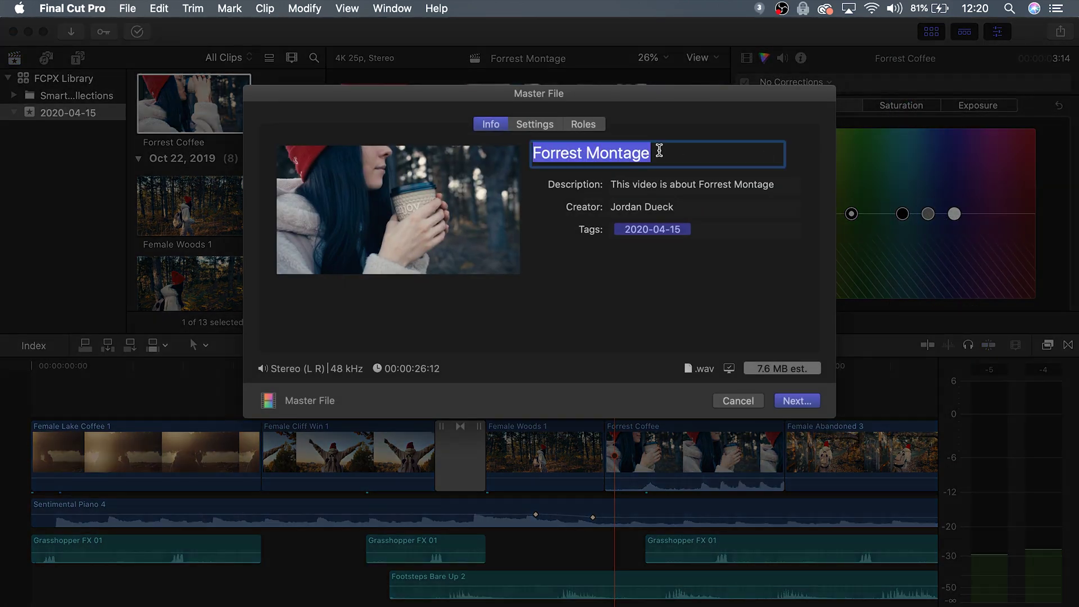
pyautogui.click(660, 151)
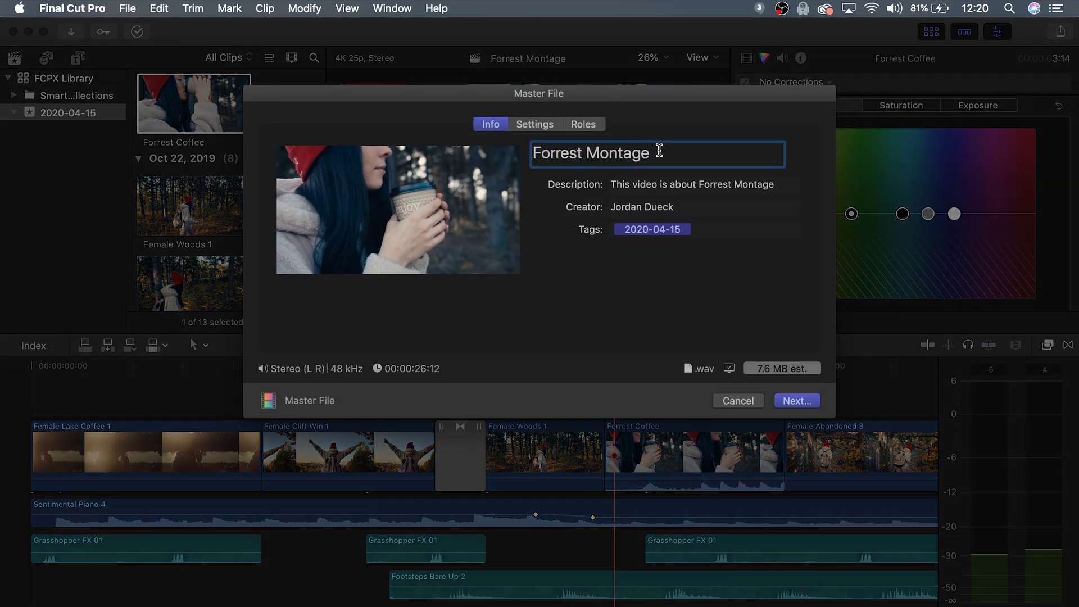
pyautogui.click(655, 187)
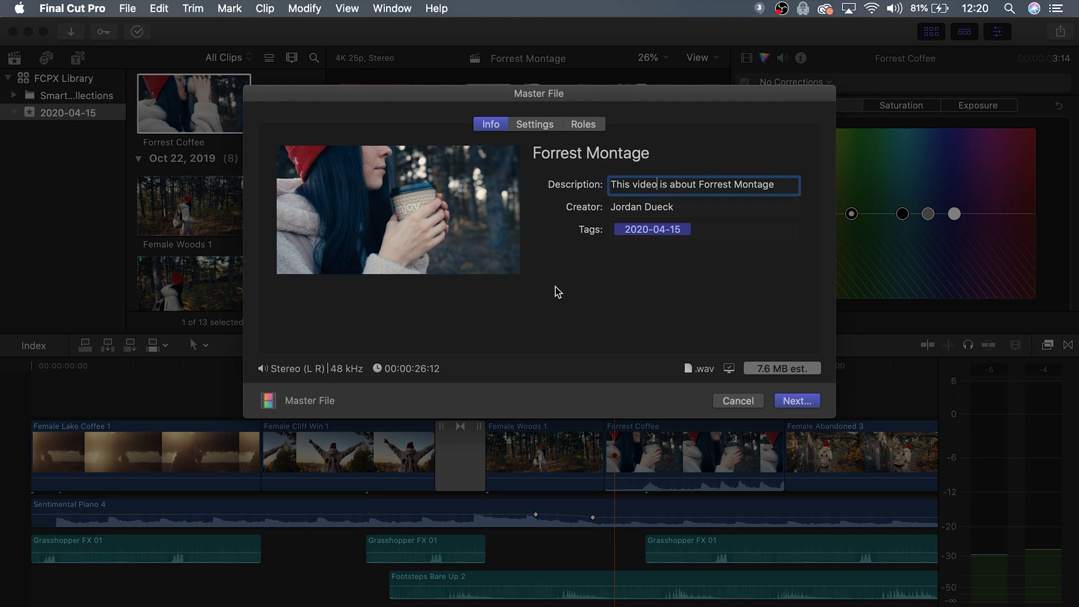
pyautogui.click(536, 125)
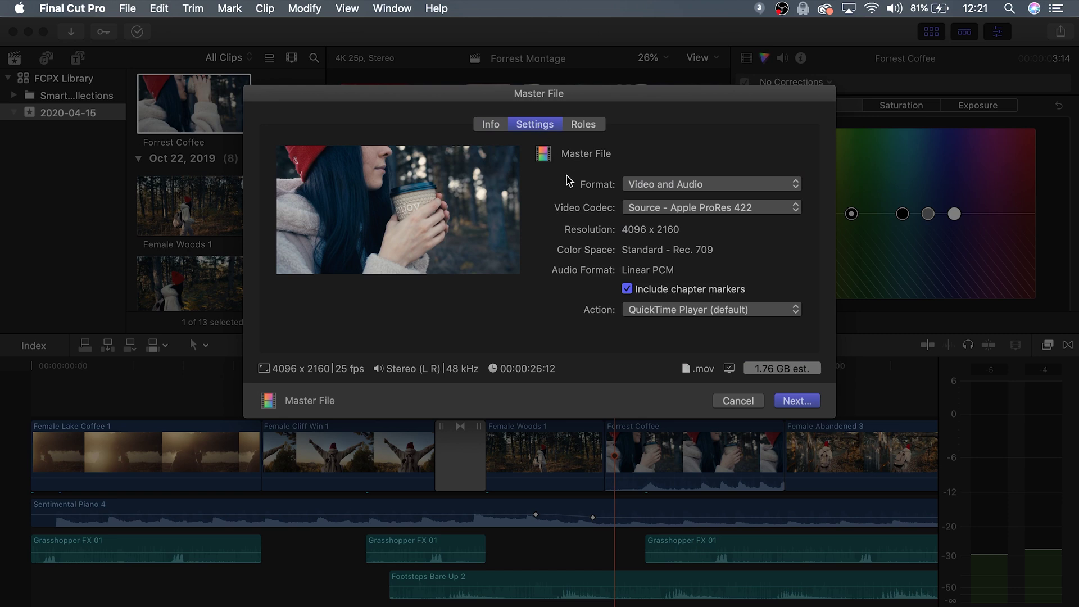
# Step: Switch the Master File video codec to H.264, bringing the estimate to about 205.9 MB
pyautogui.click(745, 219)
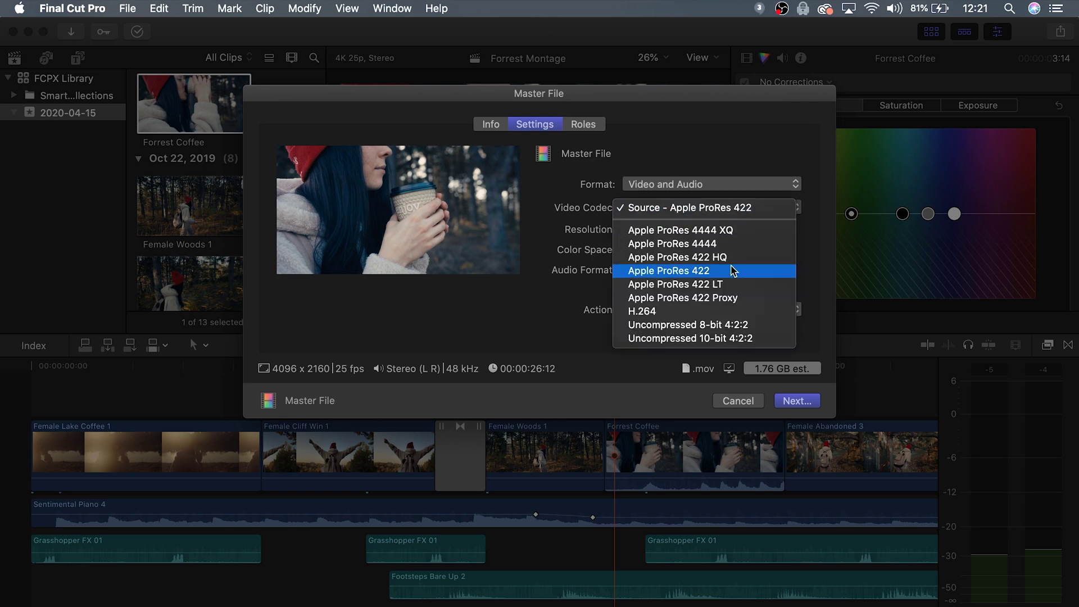
pyautogui.click(729, 311)
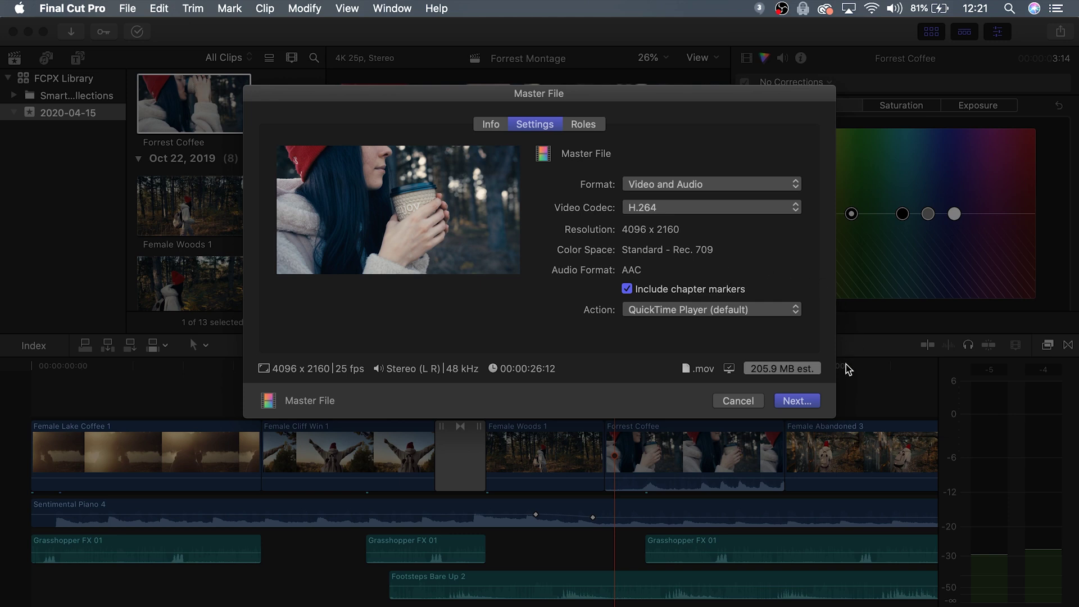
# Step: Save the export as 'Forrest Montage' in Movies, then view its Sharing progress in Background Tasks
pyautogui.click(808, 403)
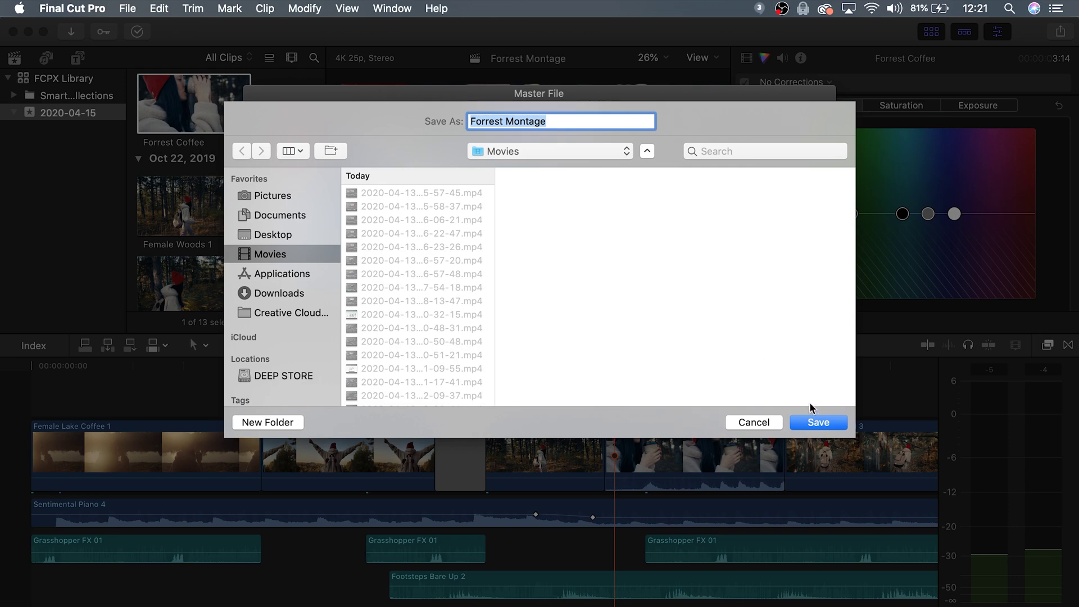
pyautogui.click(818, 422)
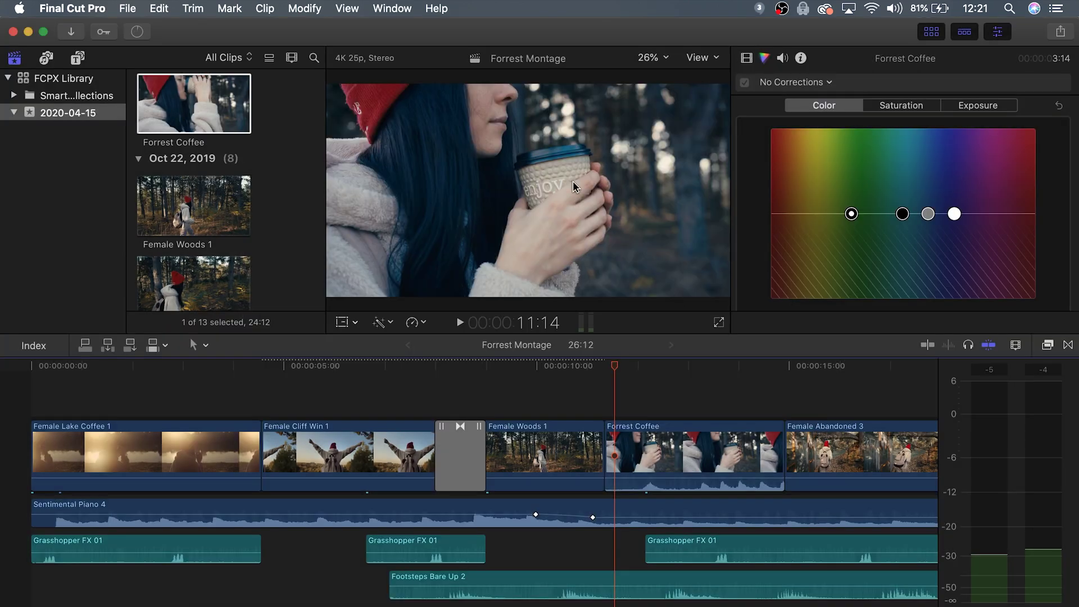
pyautogui.click(137, 32)
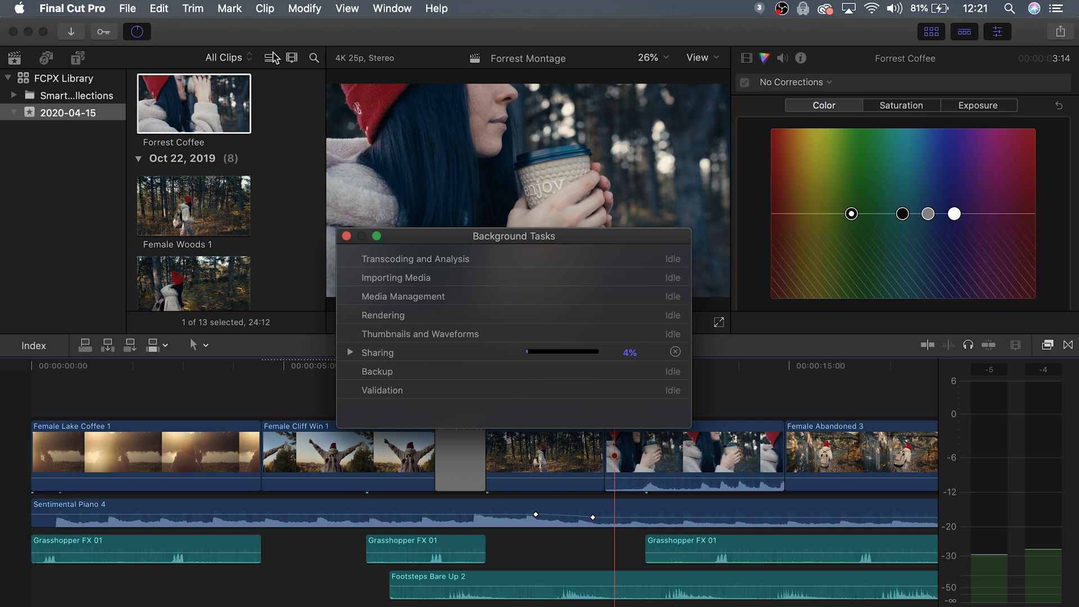
pyautogui.click(351, 353)
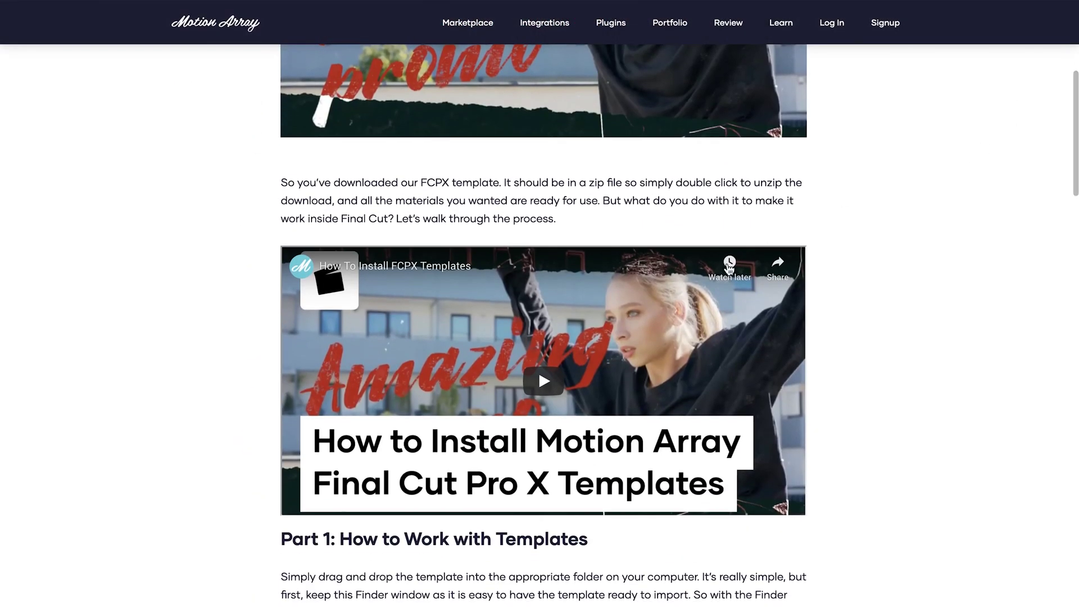
# Step: Play the embedded 'How To Install FCPX Templates' video on the Motion Array article
pyautogui.click(544, 381)
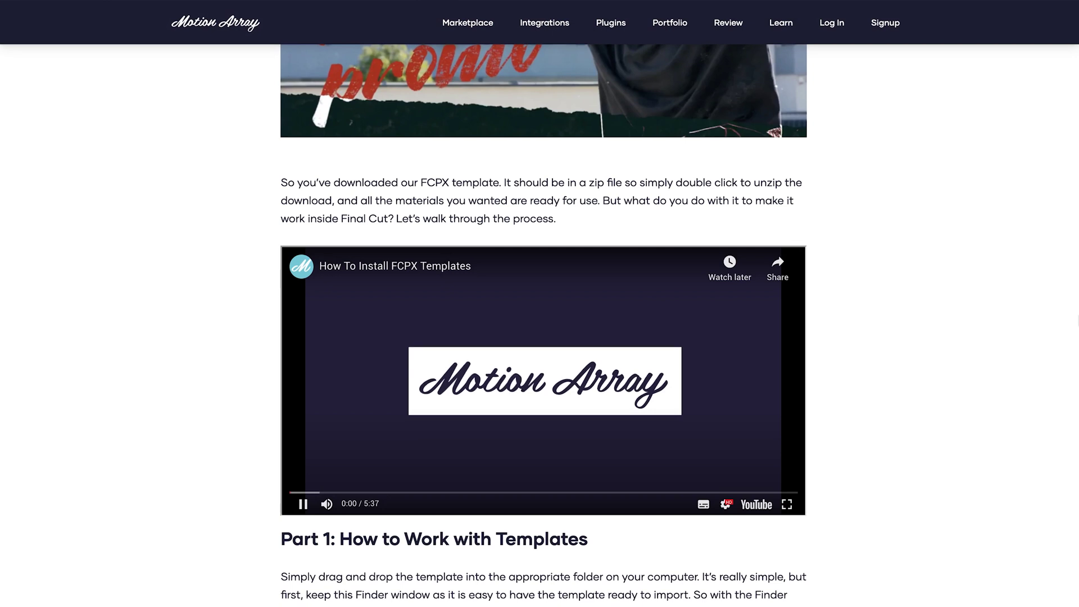